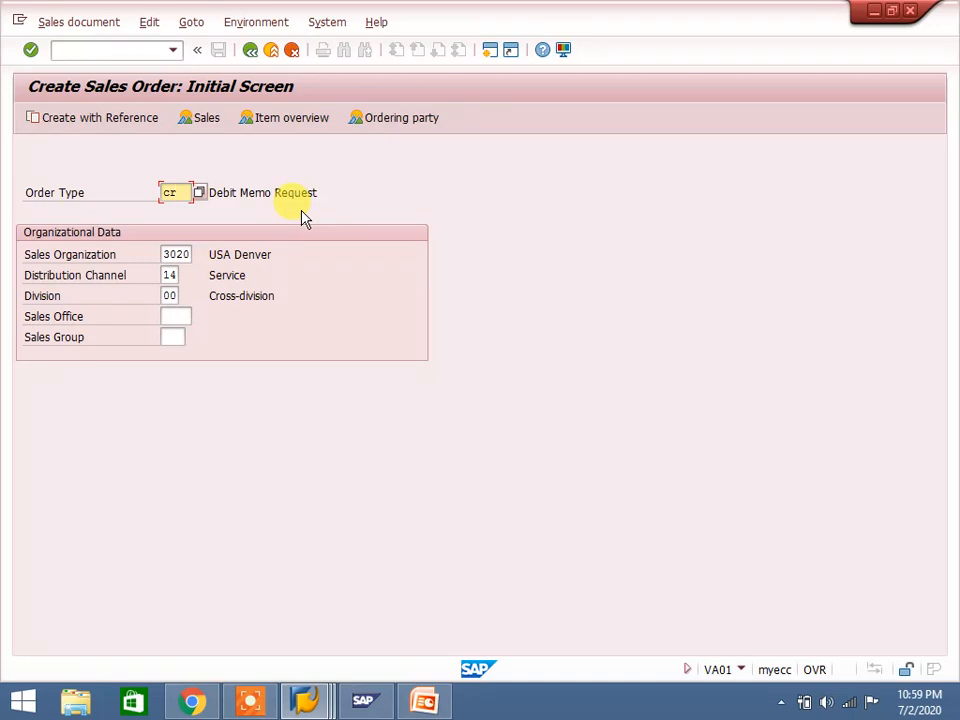
Start a CR credit memo request with reference to the first suggested billing document and open its item selection
key(Return)
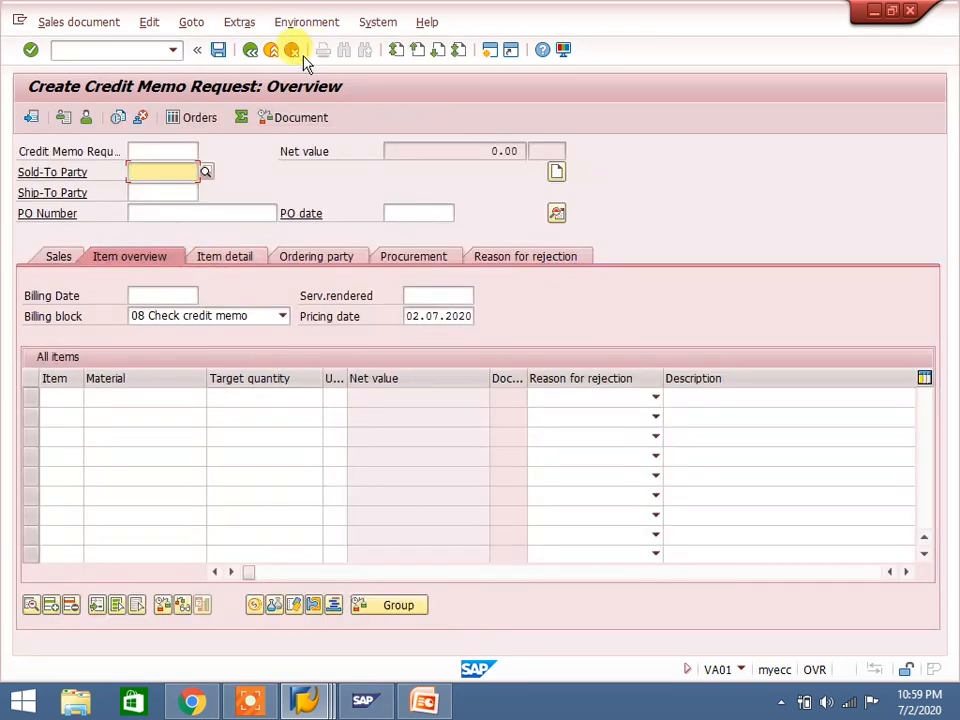
click(250, 50)
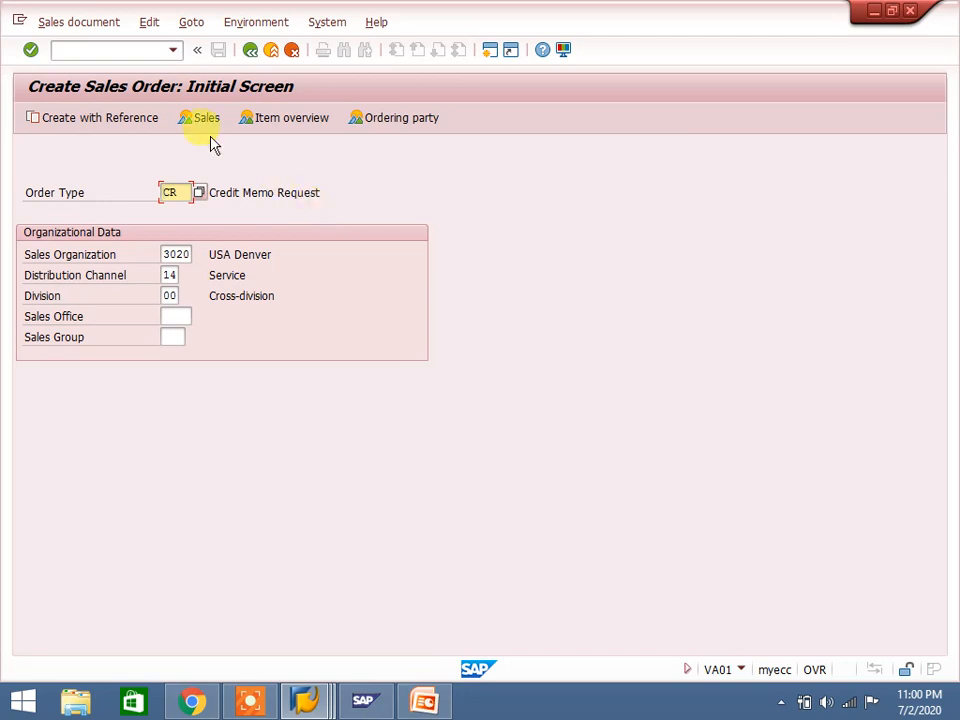
click(134, 118)
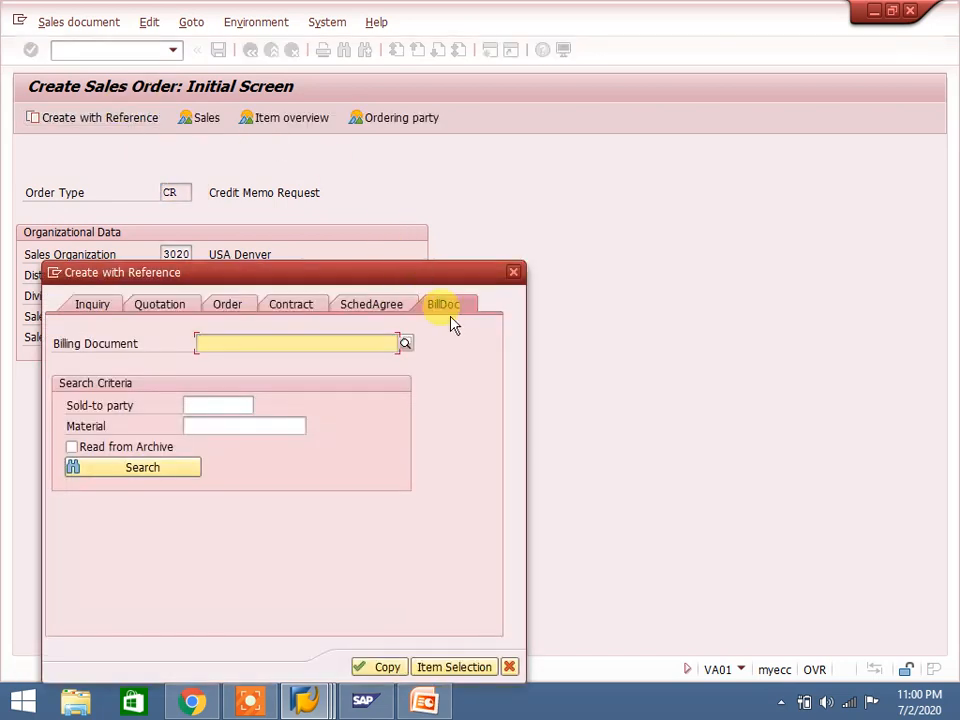
click(284, 344)
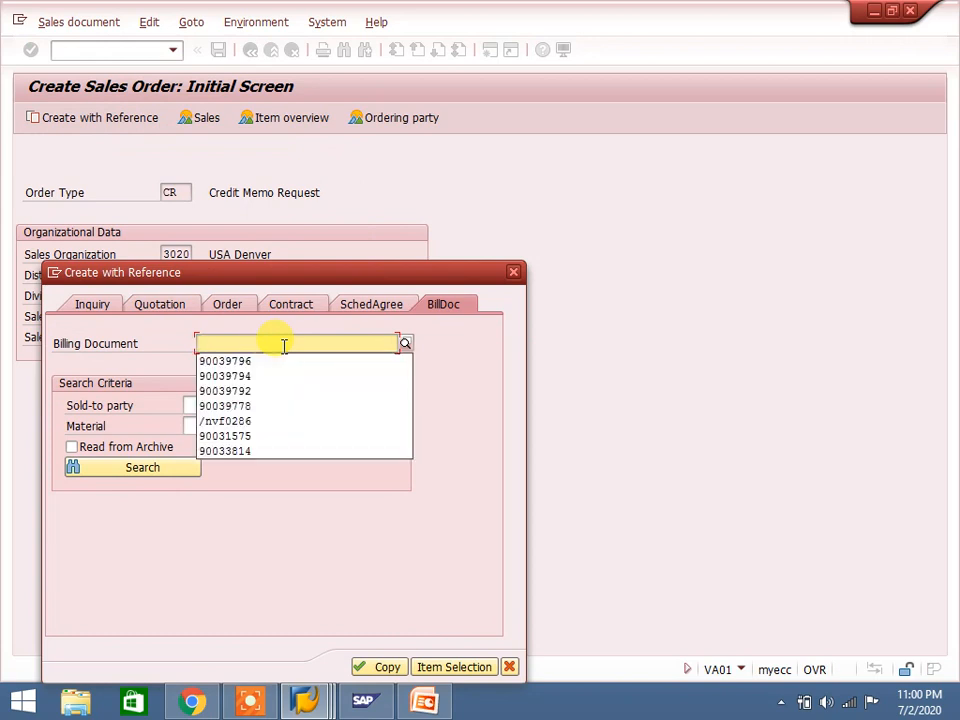
click(270, 360)
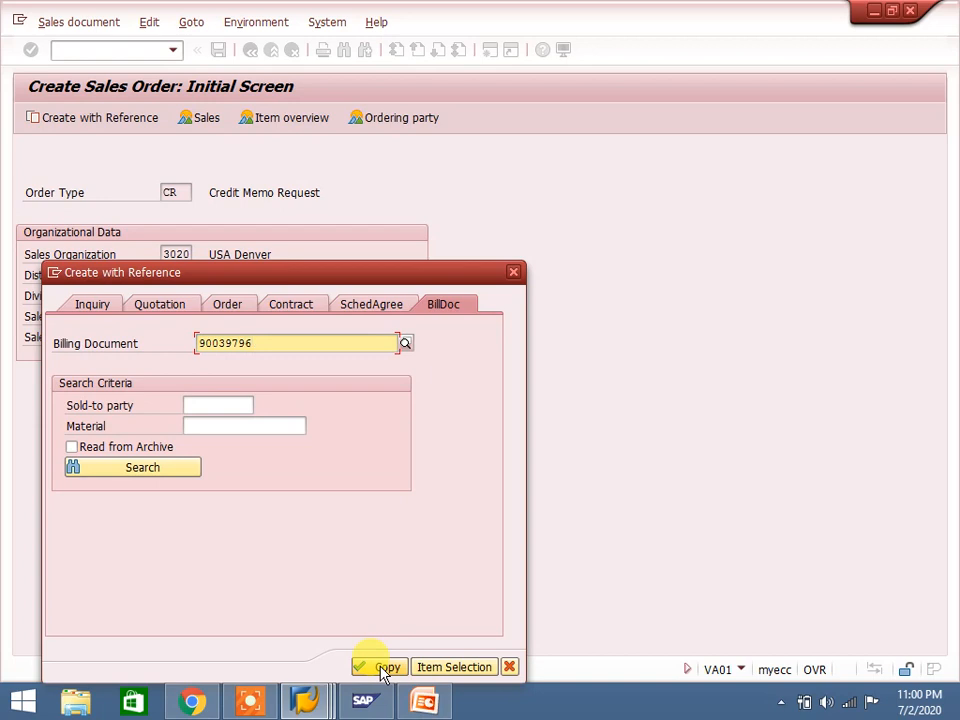
click(435, 672)
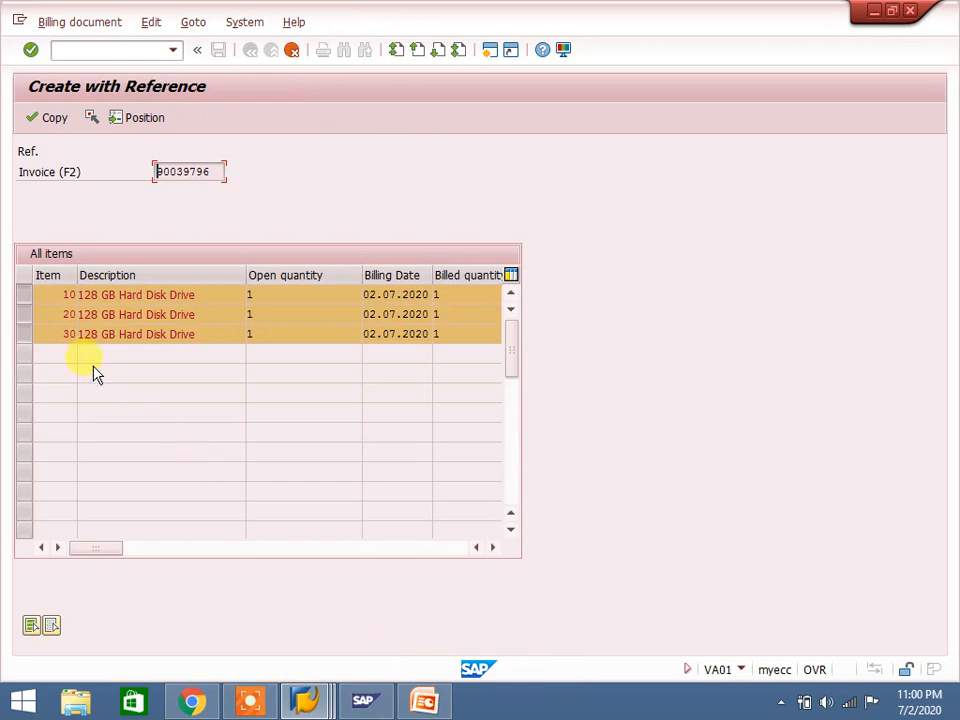
Deselect items 10 and 30 and copy only item 20 from the invoice into the credit memo request
click(27, 298)
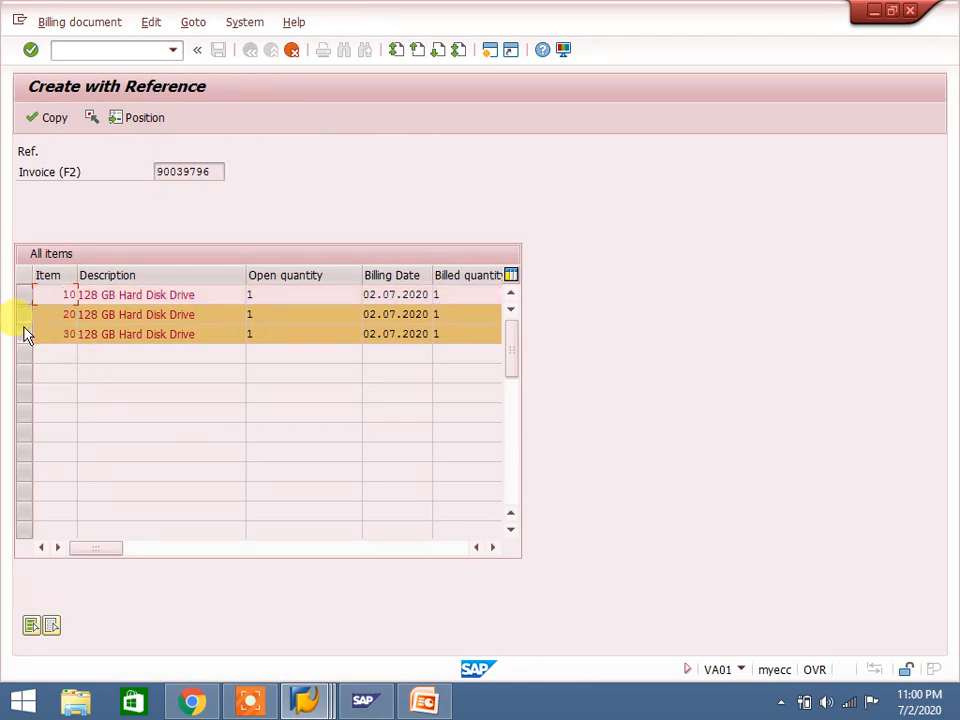
click(21, 337)
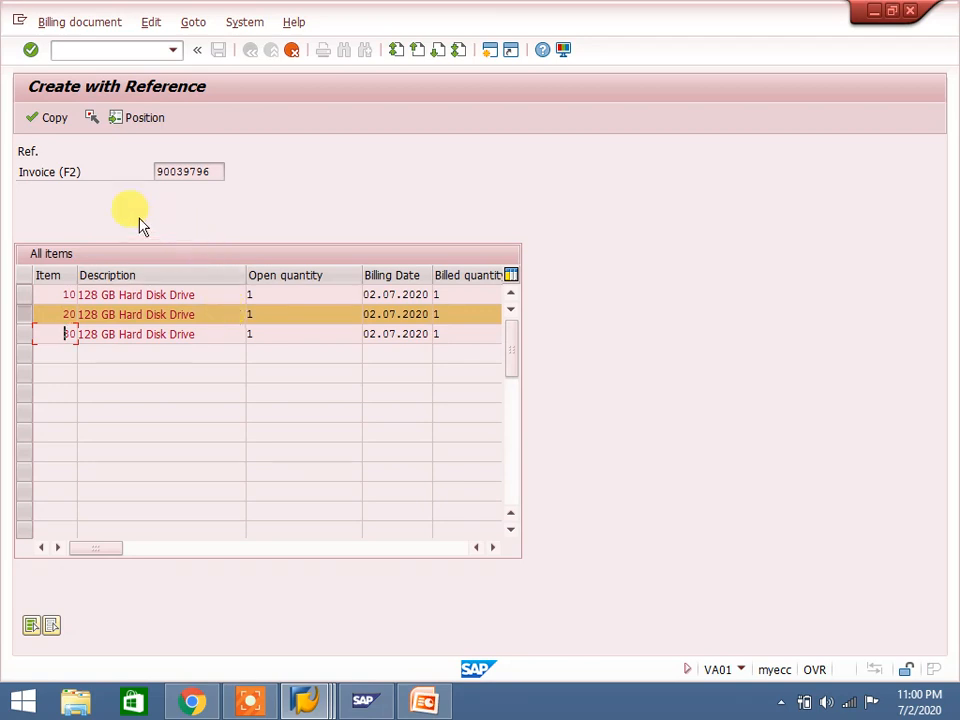
click(46, 117)
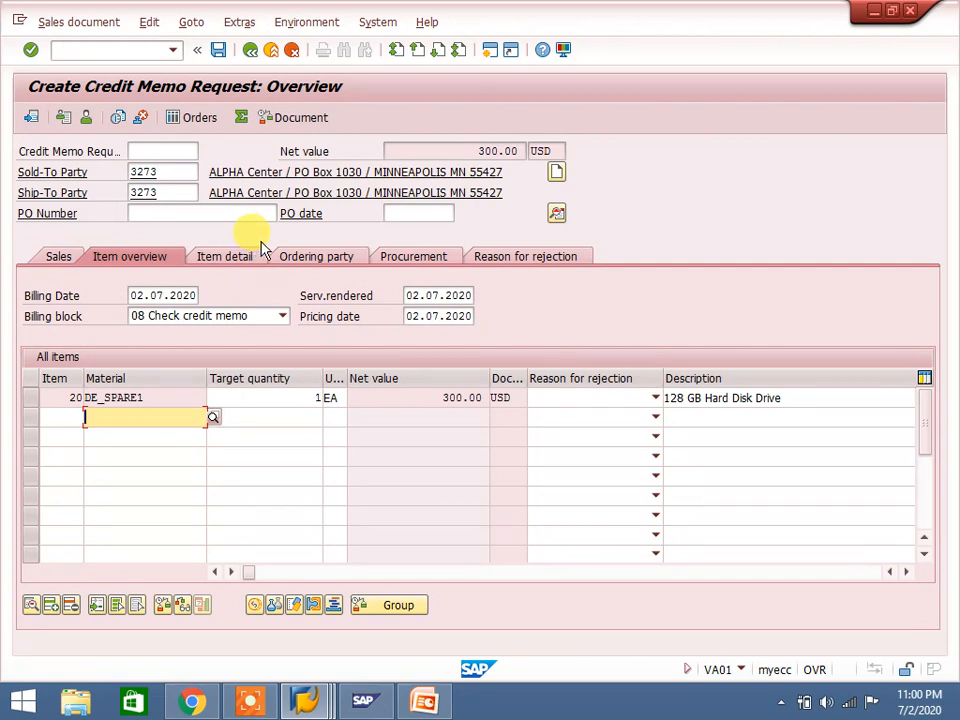
Enter the customer's purchase order number and set the PO date to 15.04.2020 in the request header
click(303, 397)
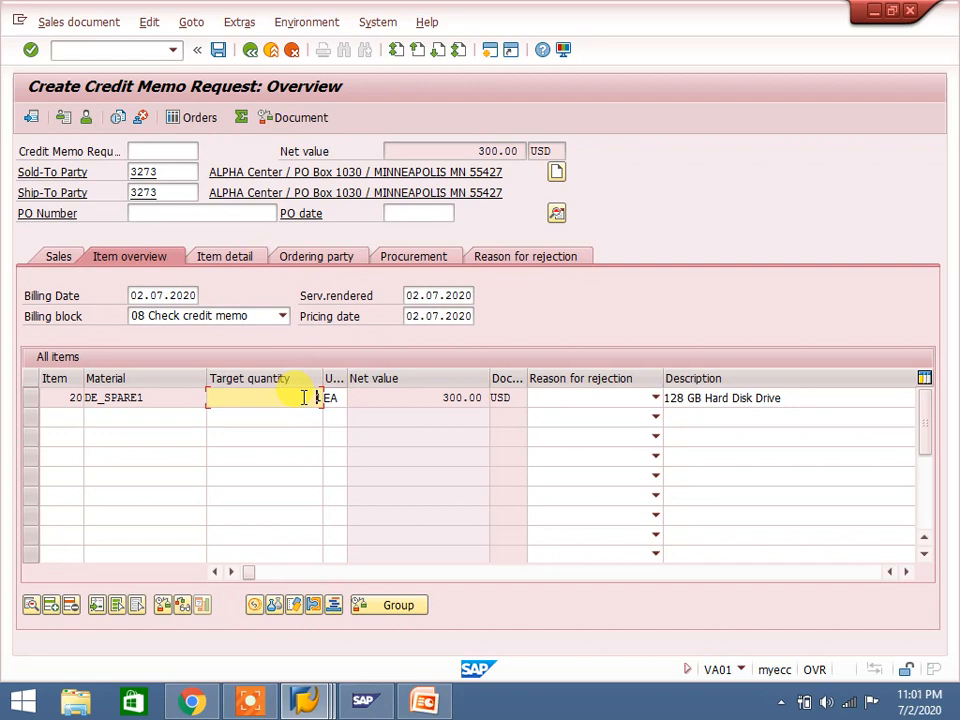
click(392, 399)
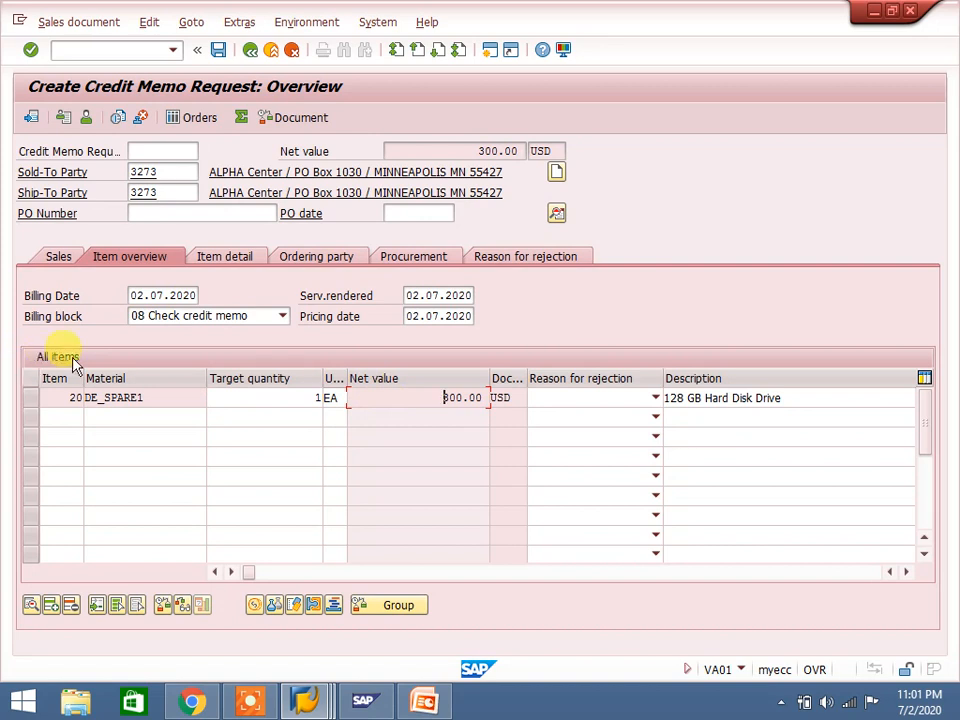
click(173, 208)
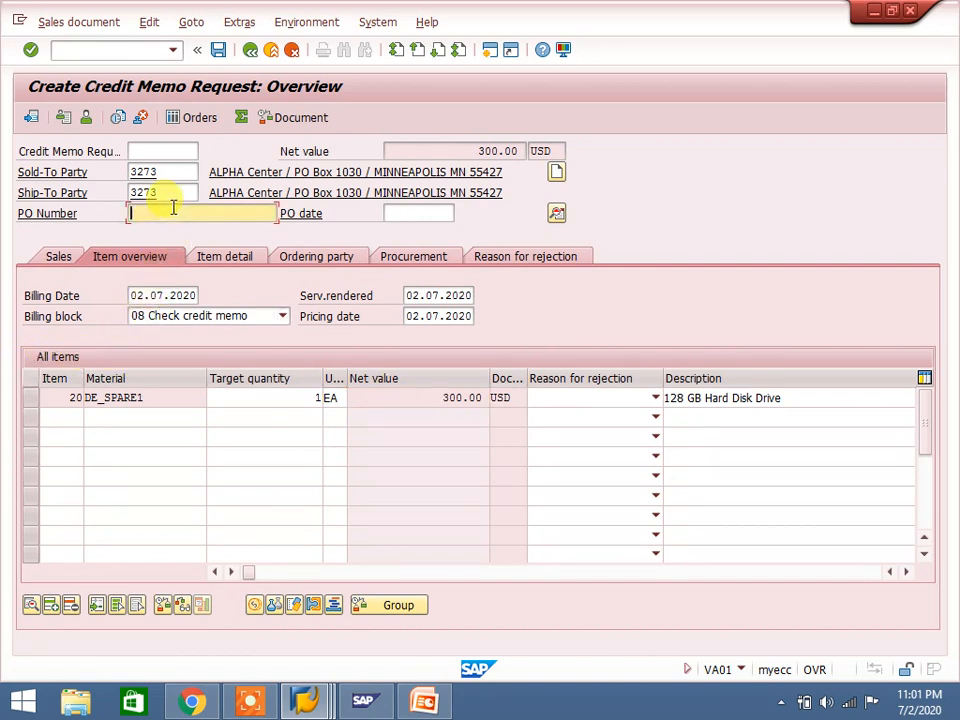
click(437, 210)
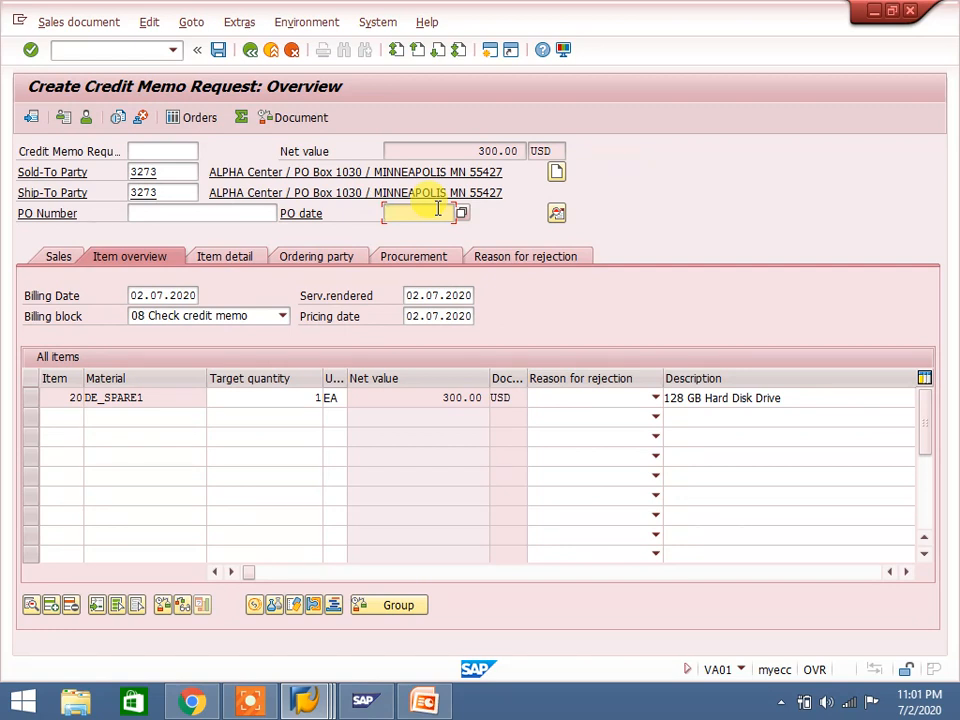
click(267, 209)
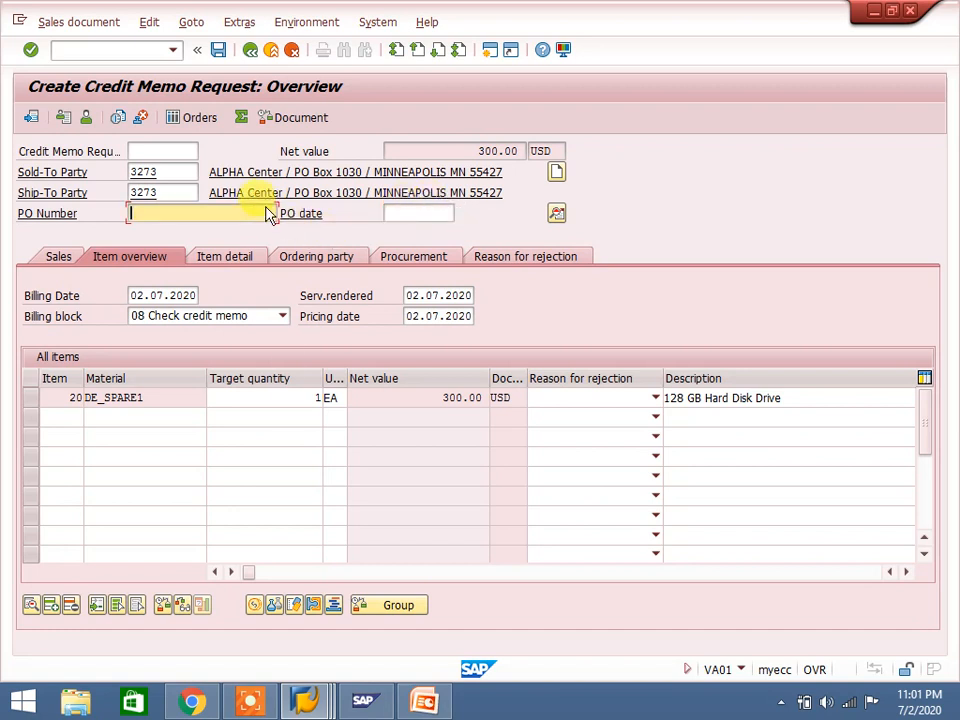
click(268, 210)
click(185, 234)
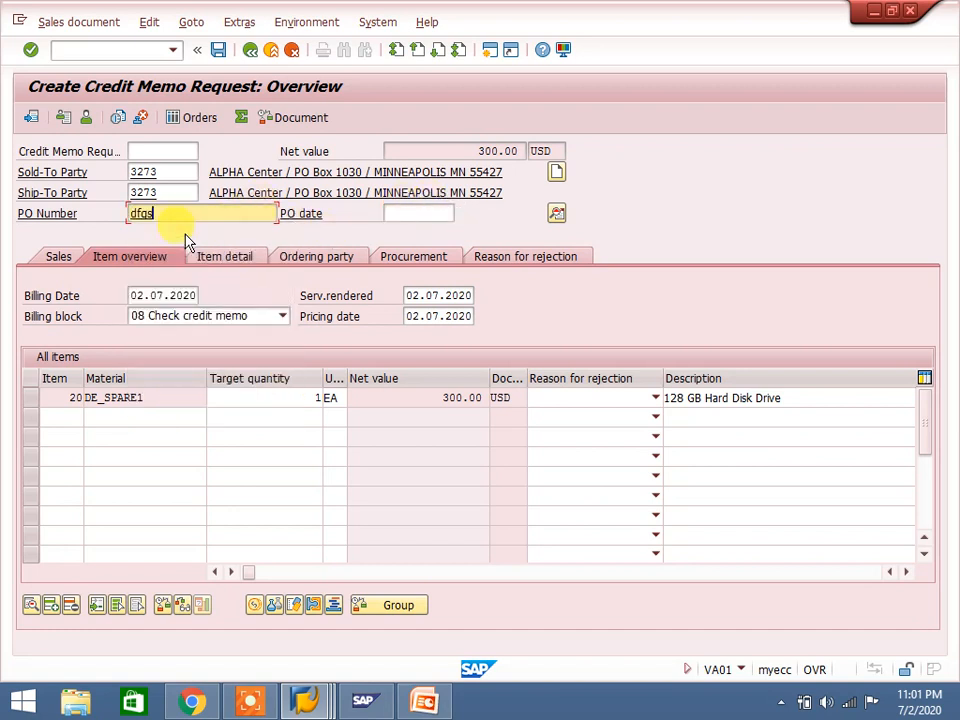
click(430, 216)
click(430, 216)
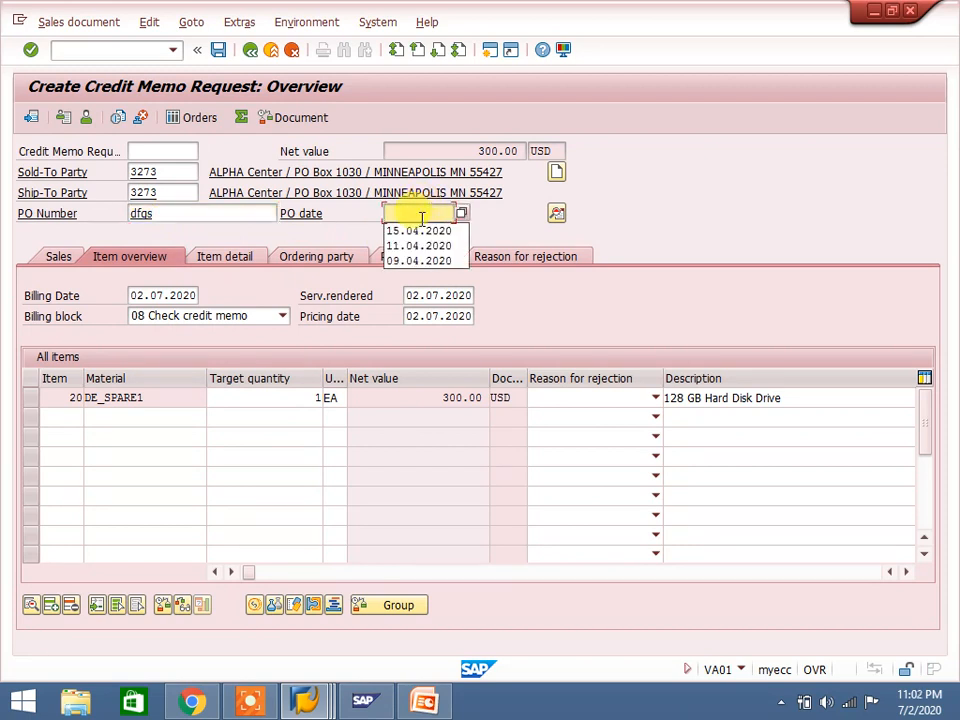
click(420, 230)
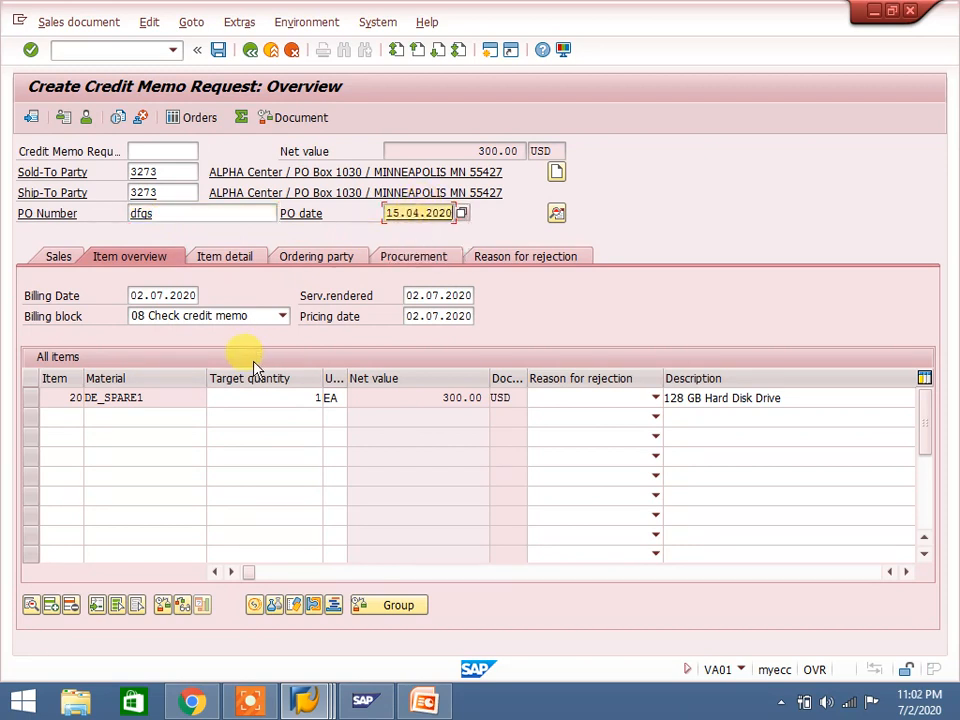
Set the order reason to 102 Damaged in transit in the sales data and save the credit memo request
click(217, 49)
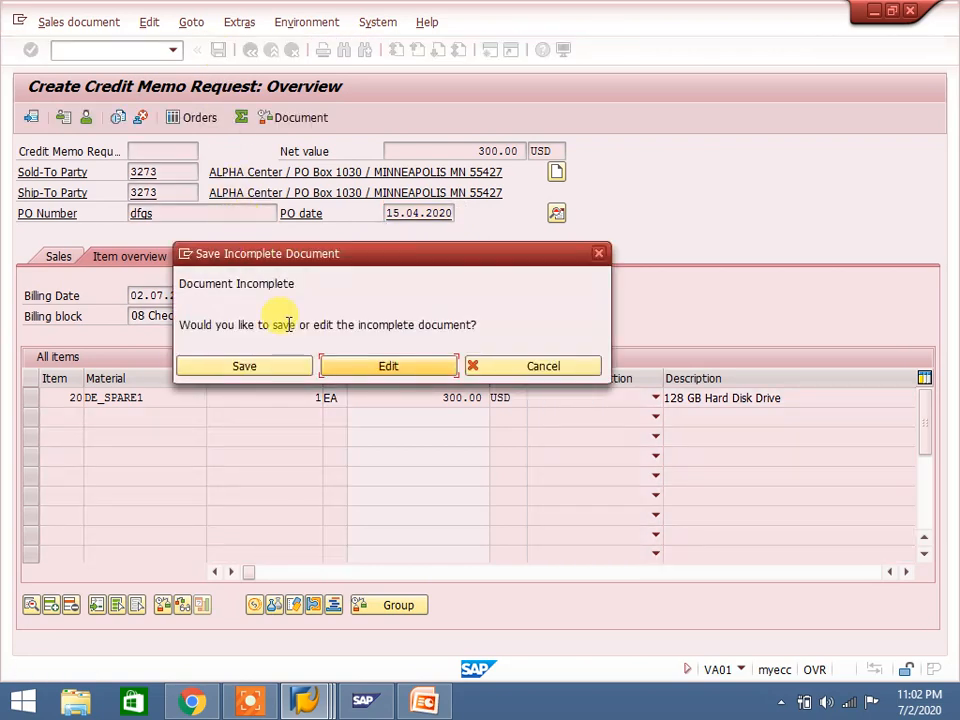
click(551, 368)
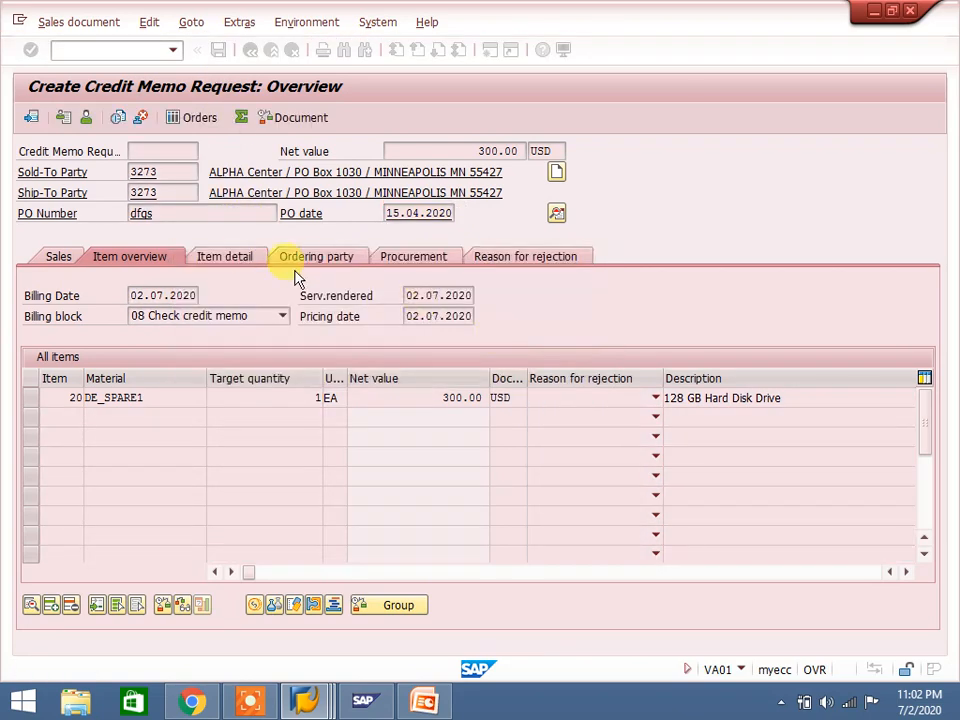
click(58, 258)
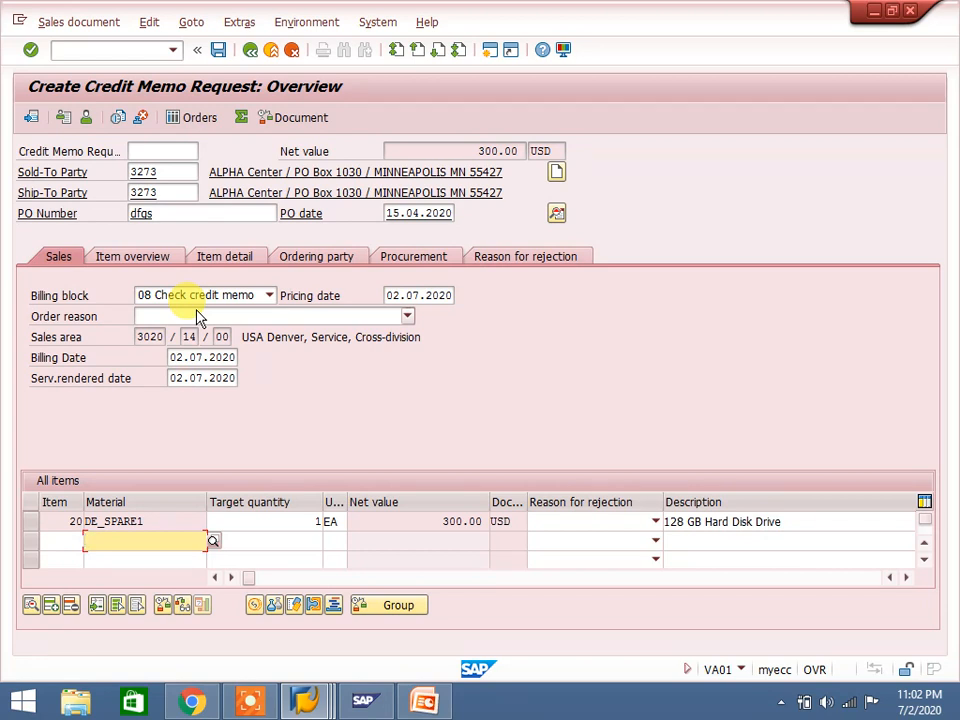
click(197, 317)
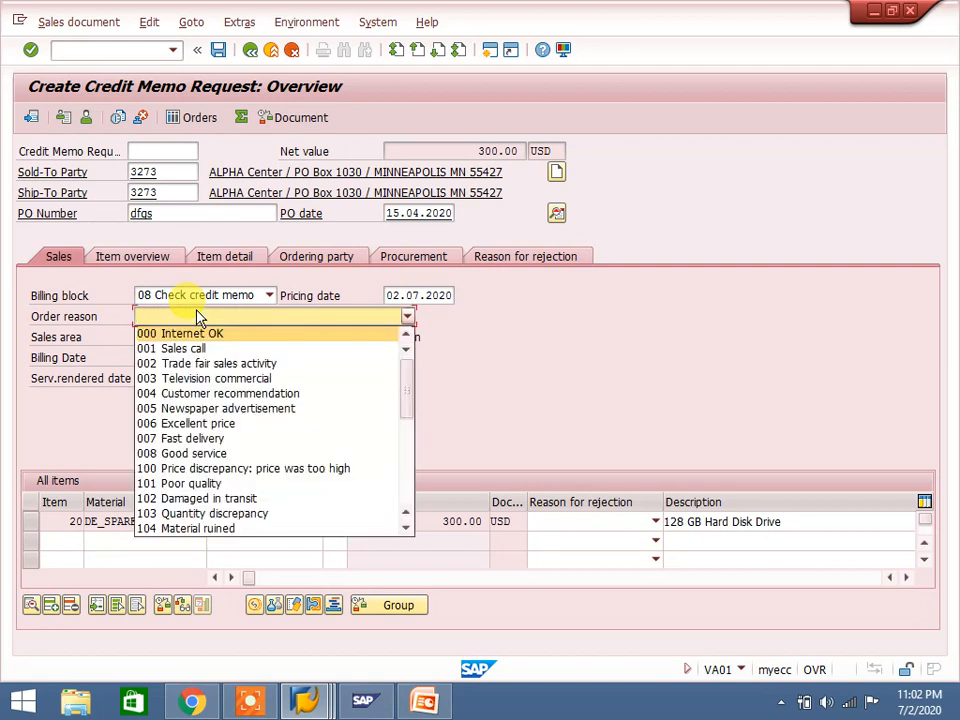
click(236, 500)
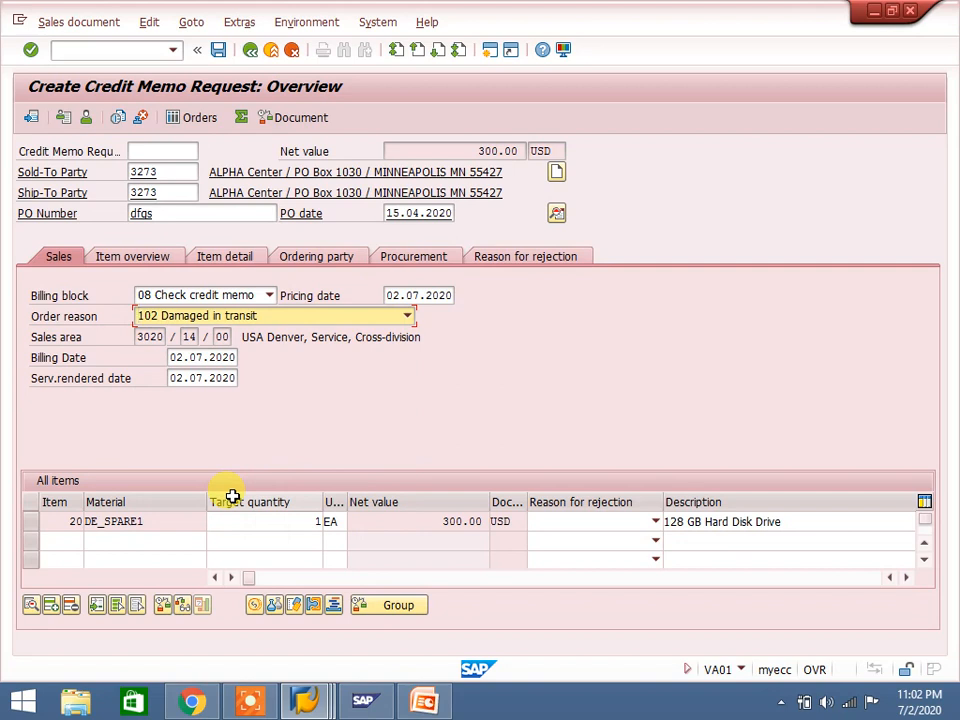
click(218, 49)
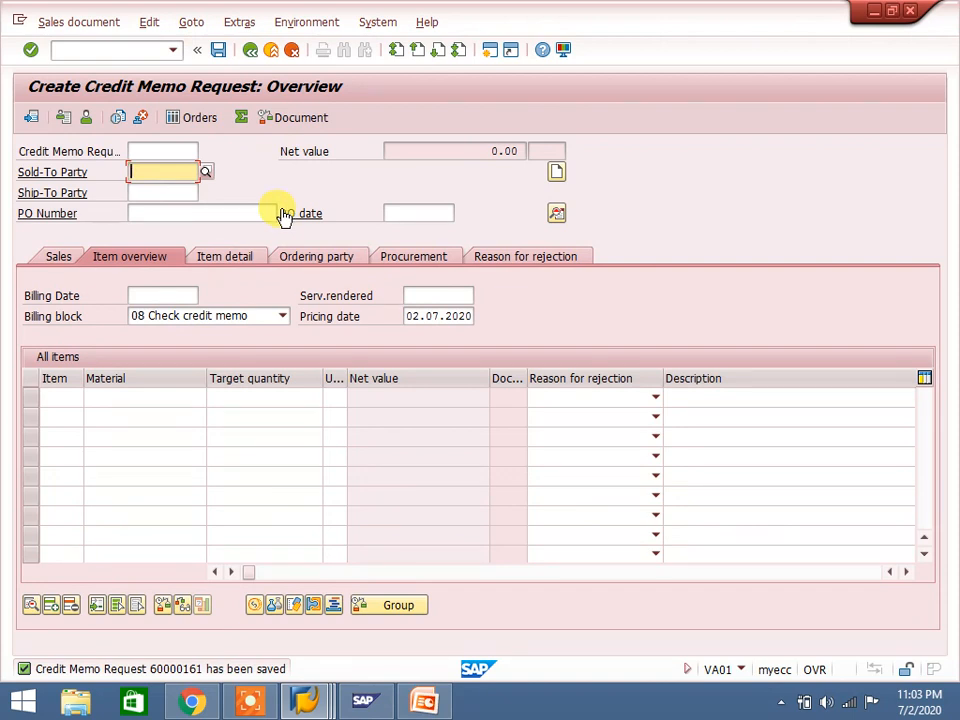
Open the newly saved credit memo request in change mode
click(80, 24)
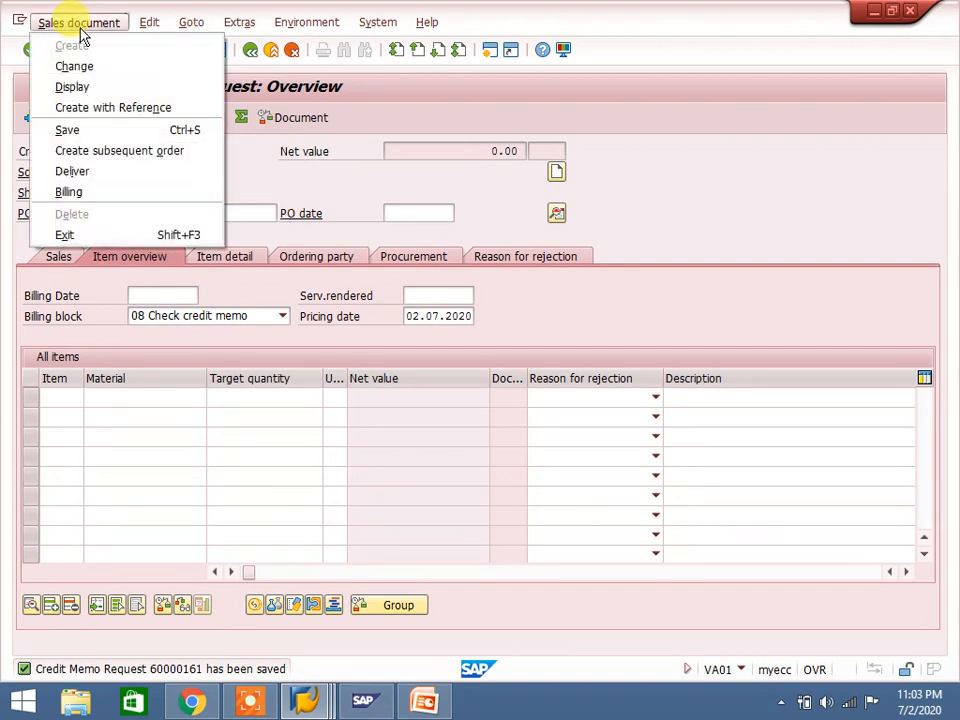
click(74, 67)
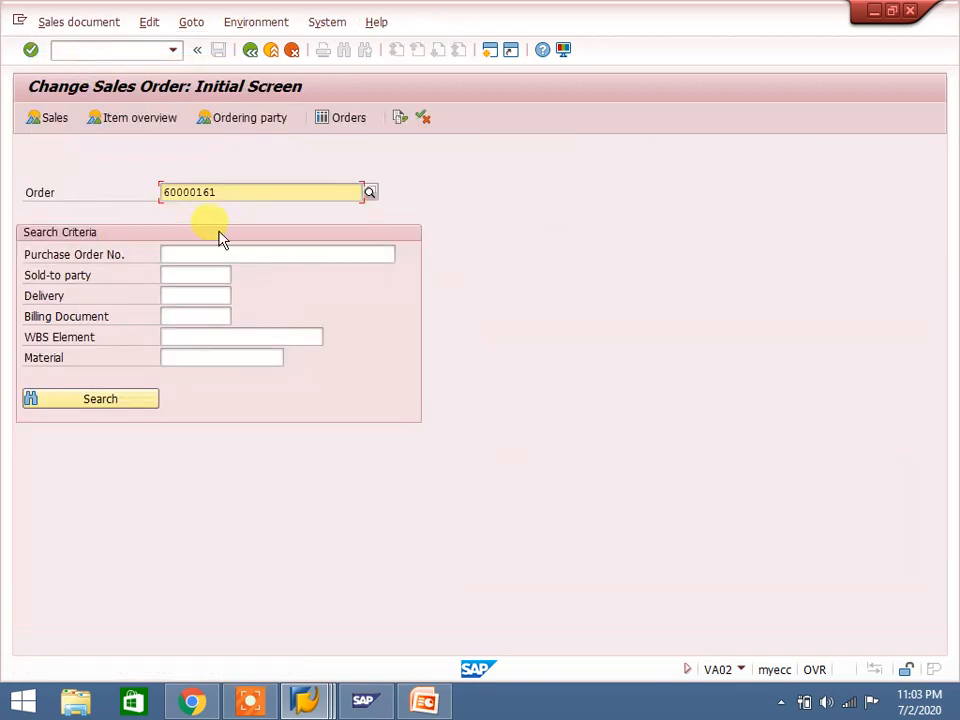
key(Return)
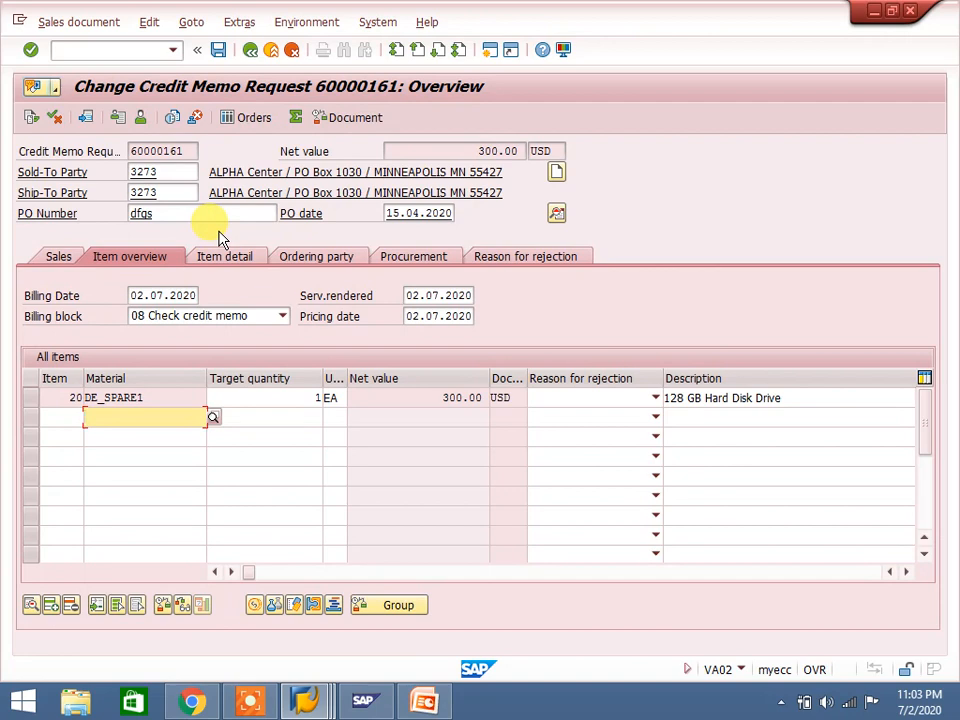
Clear the billing block of the credit memo request and save the change
click(175, 318)
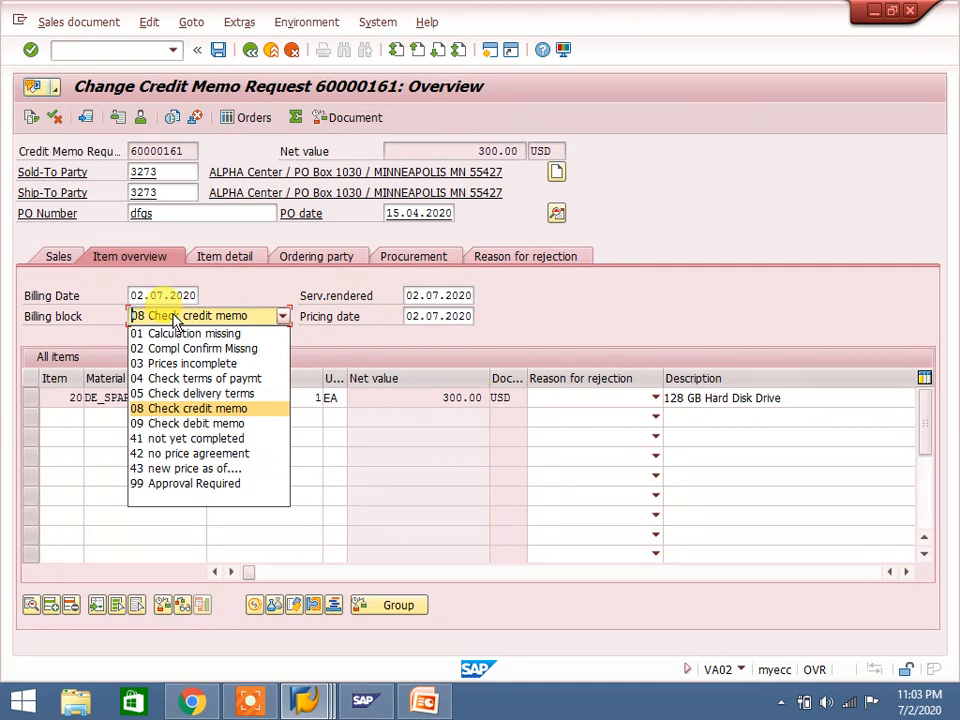
click(175, 498)
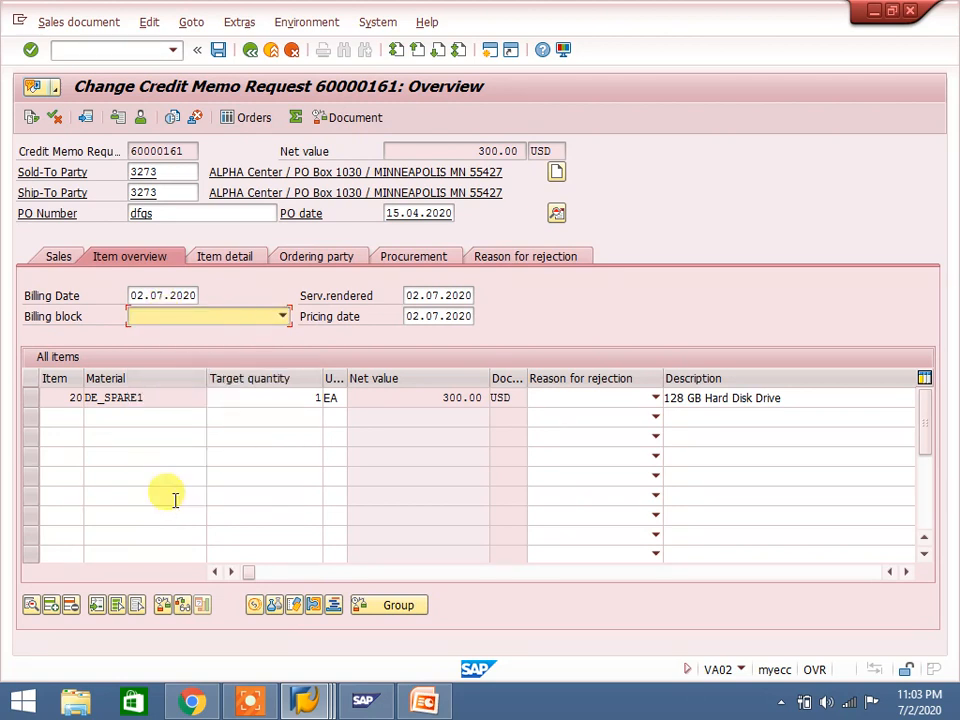
click(201, 317)
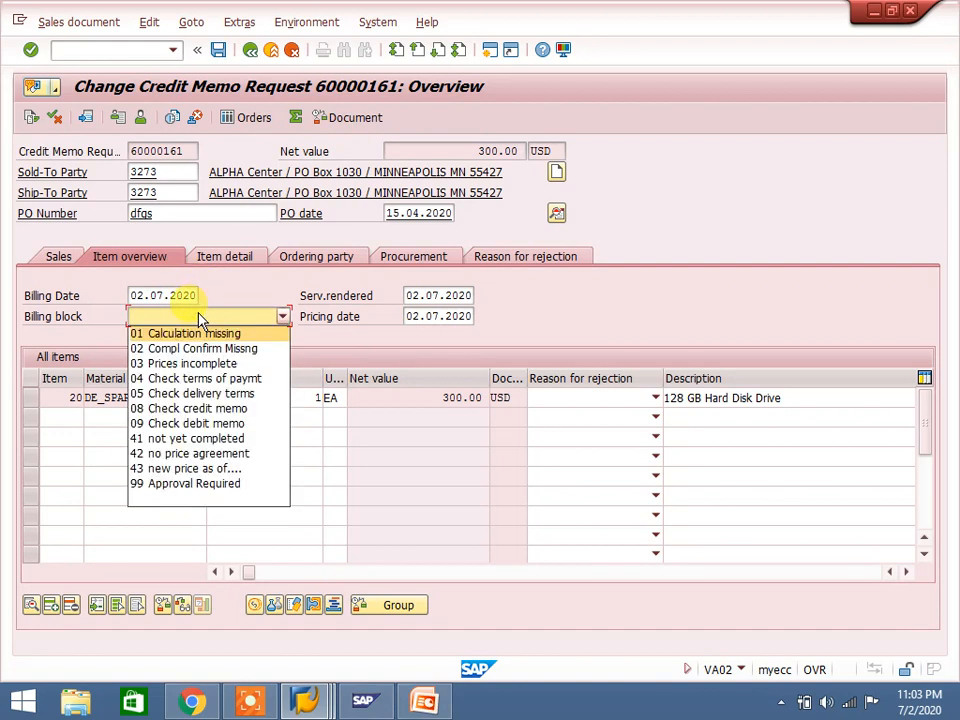
click(189, 503)
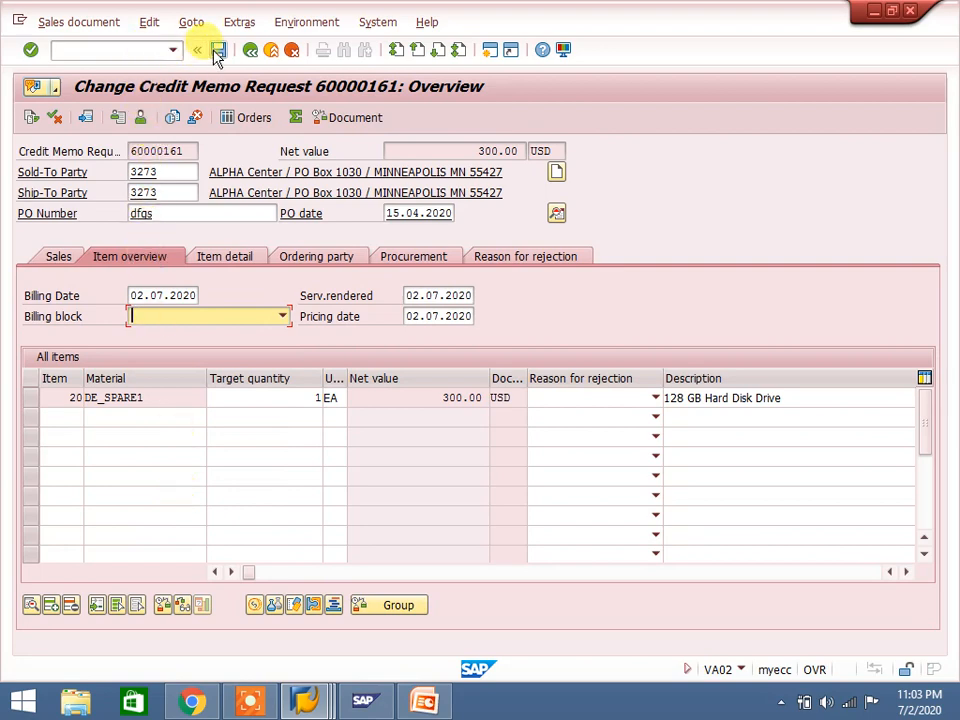
click(89, 26)
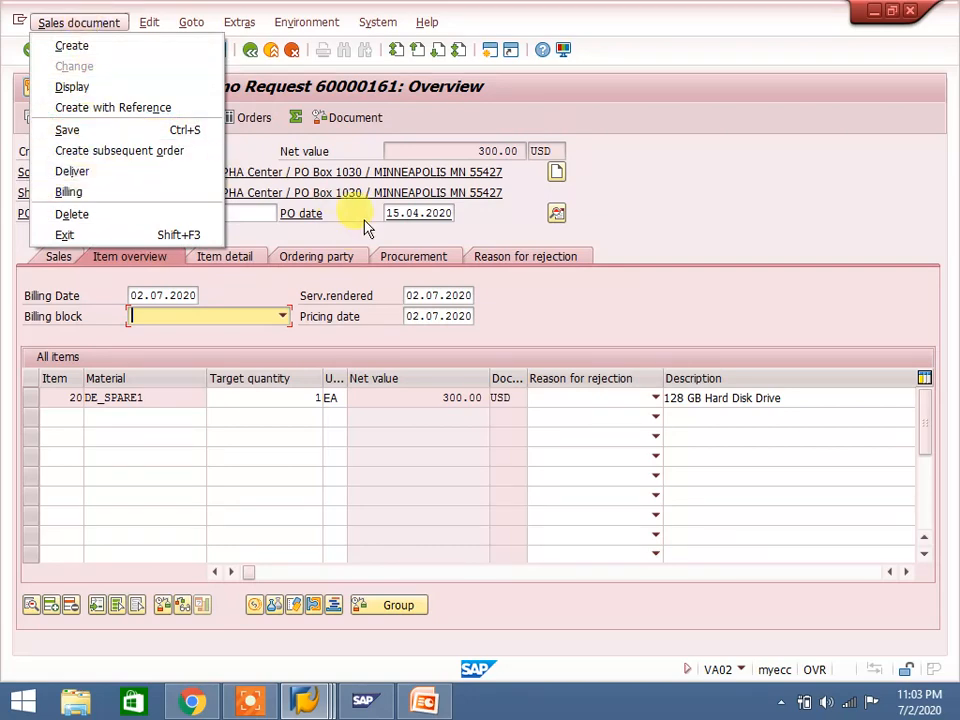
click(290, 100)
click(219, 50)
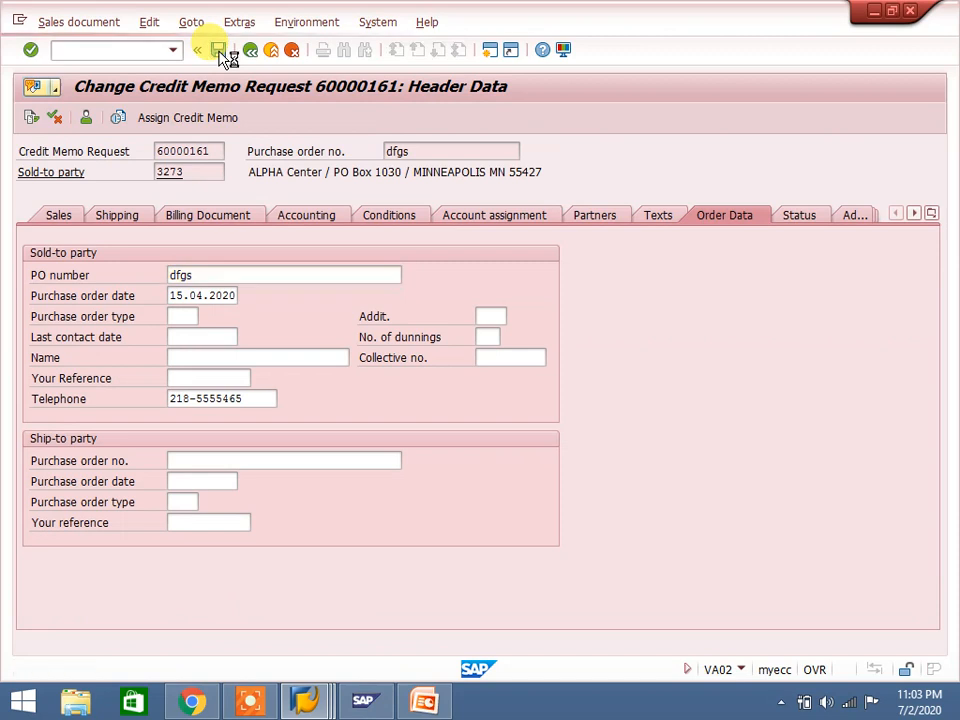
click(222, 49)
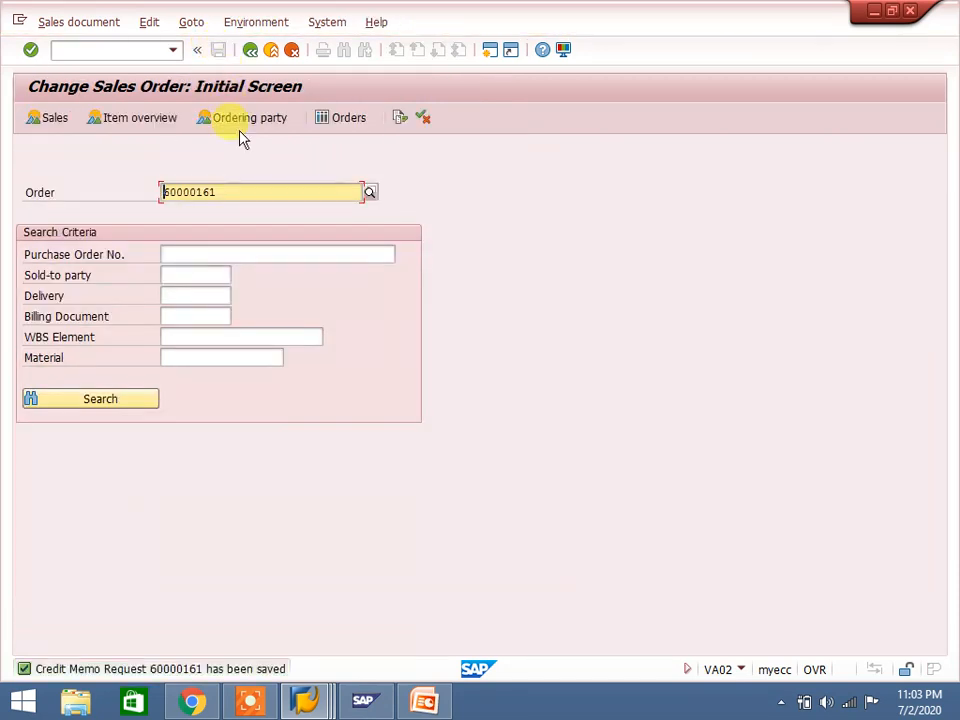
Start transaction VF01 for the credit memo request and copy item 20, the 128 GB Hard Disk Drive, from its selection list
click(146, 49)
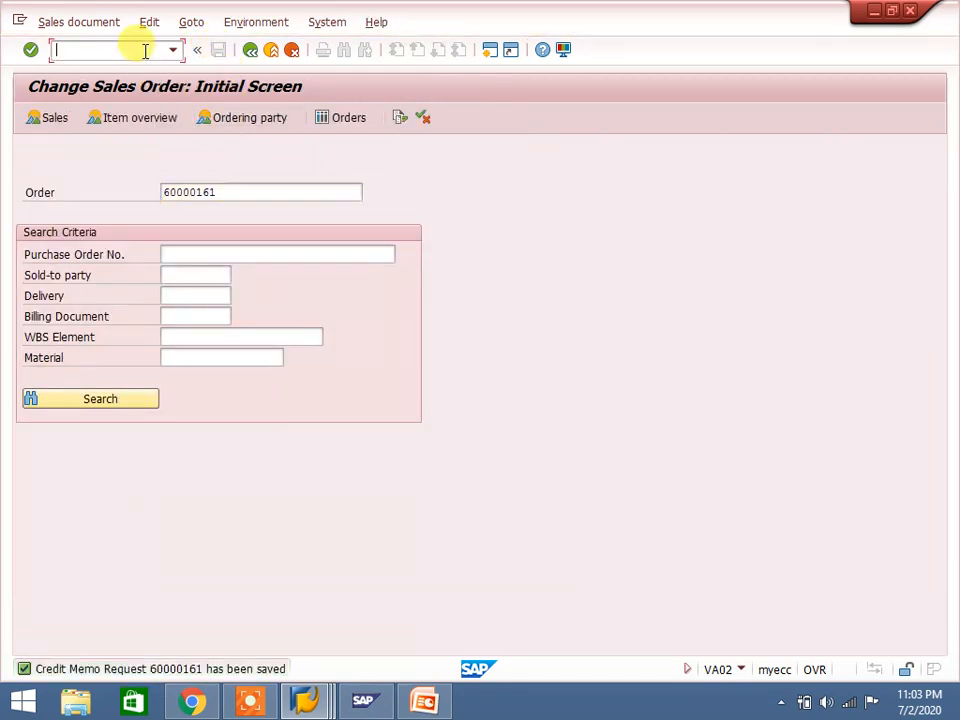
text(/nvf01)
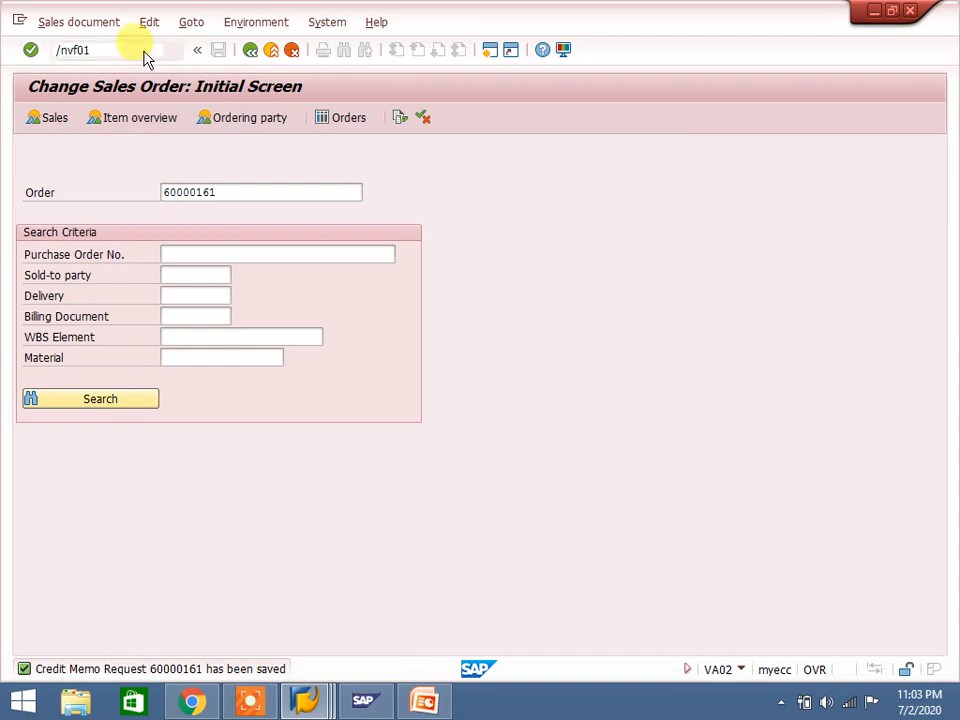
key(Return)
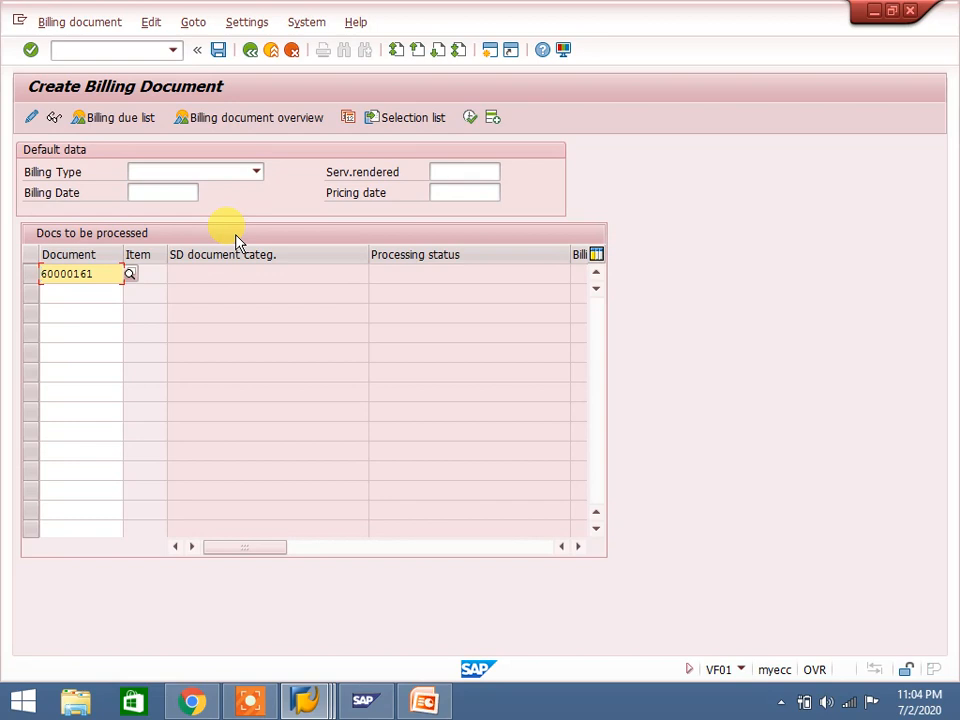
click(424, 122)
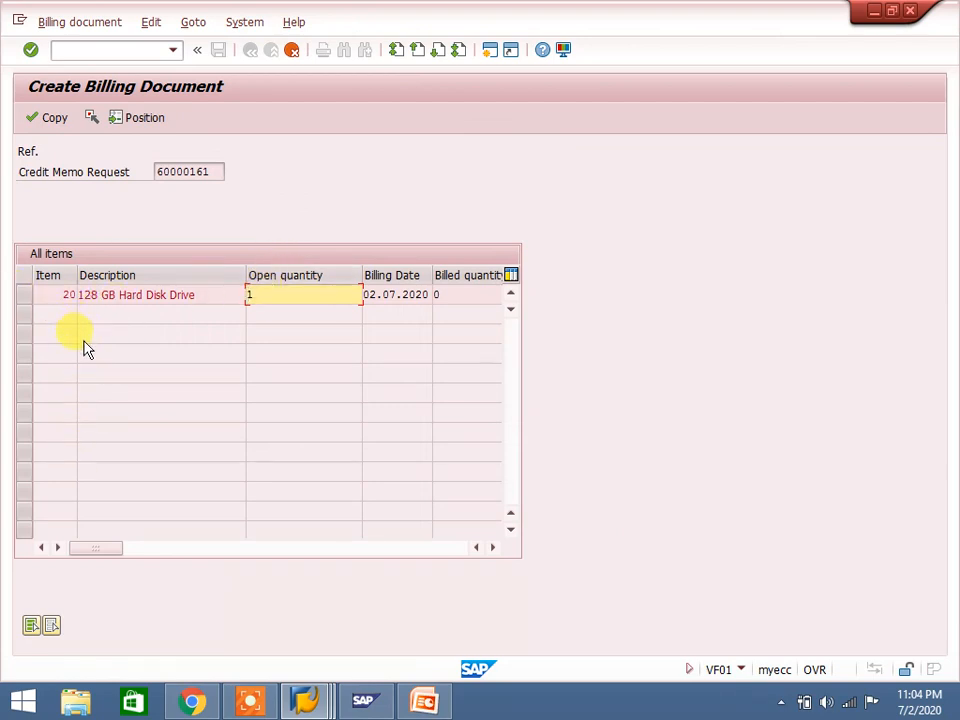
click(24, 295)
click(52, 120)
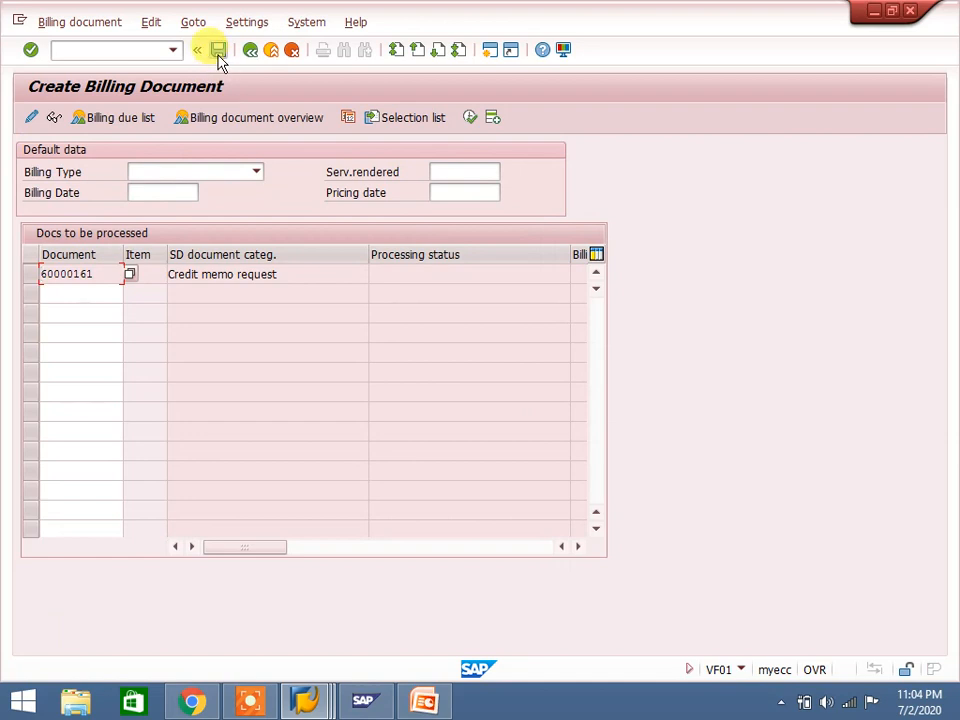
Process the copied item into a G2 credit memo, open its item data and save the credit memo
key(Return)
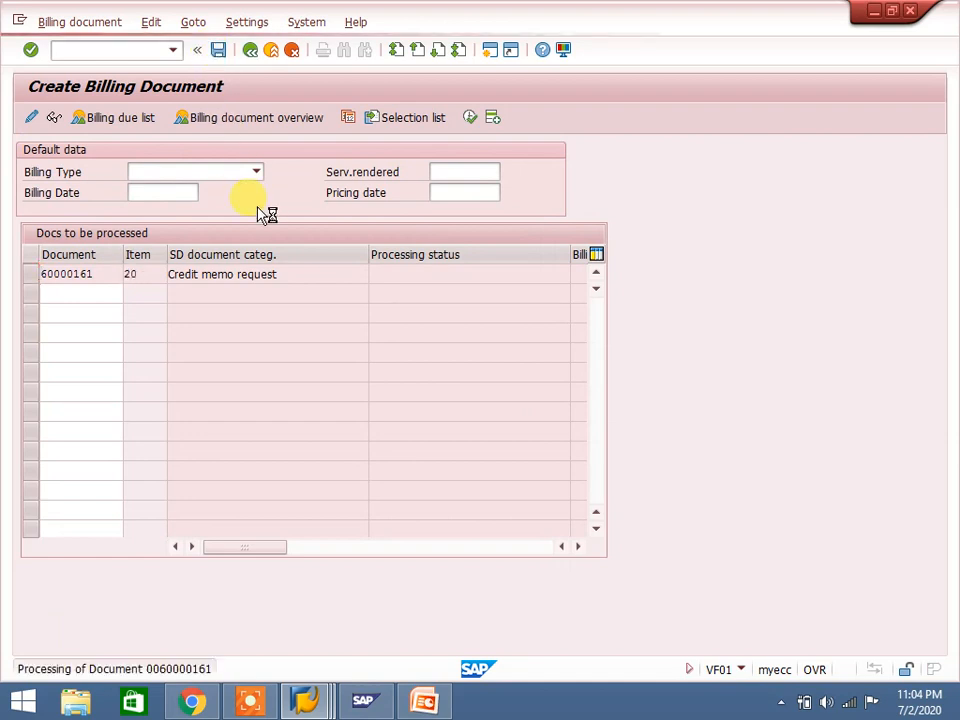
double_click(276, 251)
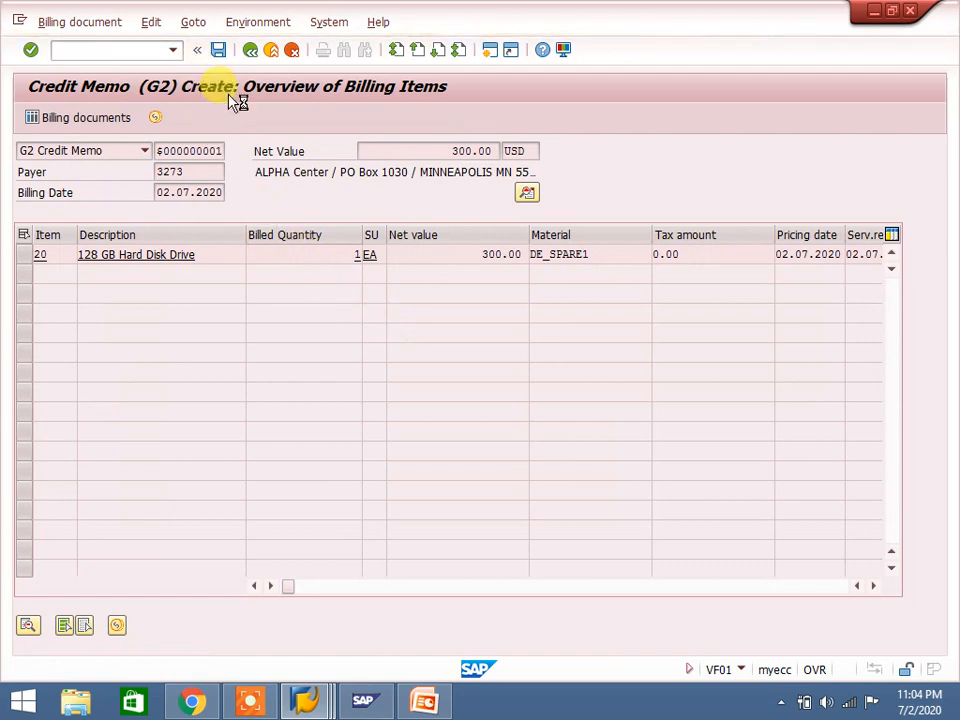
click(218, 50)
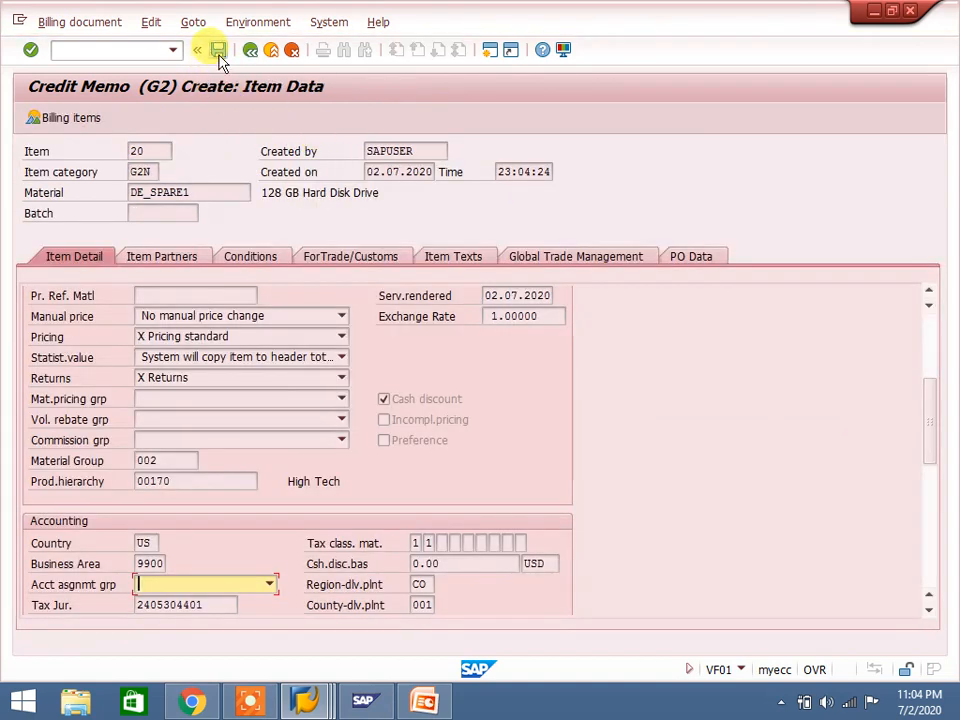
click(218, 50)
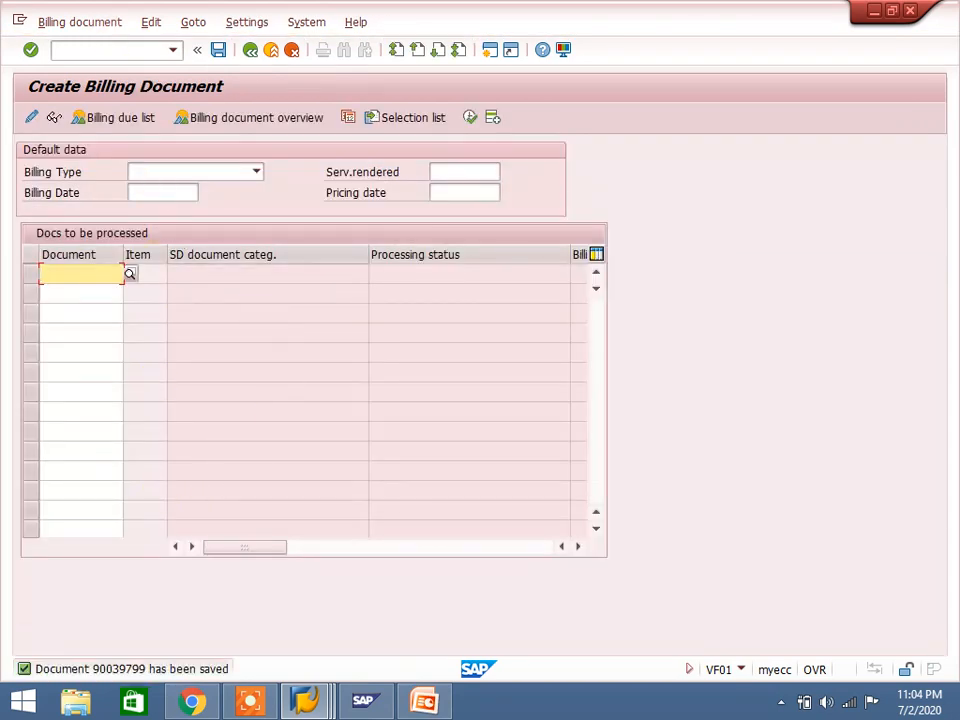
Open the saved credit memo in change mode and display its accounting document from the accounting overview
click(86, 28)
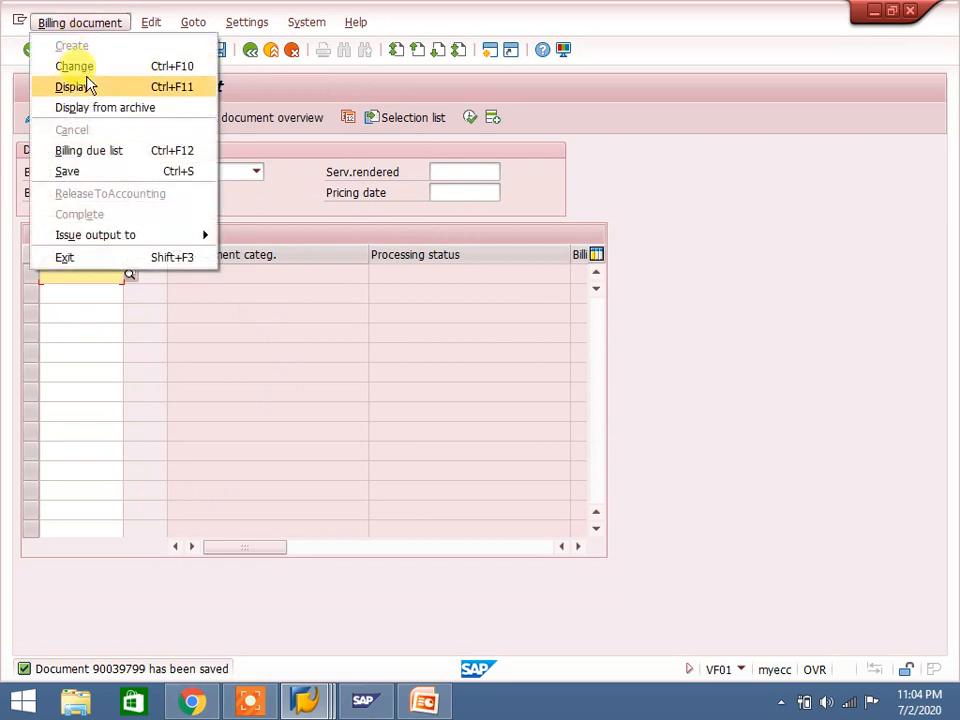
click(84, 67)
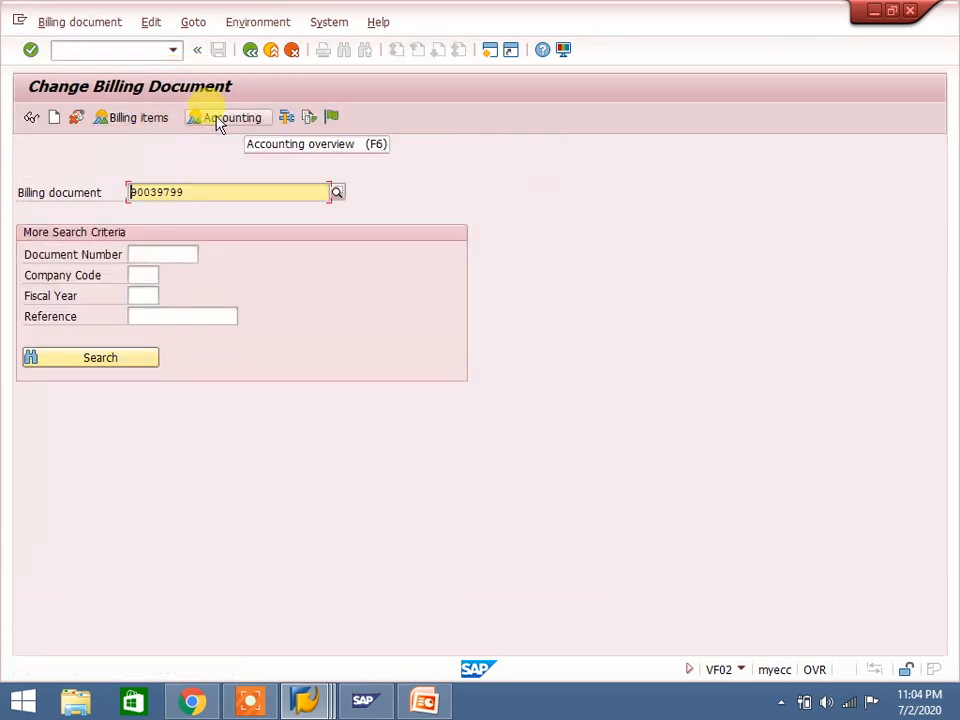
click(218, 124)
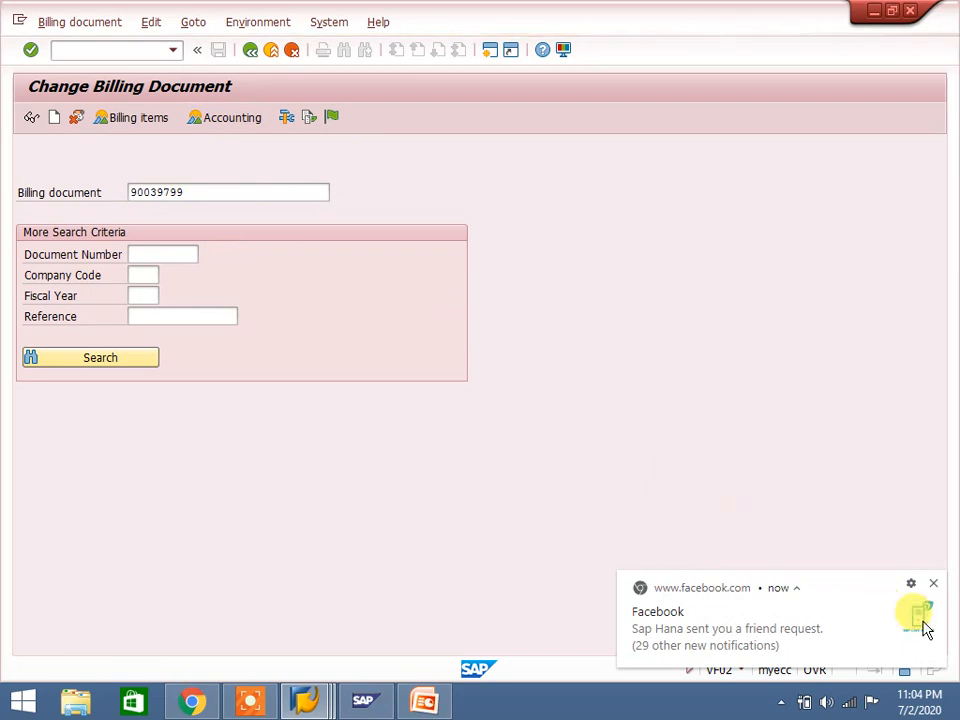
click(930, 584)
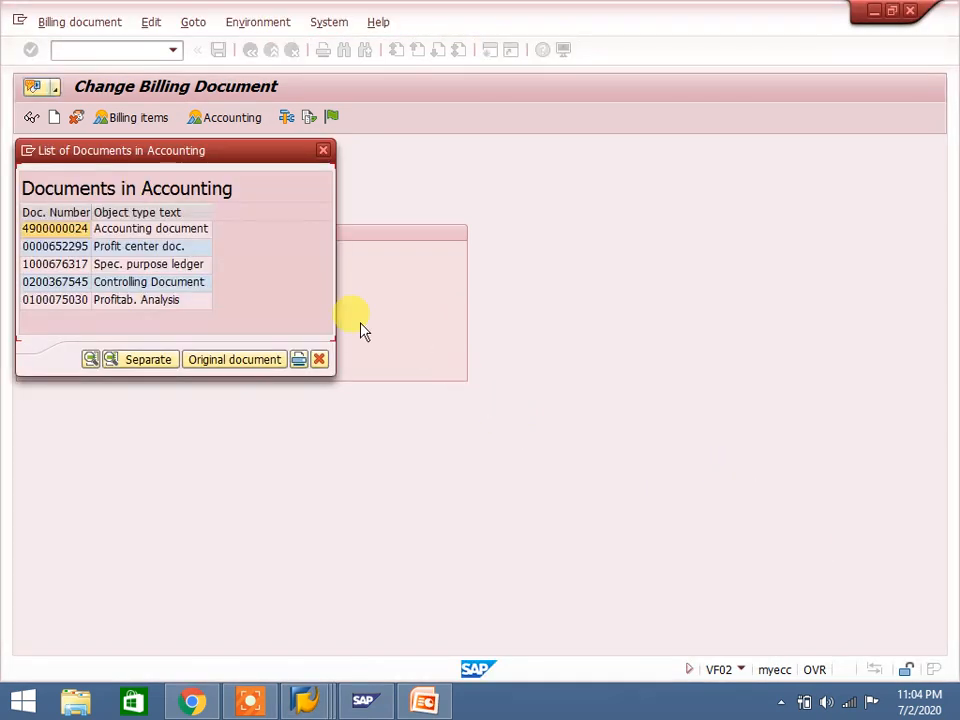
click(174, 230)
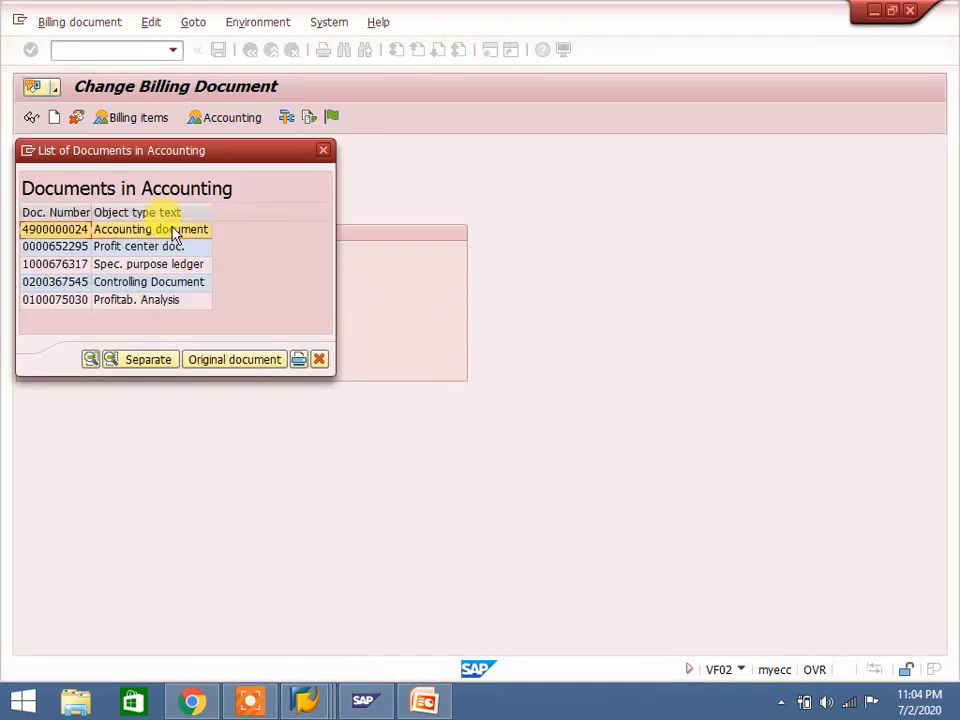
double_click(174, 231)
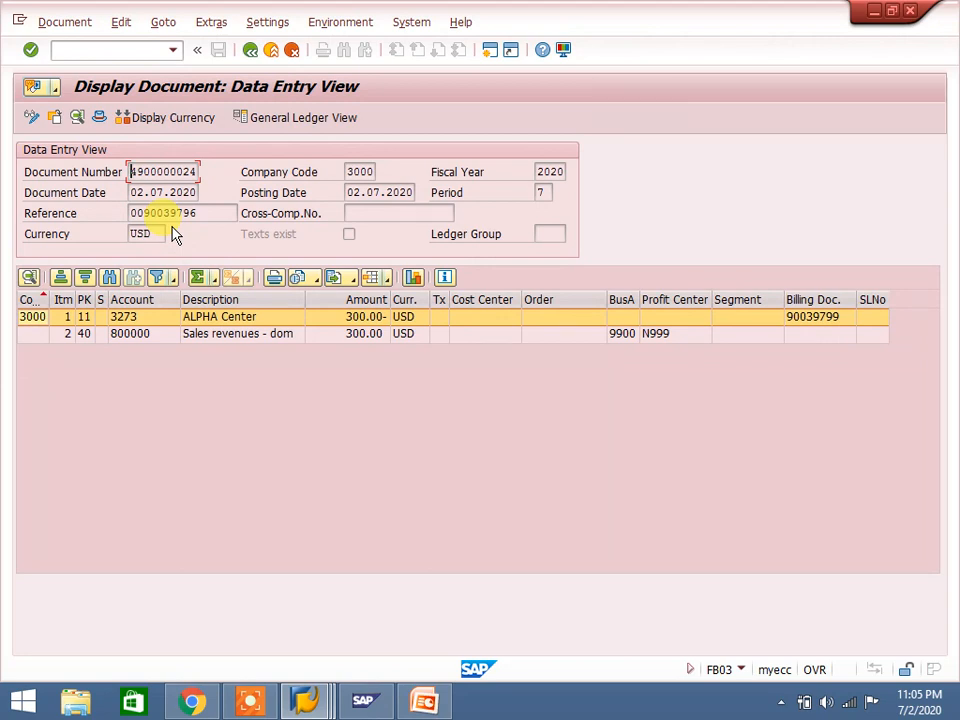
Examine the customer and sales revenue line items of the accounting document and return to the credit memo
click(154, 317)
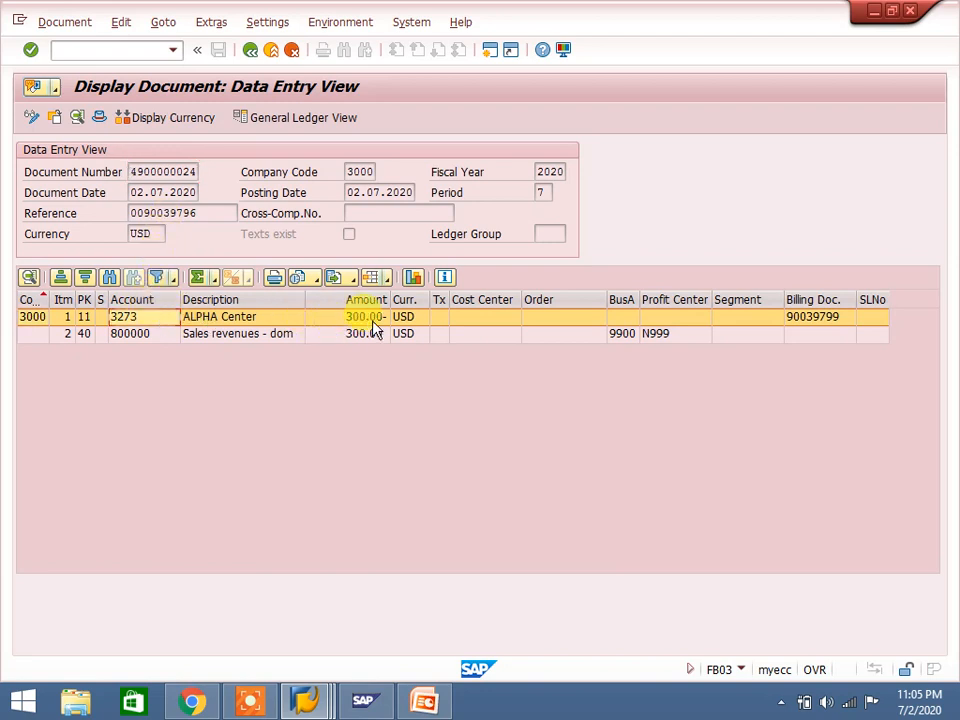
click(269, 337)
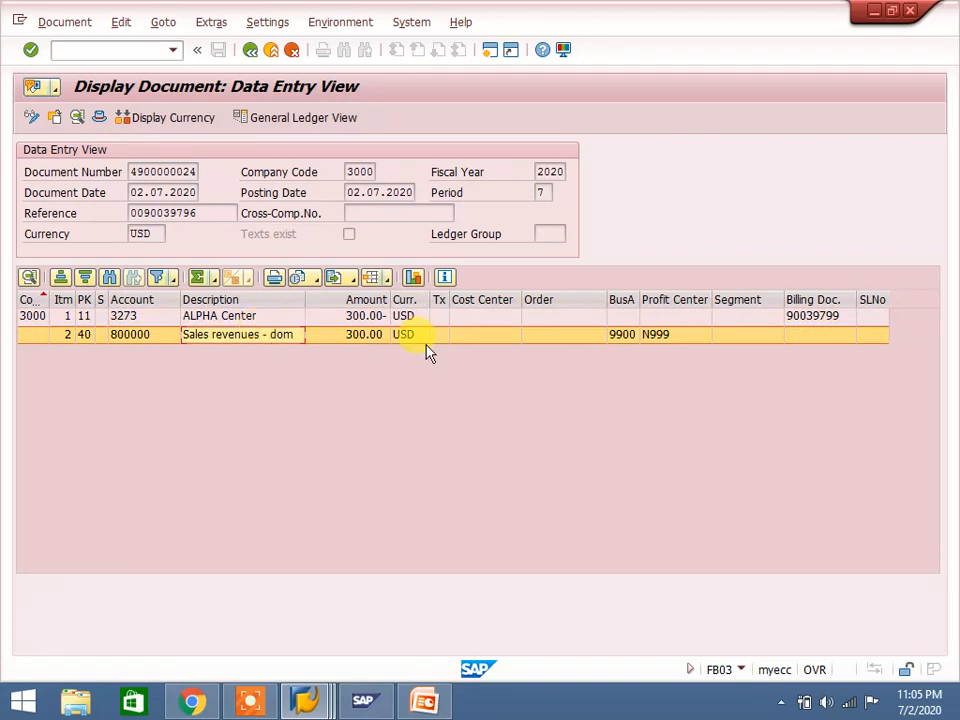
click(378, 337)
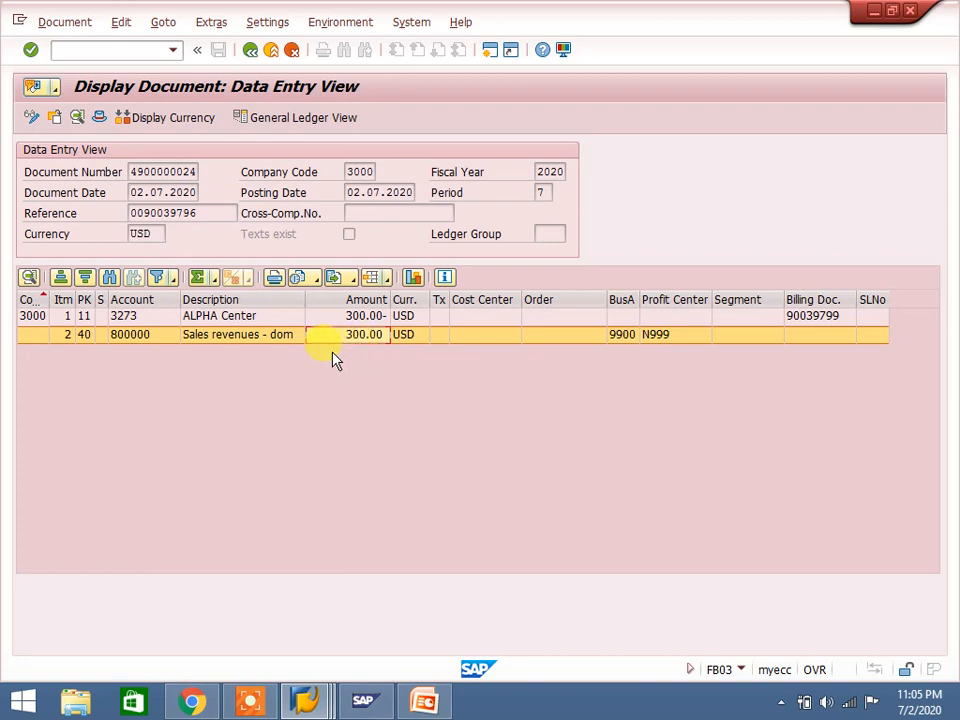
click(294, 318)
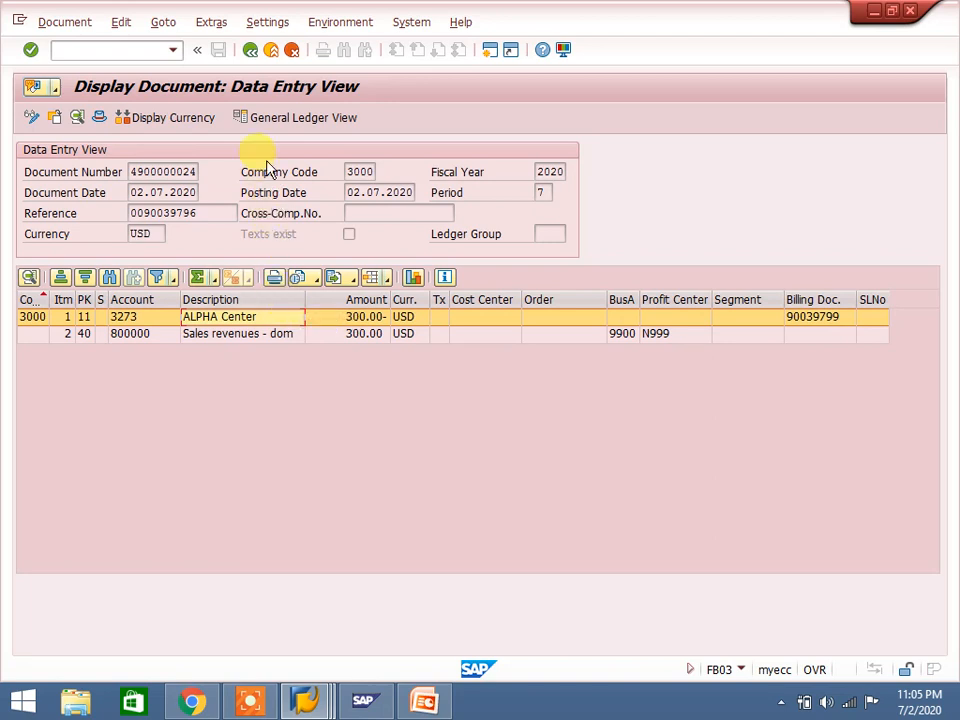
click(249, 49)
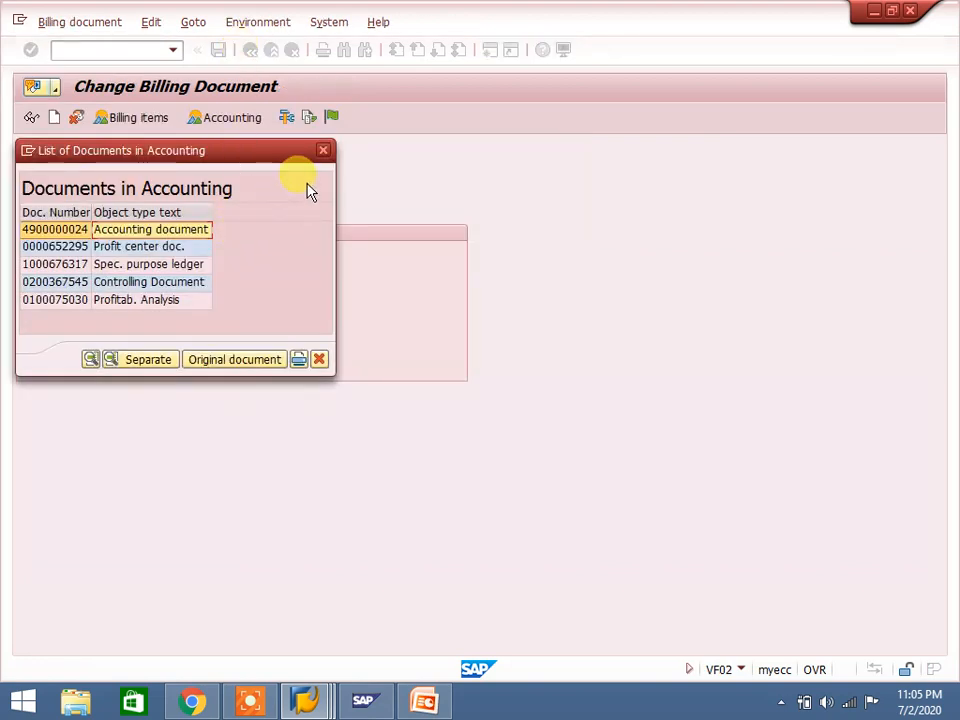
click(325, 158)
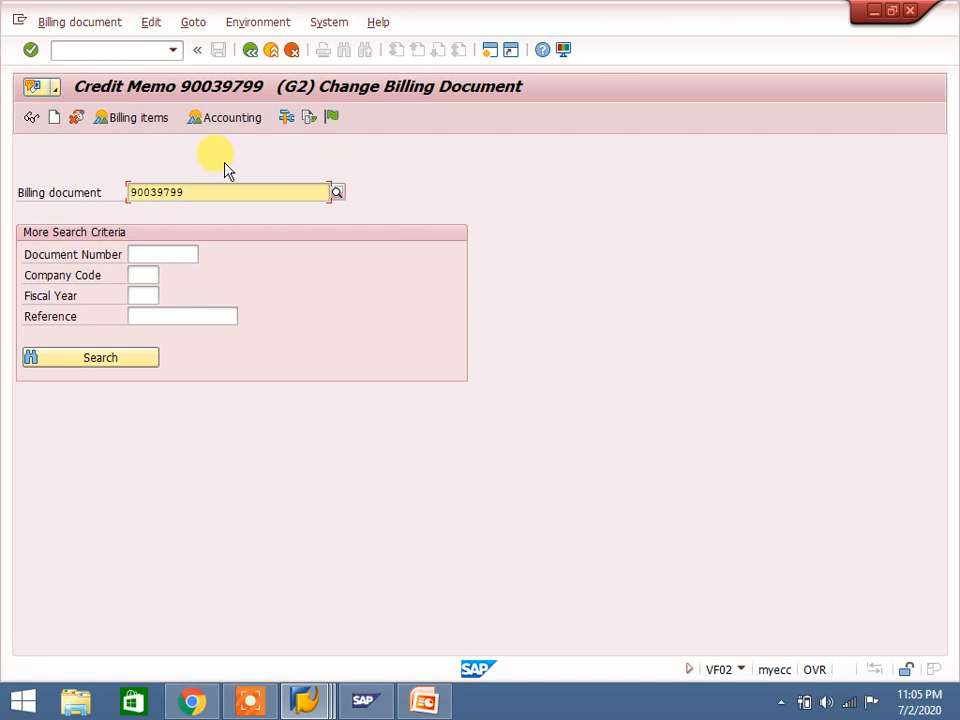
Start transaction VA01 and set the order type to DR for a debit memo request
click(142, 52)
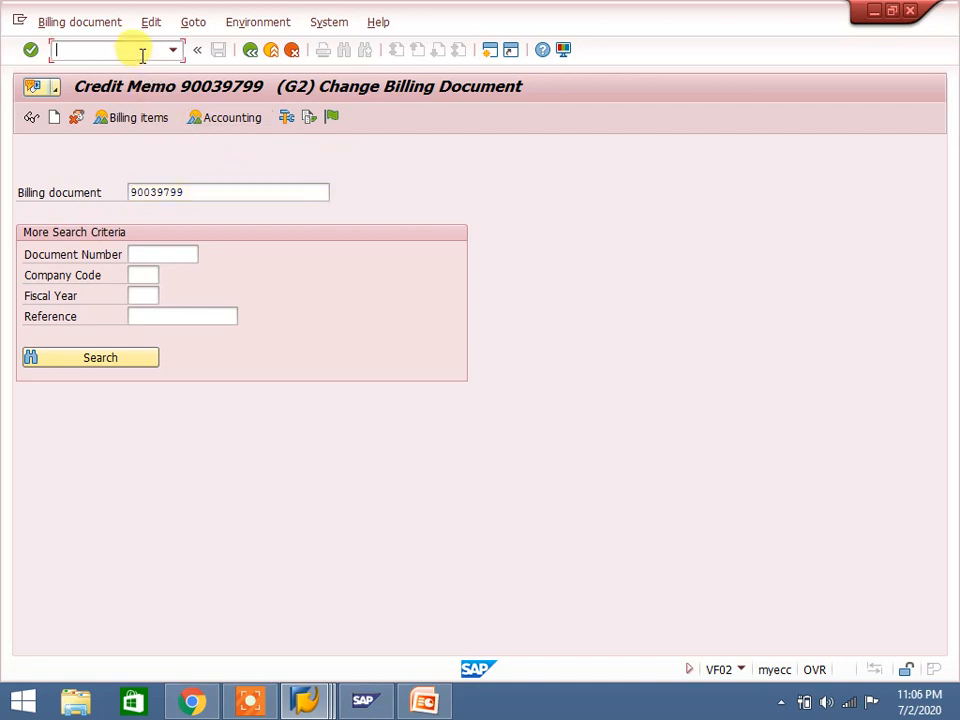
text(/nva01)
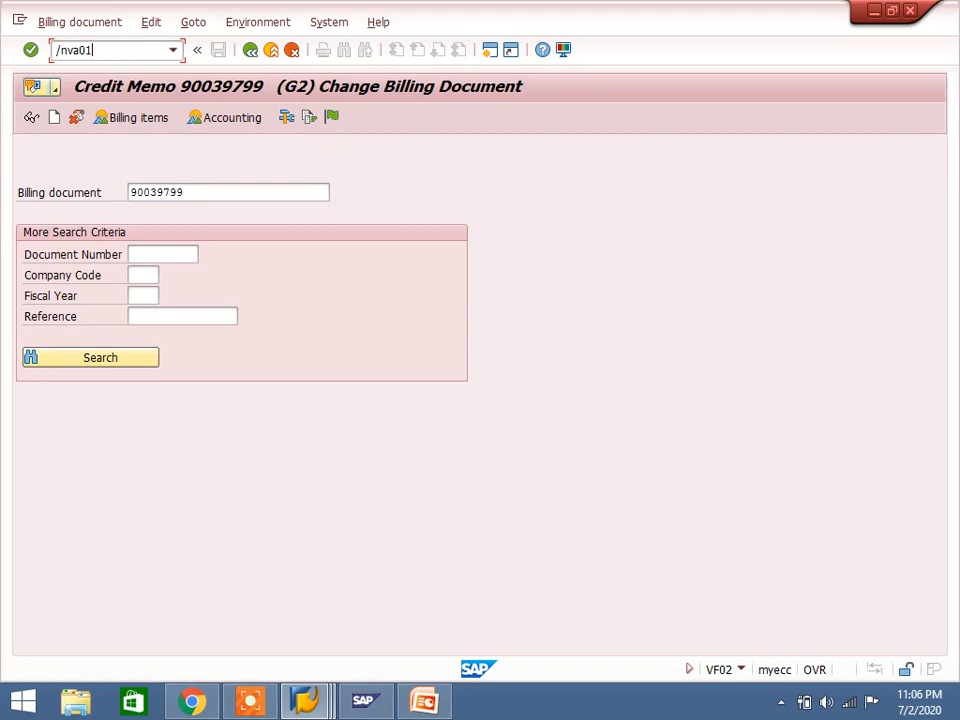
key(Return)
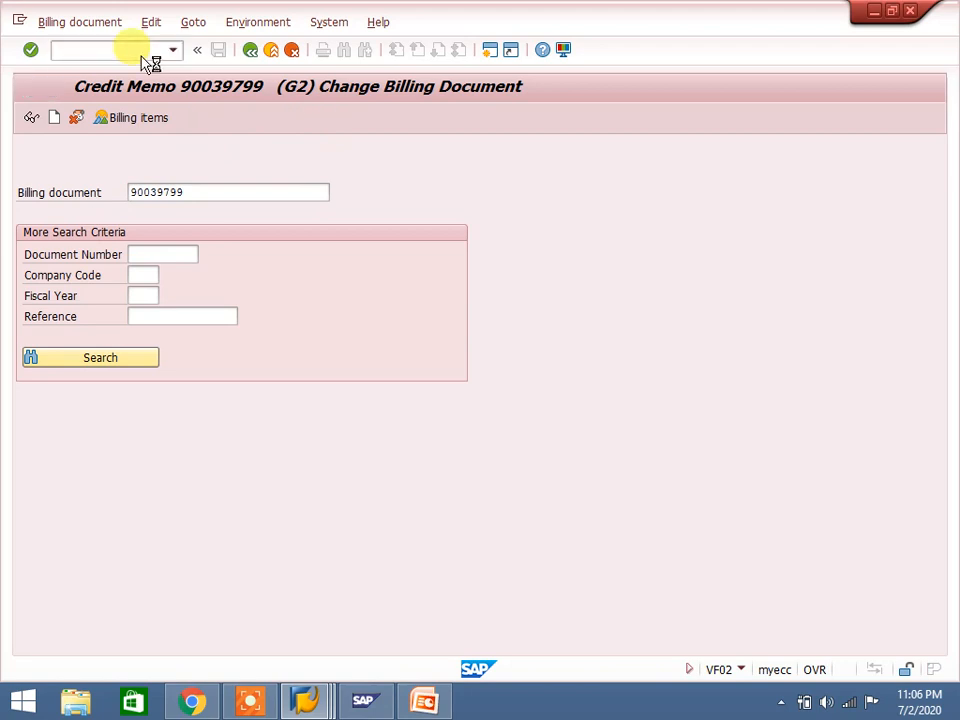
text(cr)
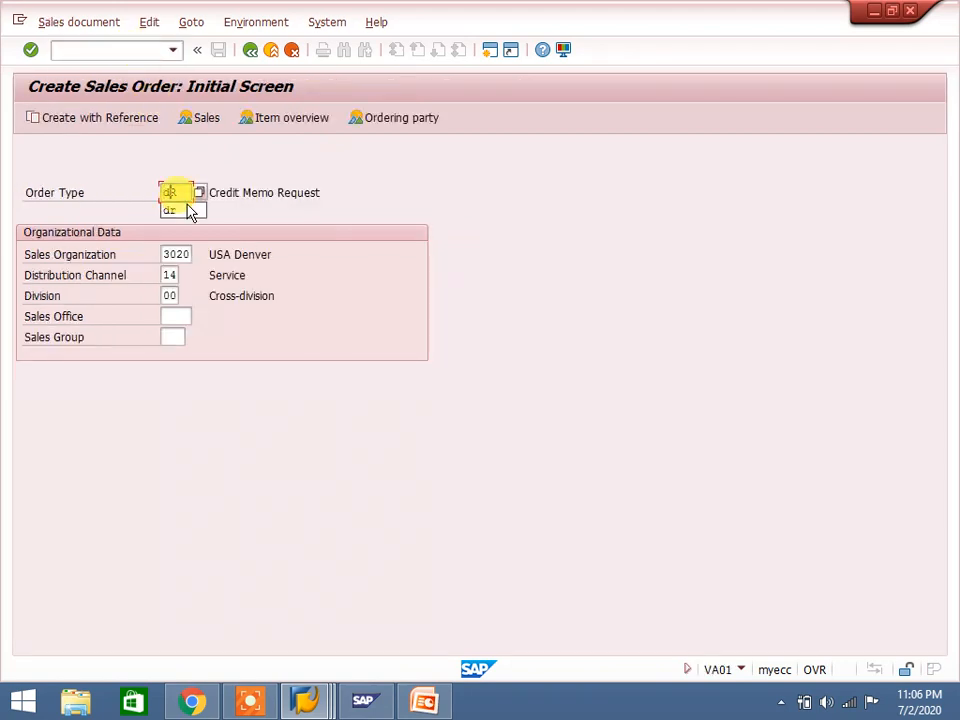
Create the debit memo request with reference to the same F2 invoice as the credit memo request, copying only item 30
click(97, 122)
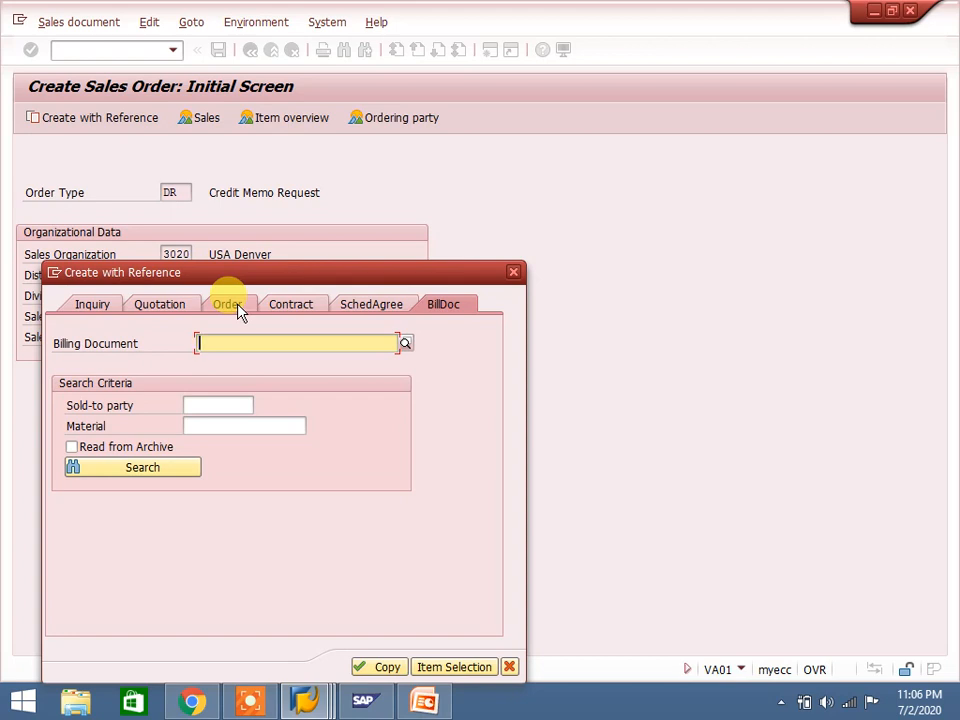
click(347, 345)
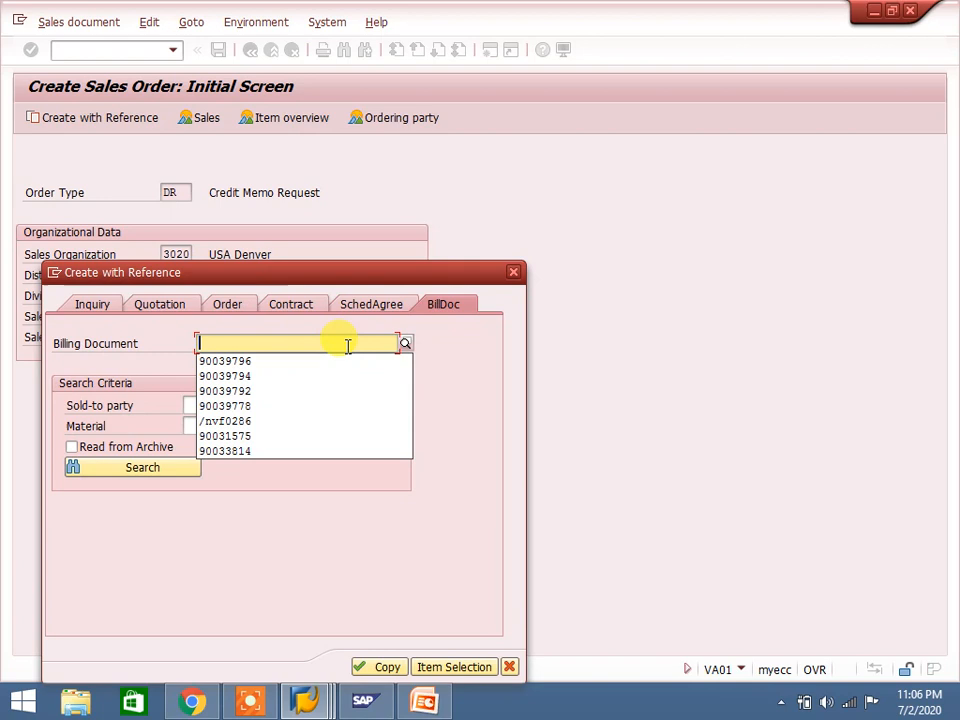
click(282, 364)
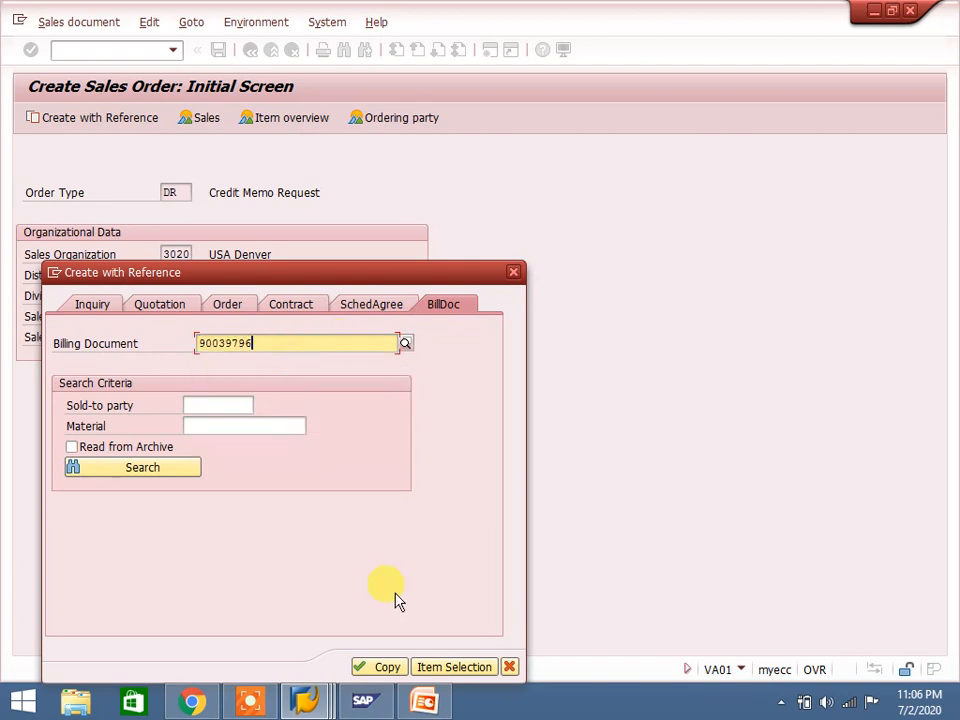
click(436, 667)
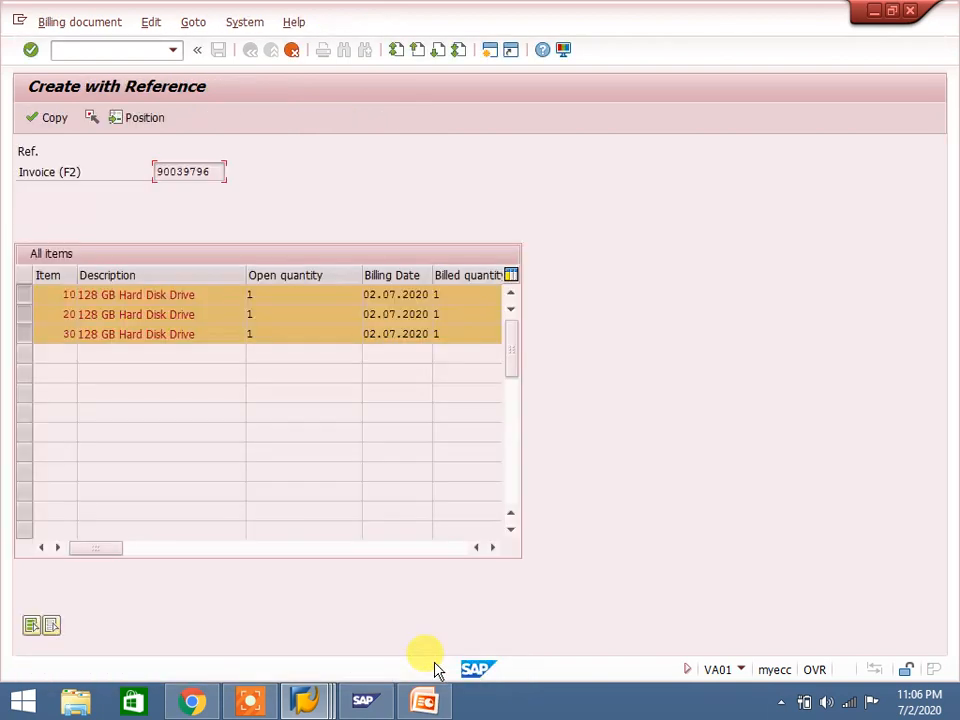
click(22, 294)
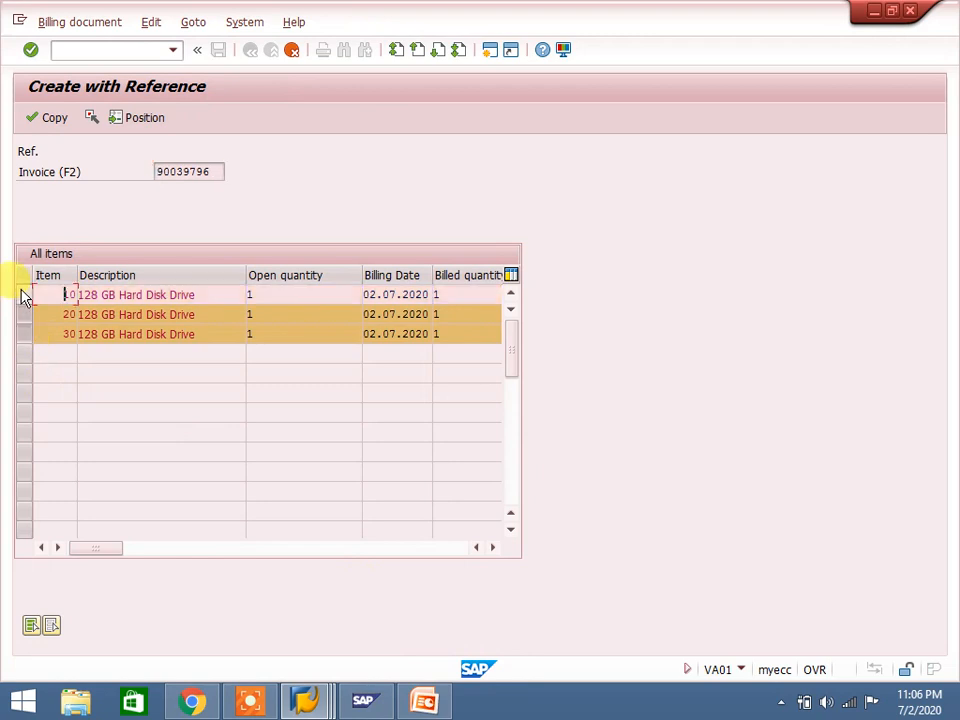
click(22, 314)
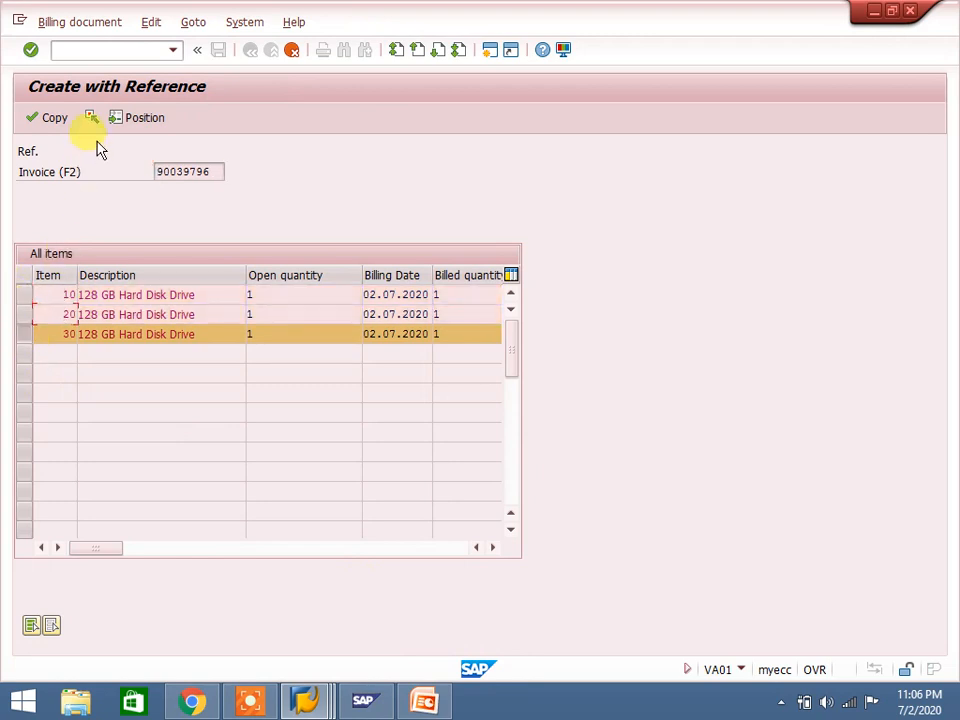
click(55, 120)
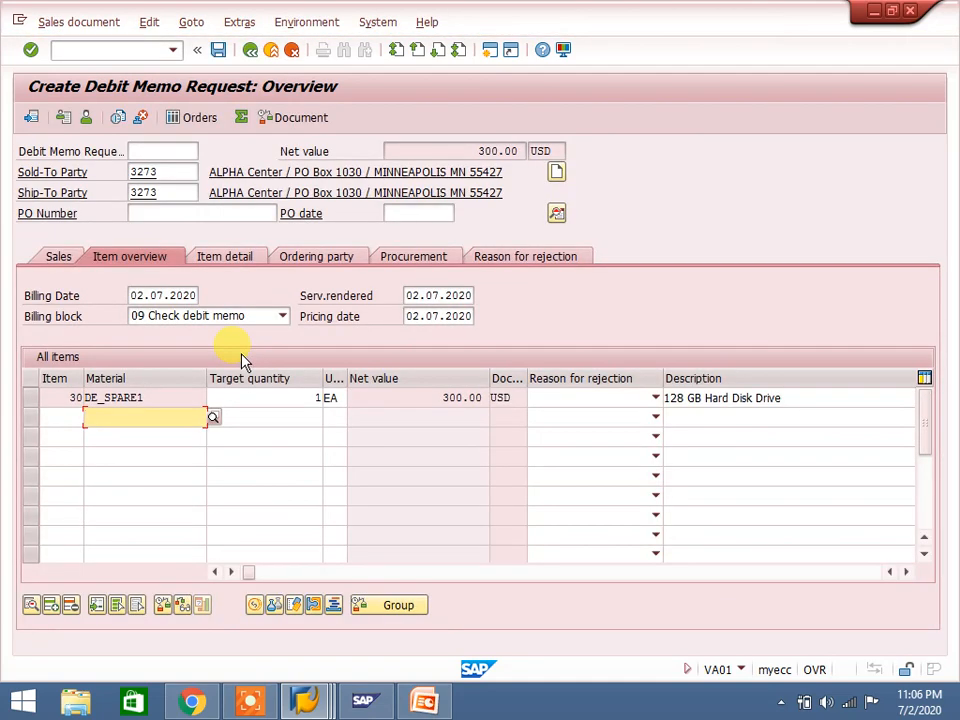
Set the order reason of the debit memo request to 008 Good service in its sales data
click(60, 257)
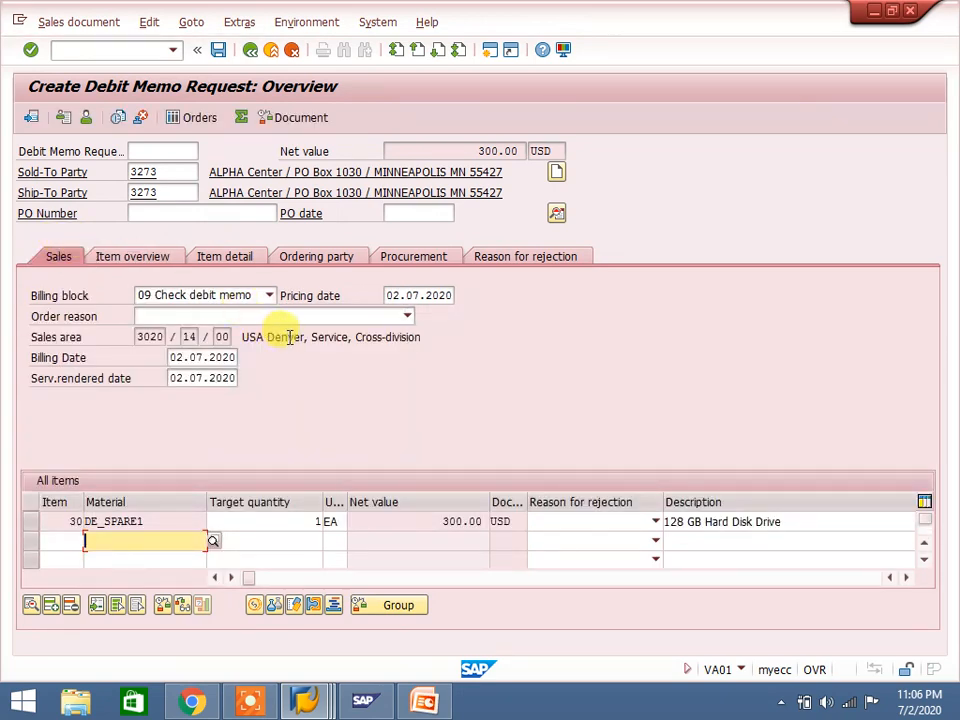
click(284, 318)
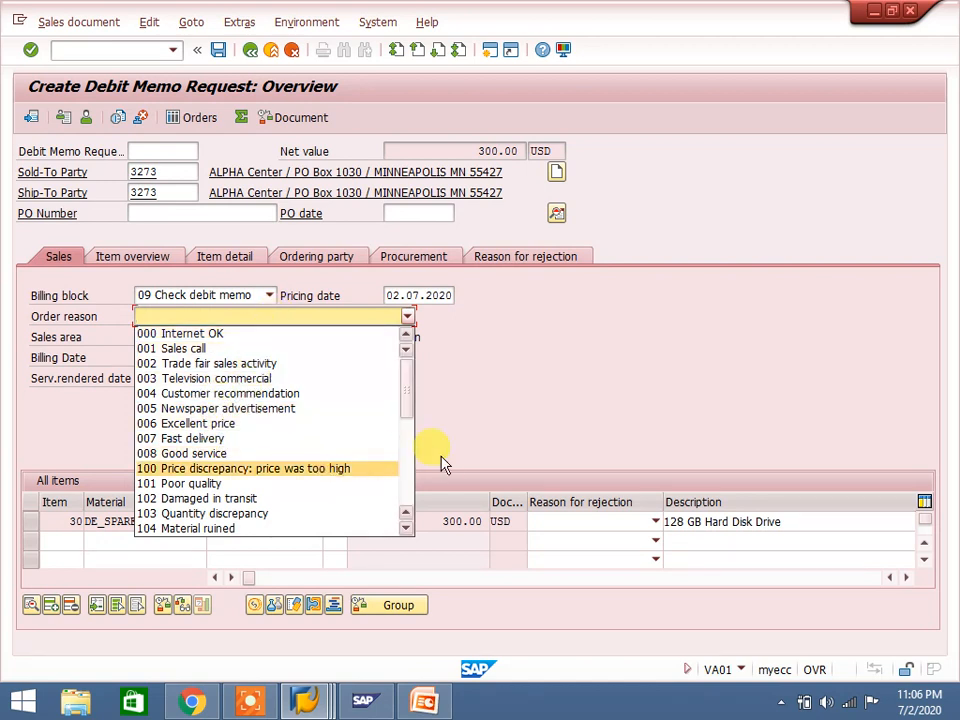
click(407, 500)
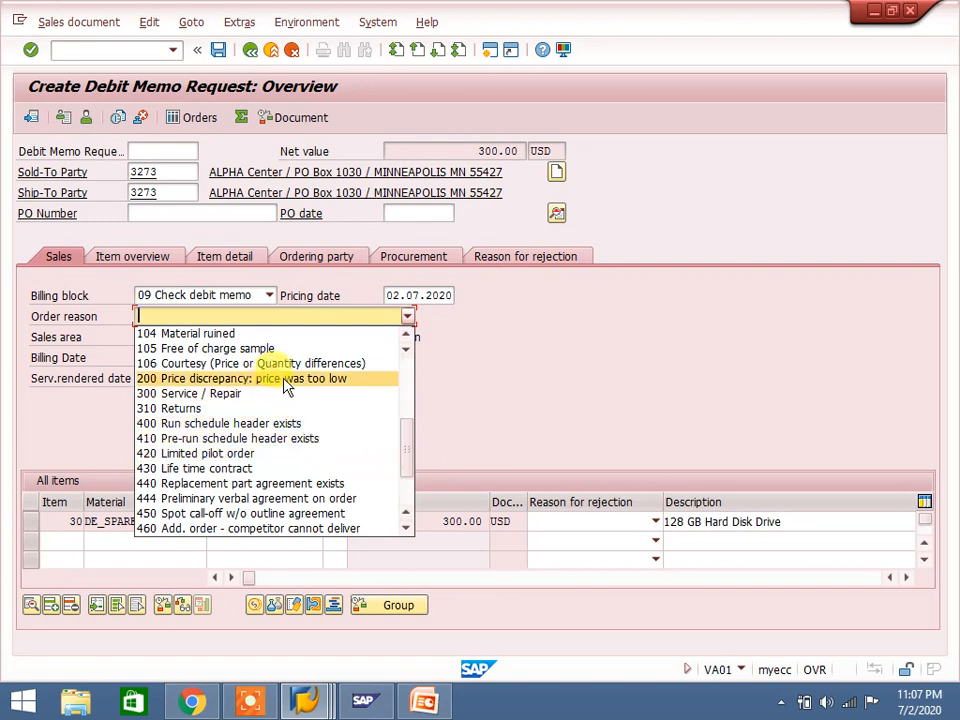
click(404, 500)
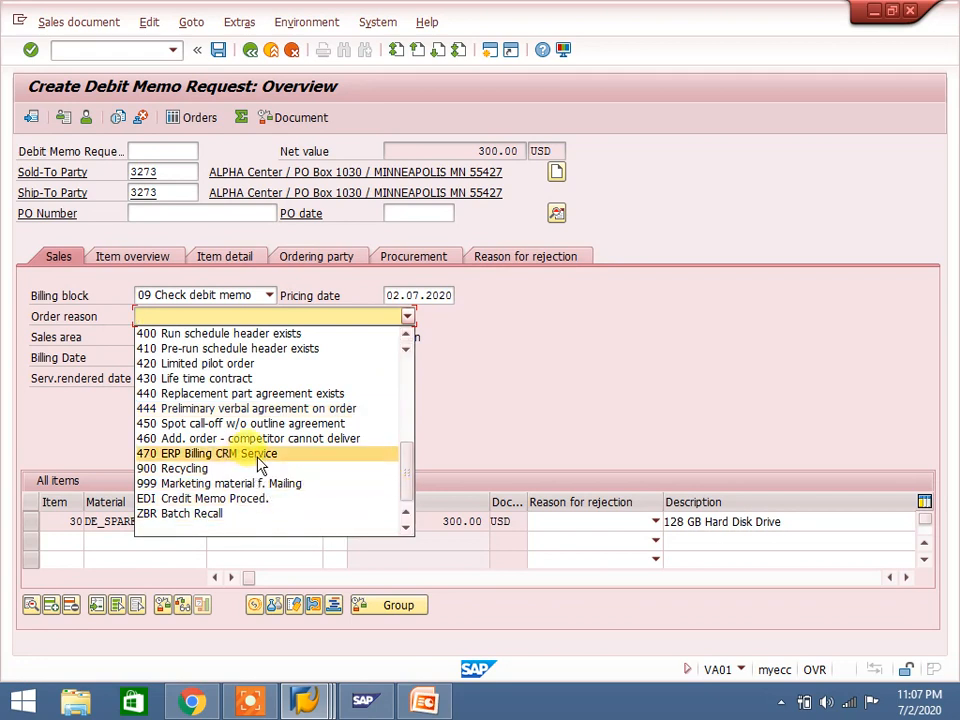
click(404, 379)
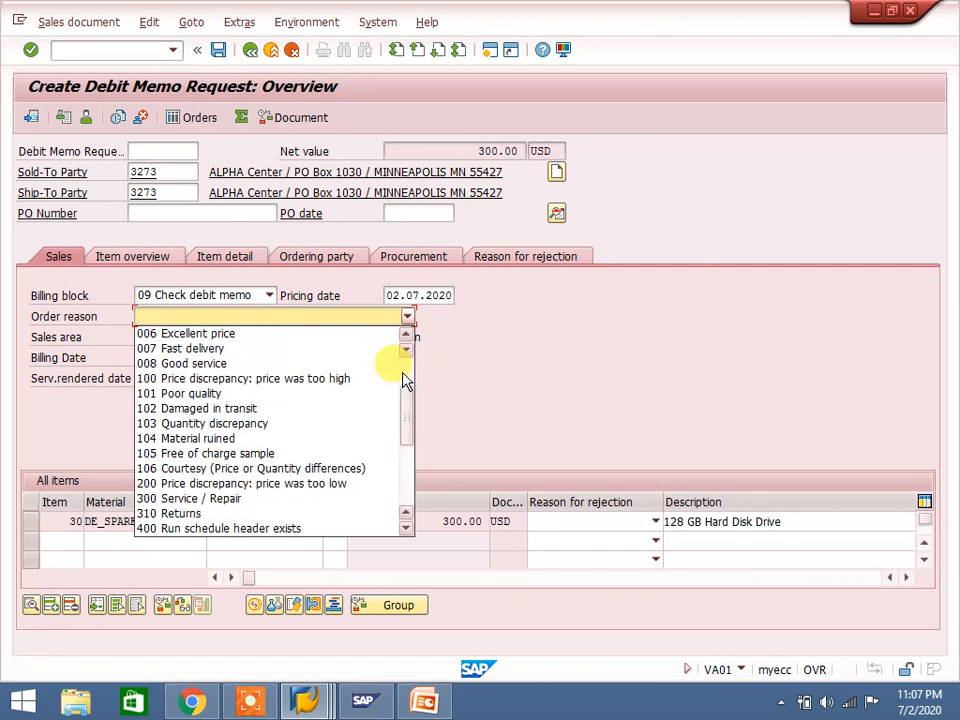
click(301, 366)
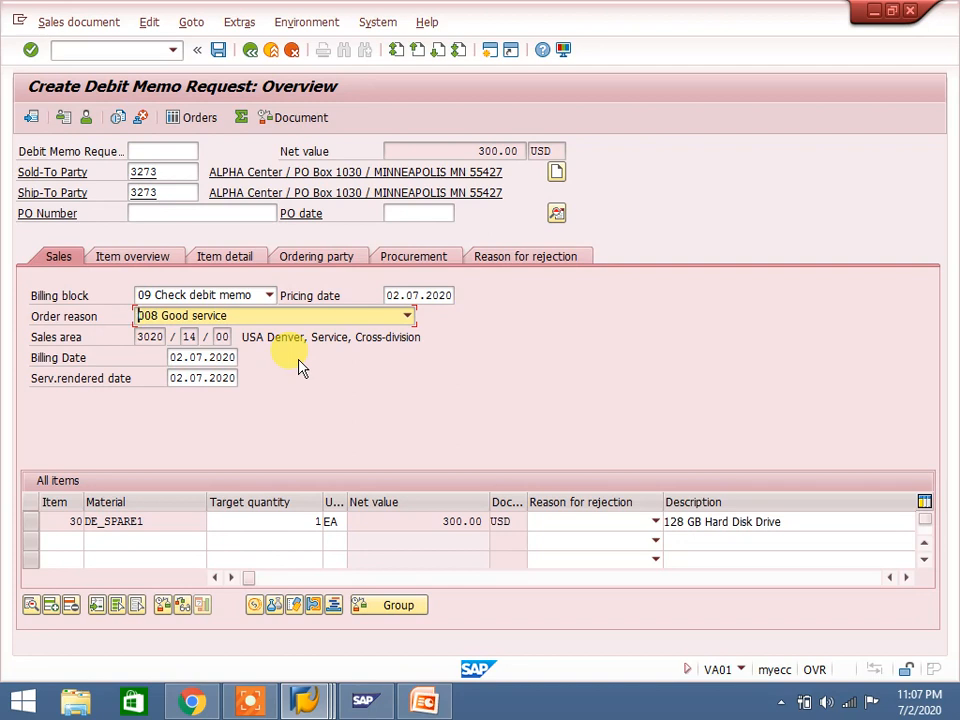
Set the target quantity of item 30 (DE_SPARE1) to 0.5 and save the debit memo request
click(300, 521)
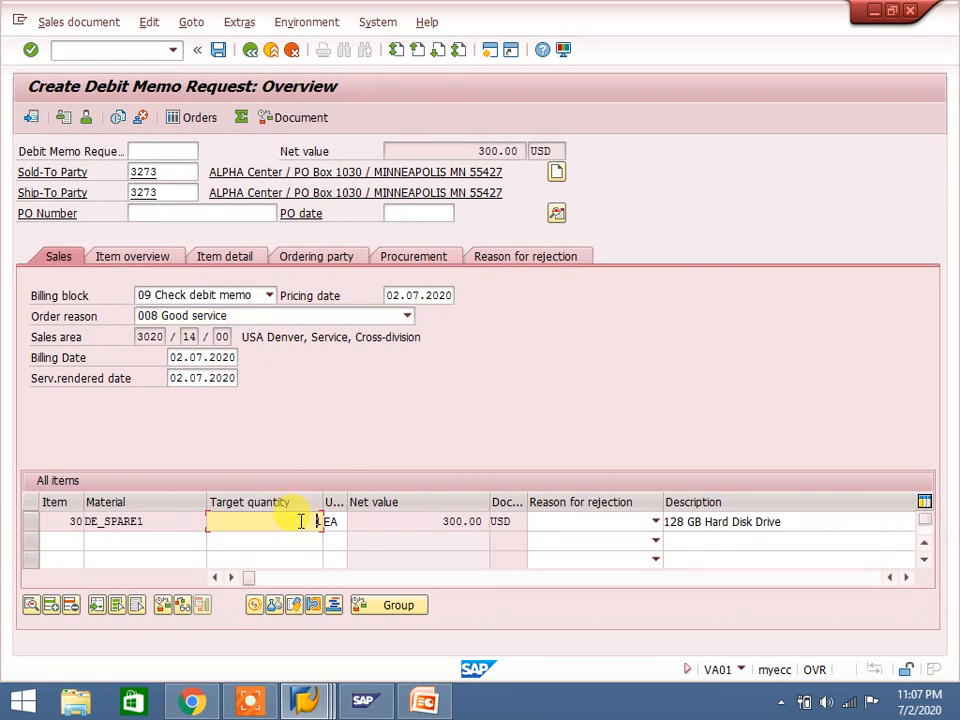
text(0.5)
key(Return)
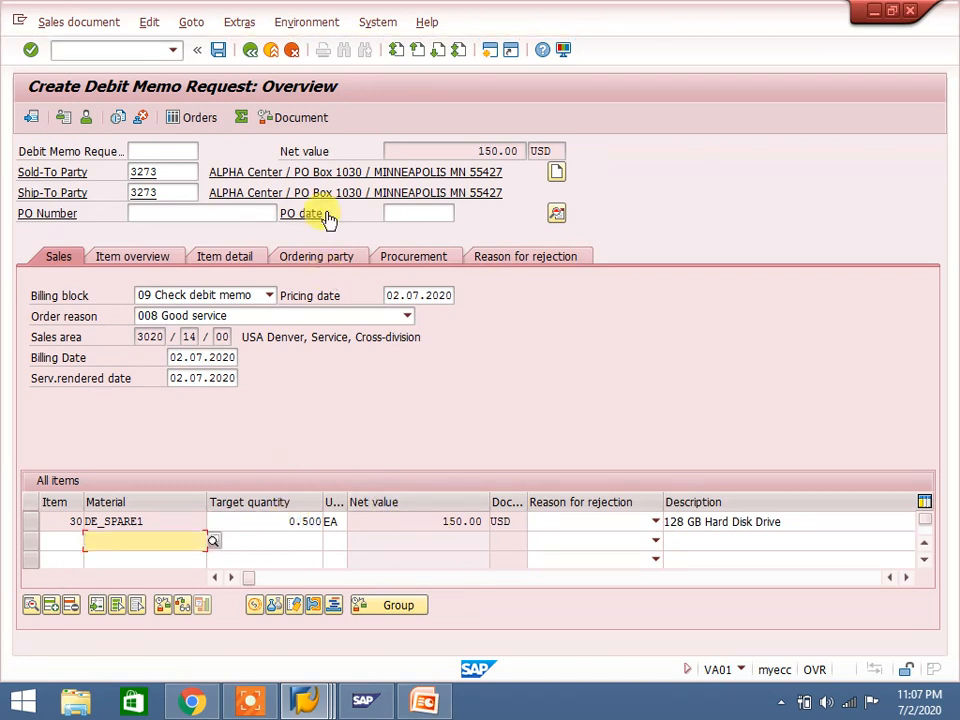
click(218, 50)
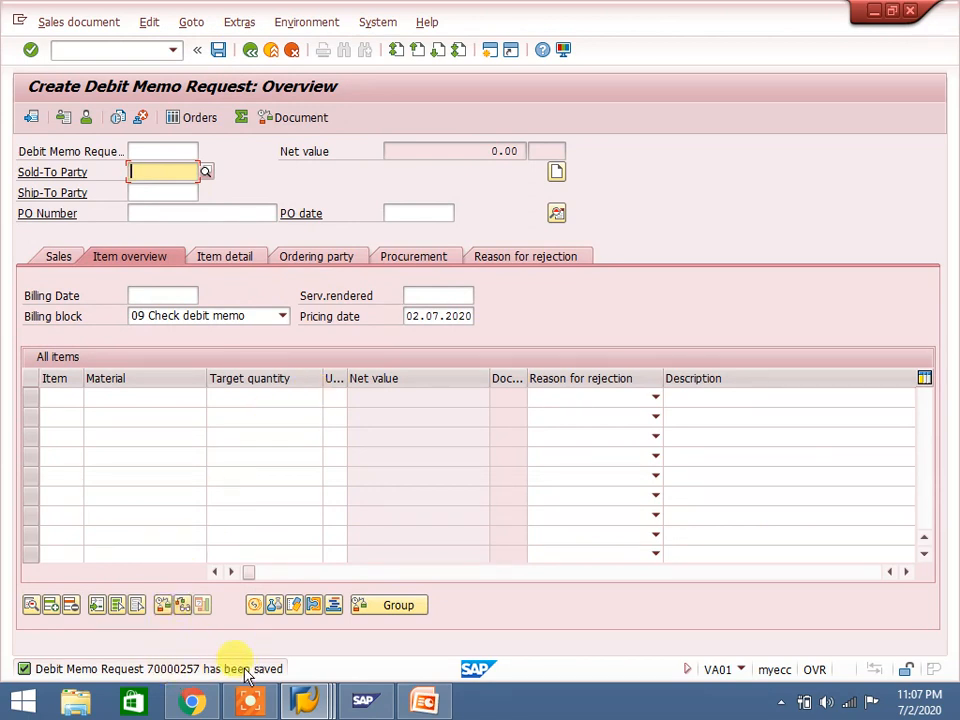
Open the saved debit memo request in change mode and clear its billing block
click(106, 26)
click(98, 68)
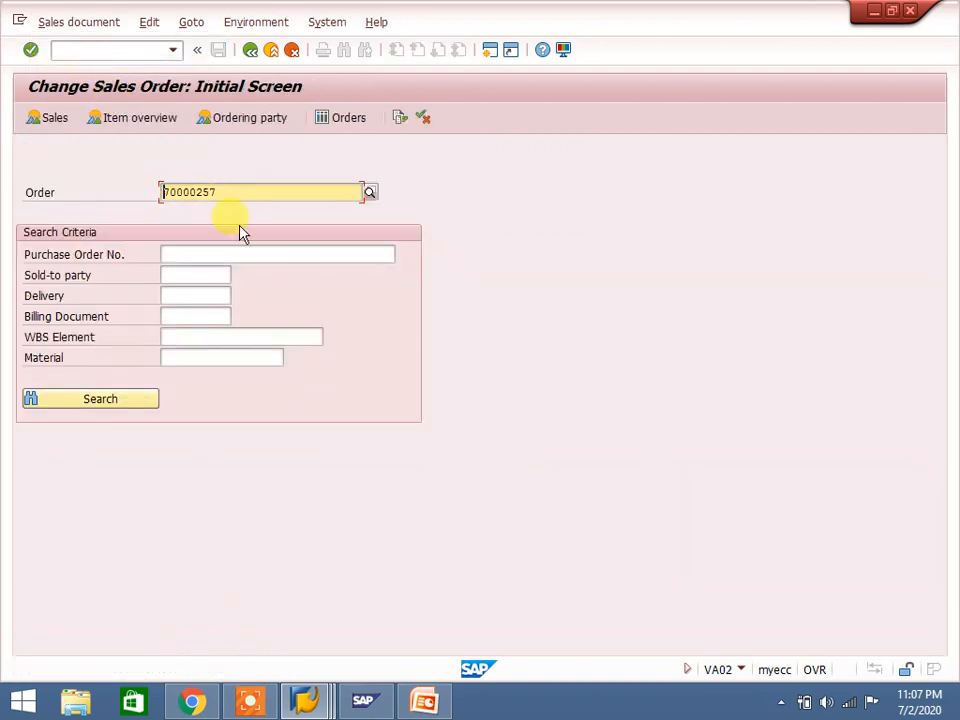
key(Return)
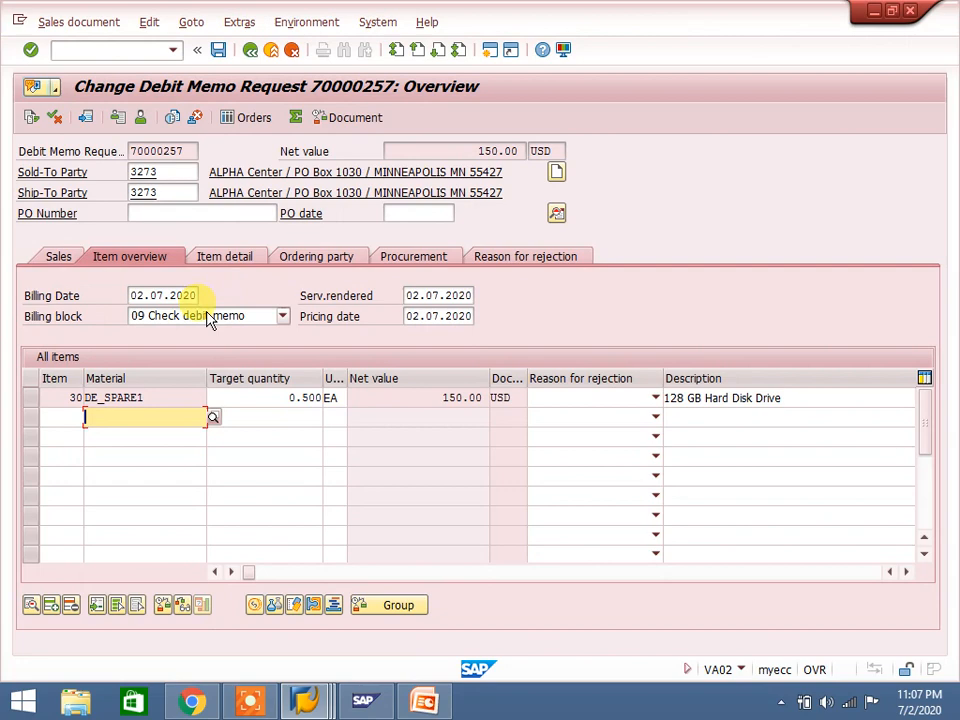
click(201, 316)
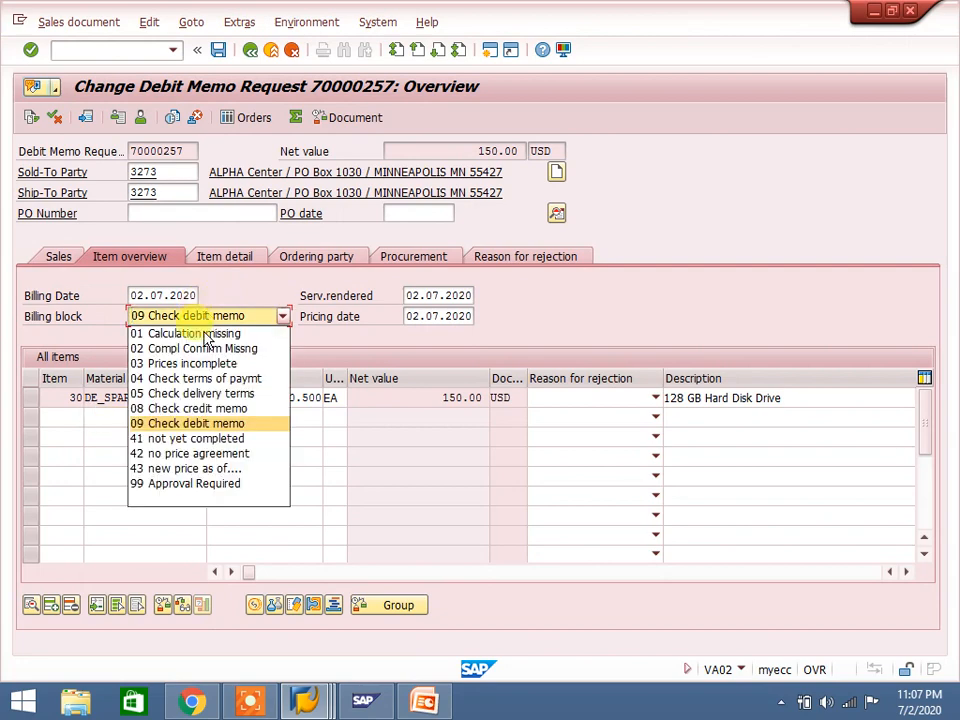
click(174, 496)
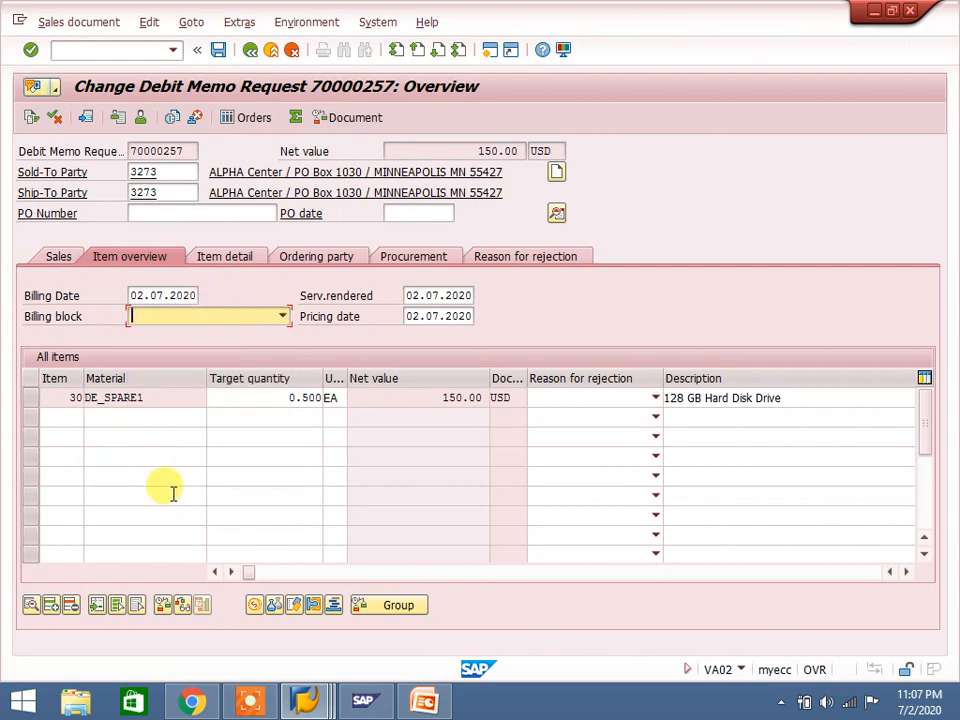
Bill the debit memo request as an L2 debit memo and save the billing document
click(101, 26)
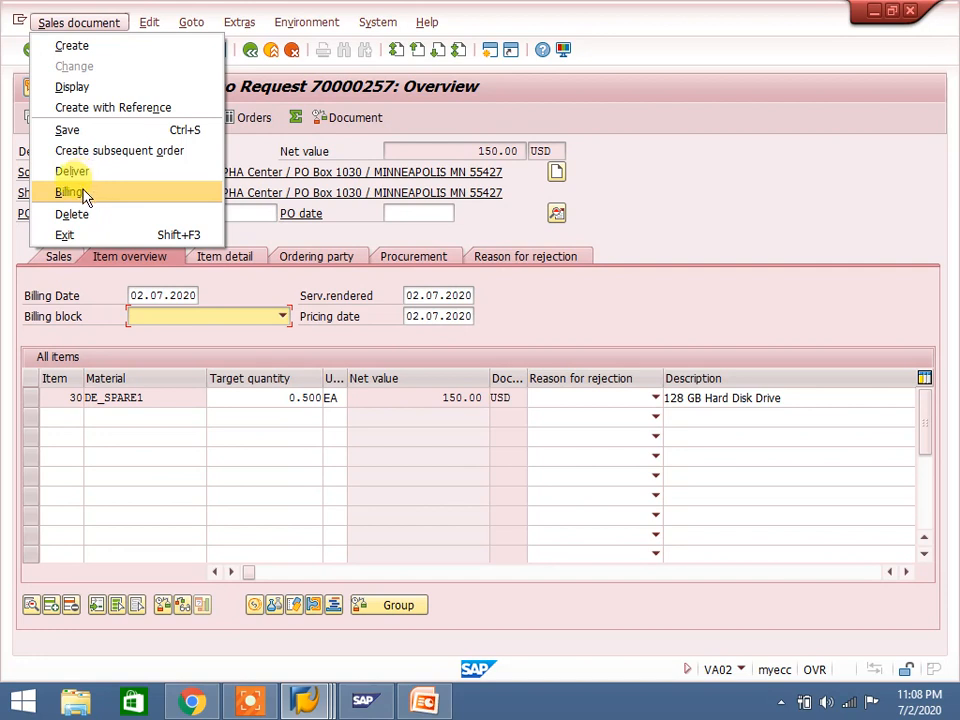
click(686, 195)
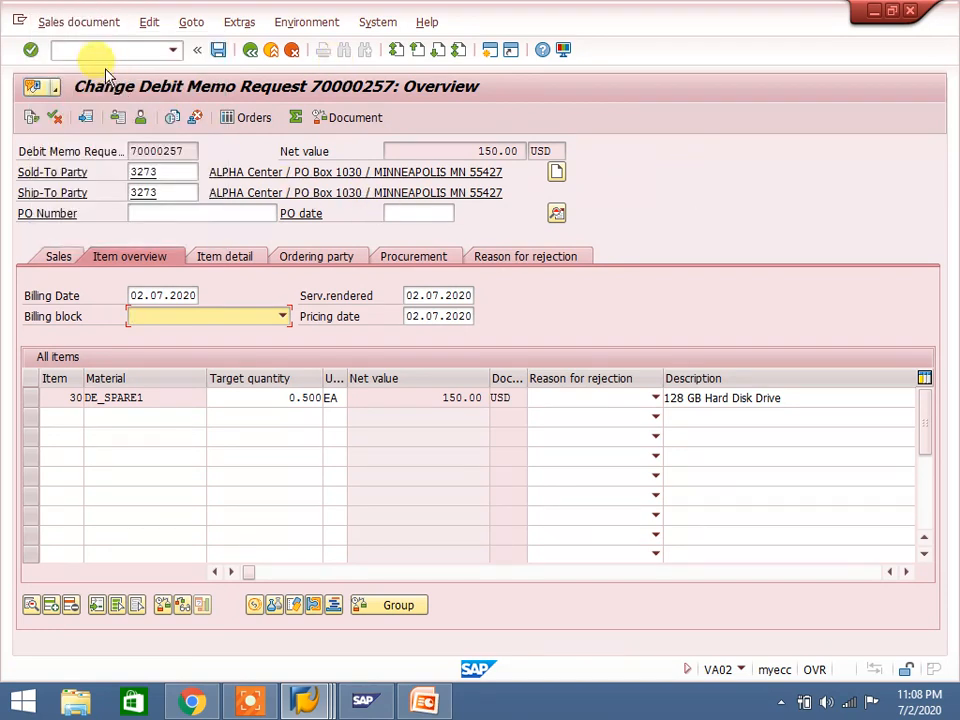
click(77, 21)
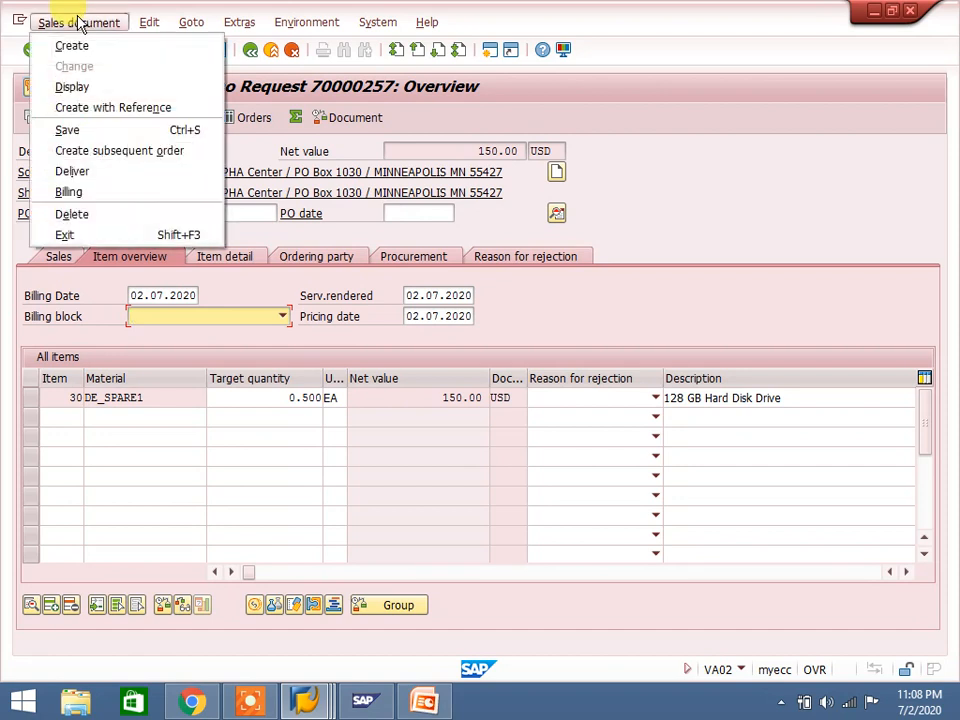
click(77, 193)
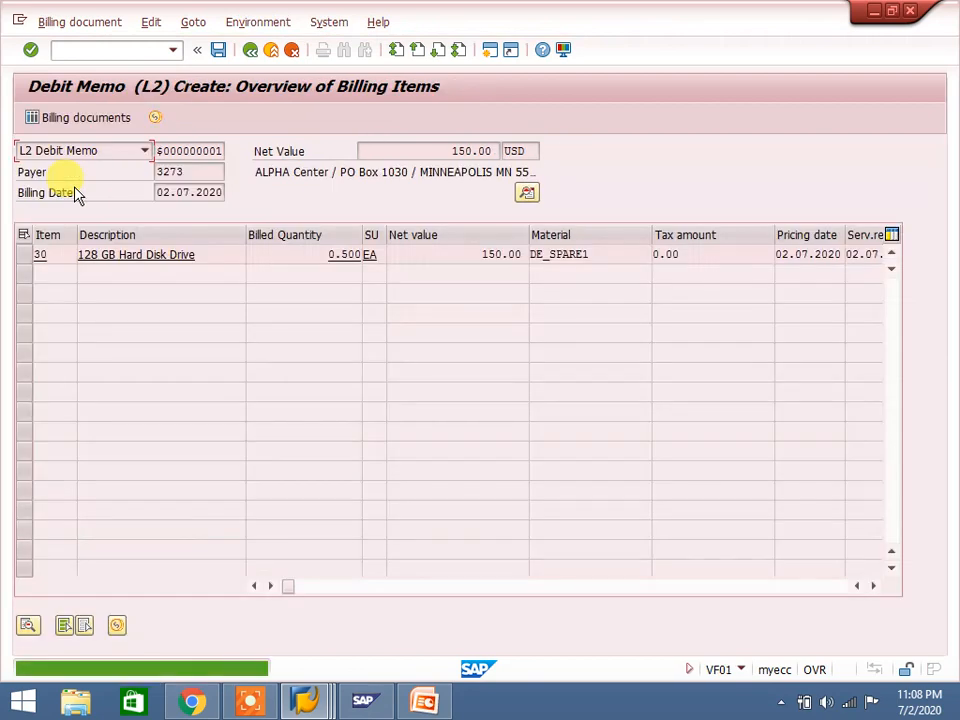
click(217, 50)
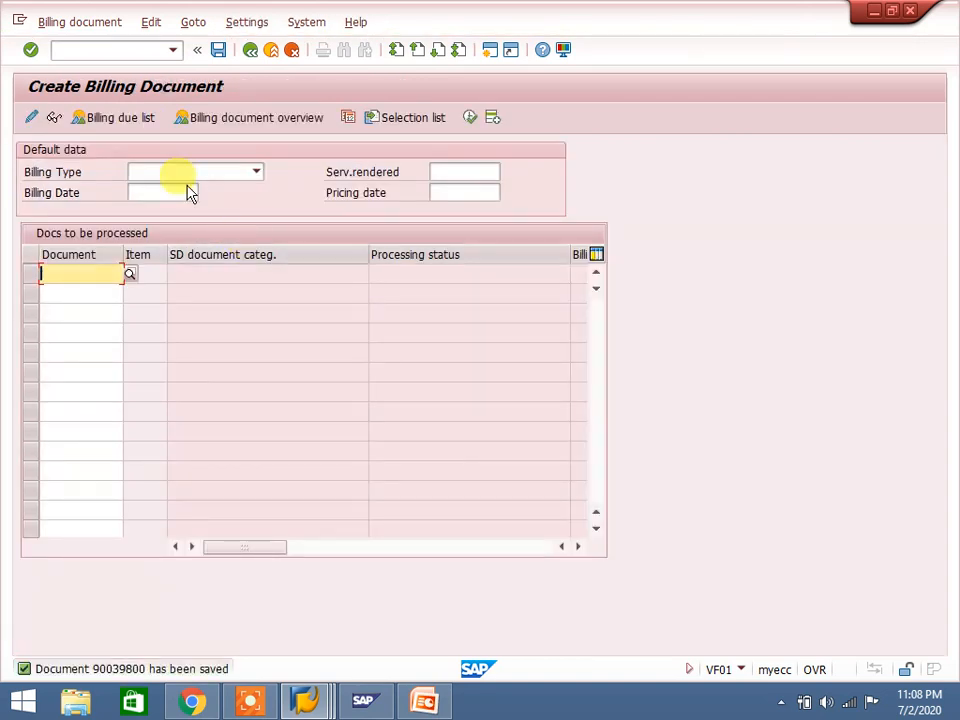
Open the saved debit memo in change mode and display its accounting document from the list of documents in accounting
click(72, 22)
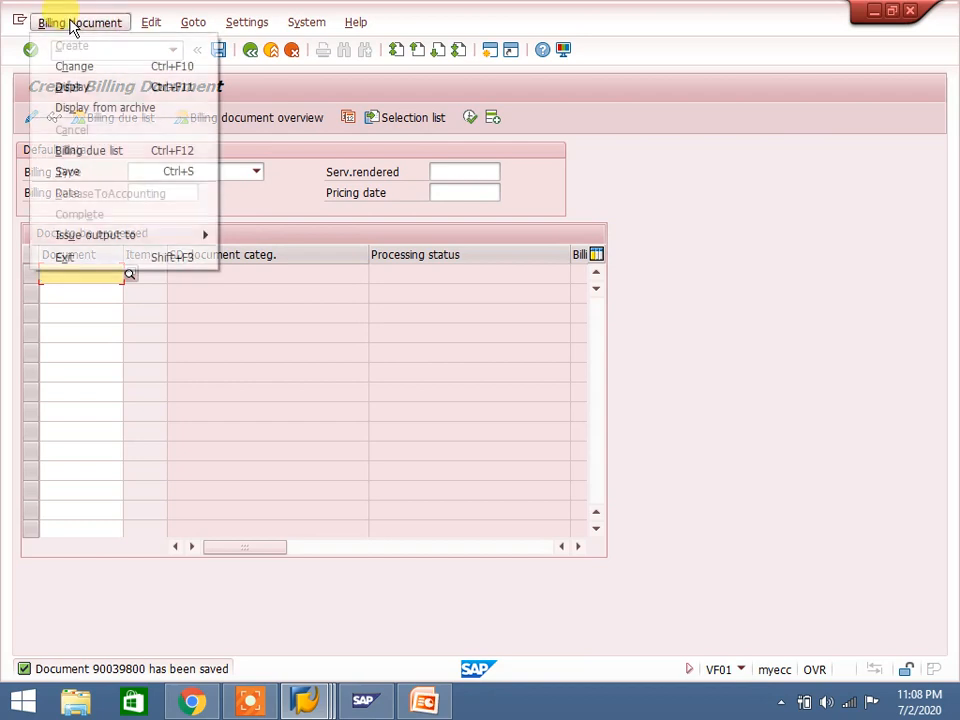
click(72, 66)
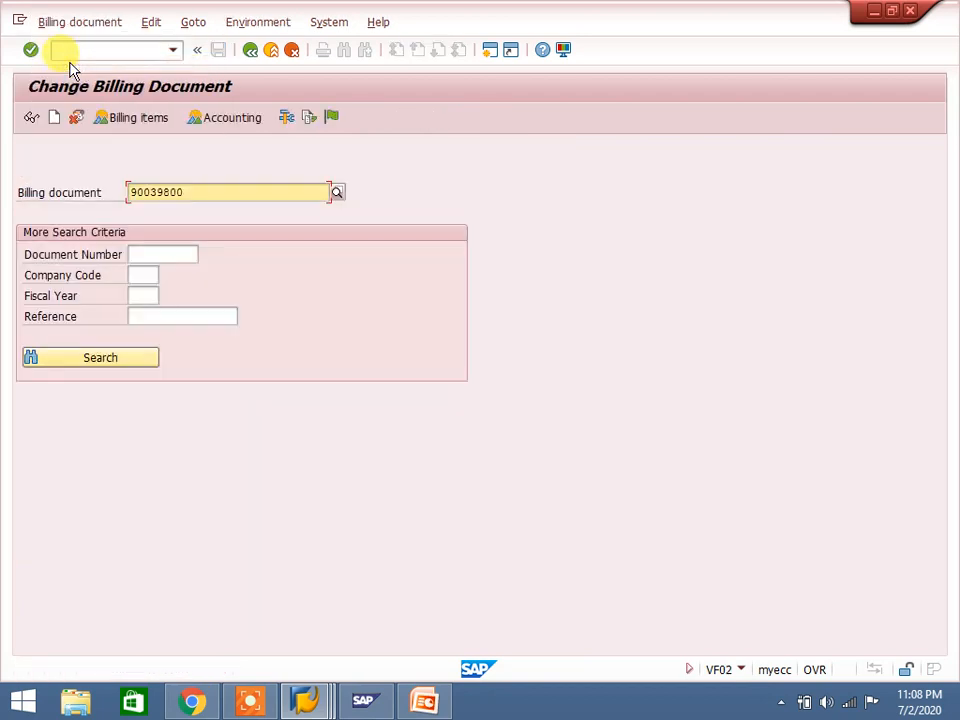
click(232, 120)
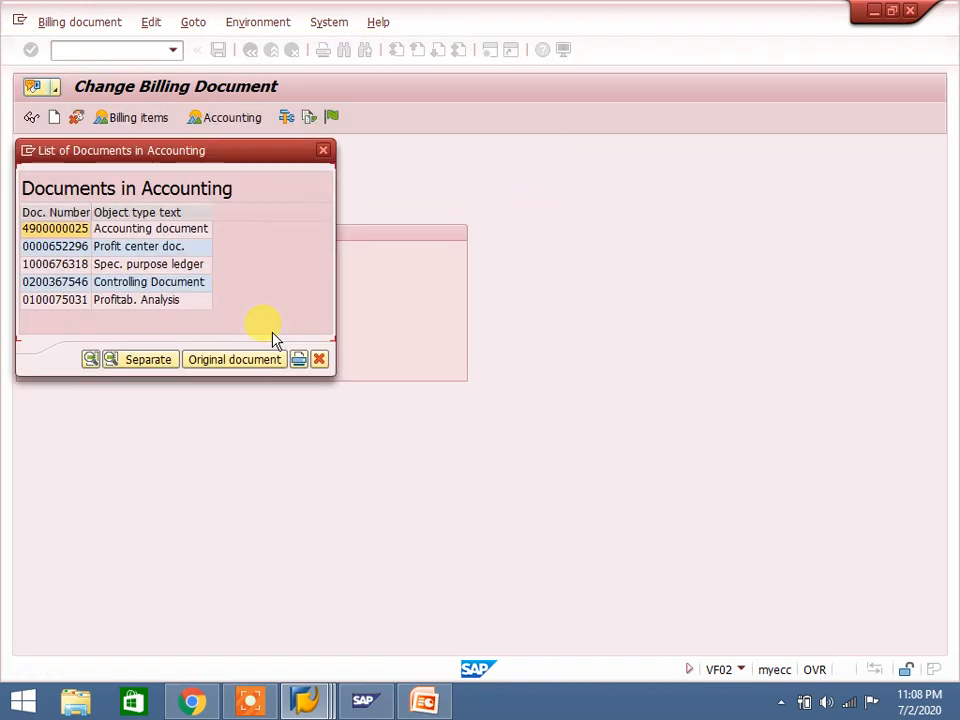
click(158, 230)
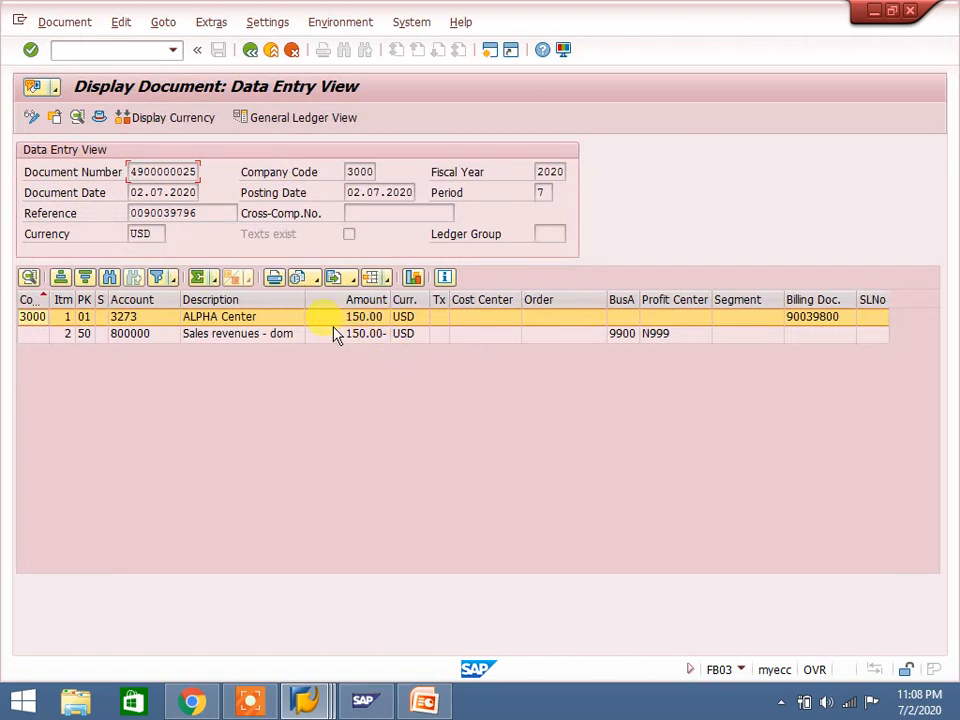
Examine the line item amounts, billing document, document number and reference of the debit memo's accounting document, and return to the billing document
click(377, 319)
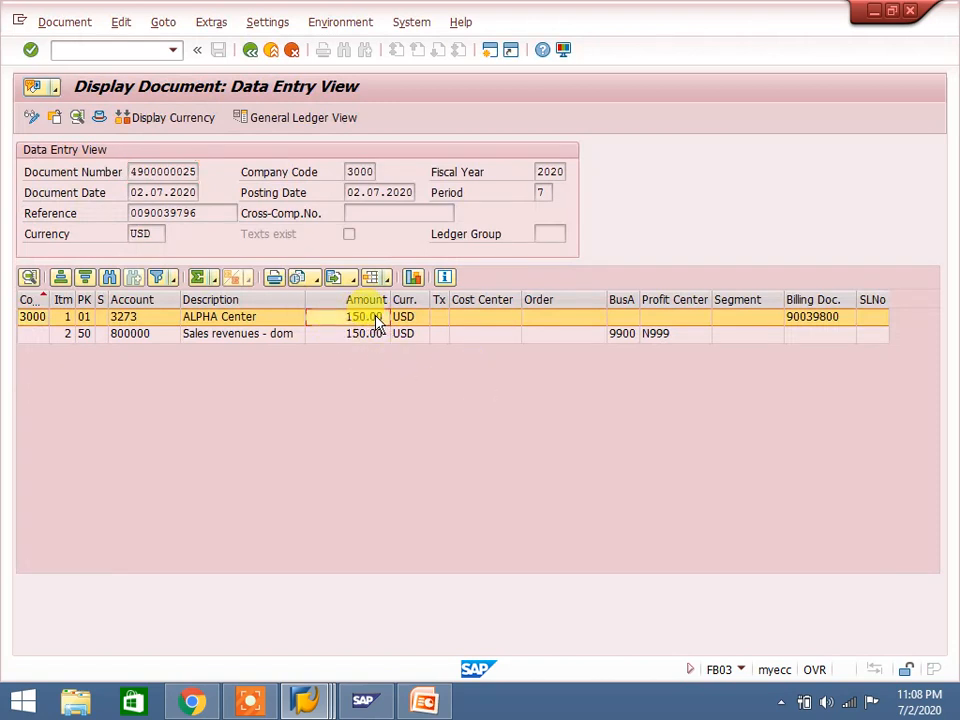
click(377, 338)
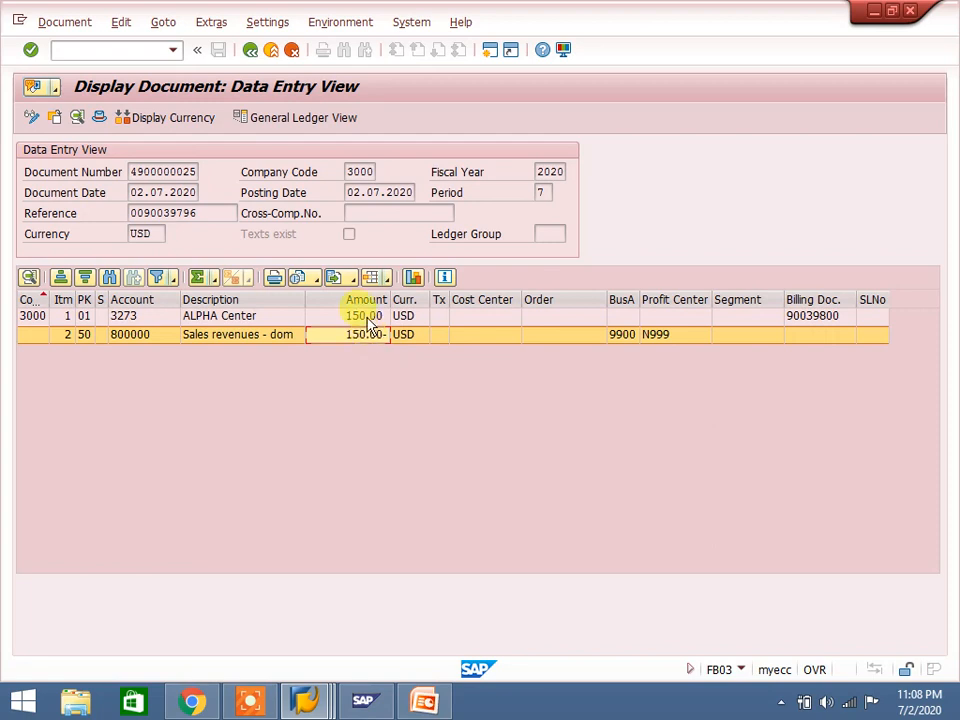
click(368, 318)
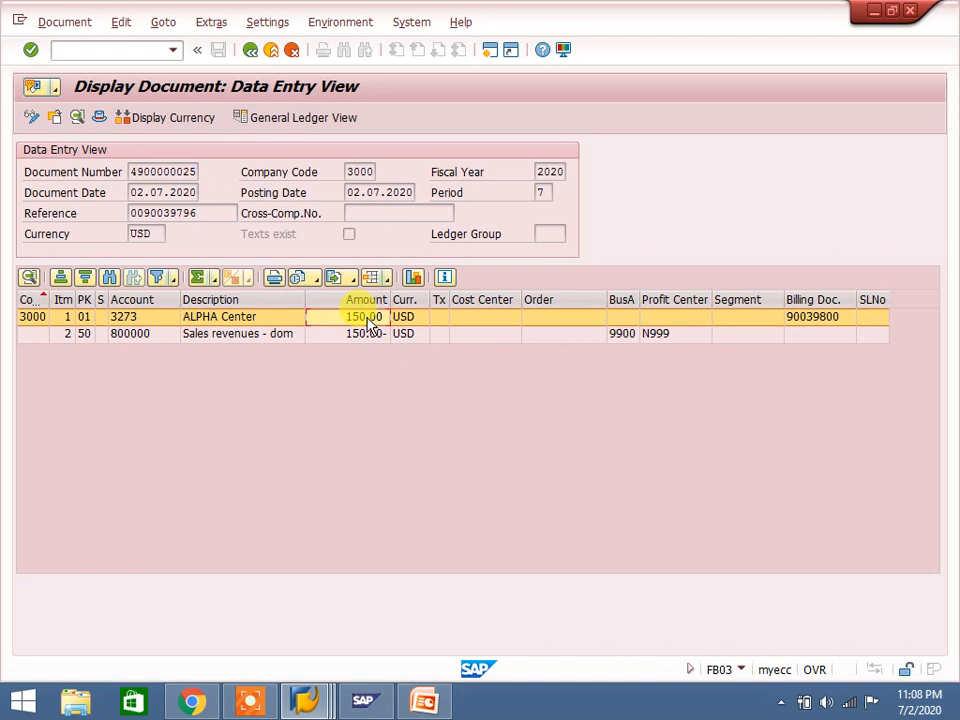
click(801, 320)
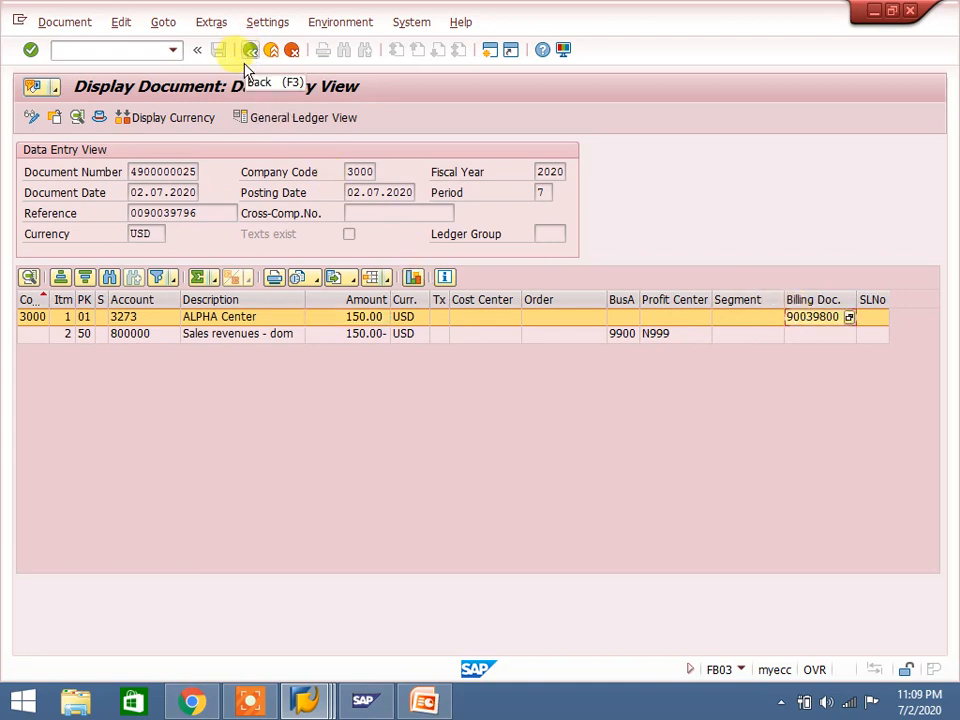
click(150, 172)
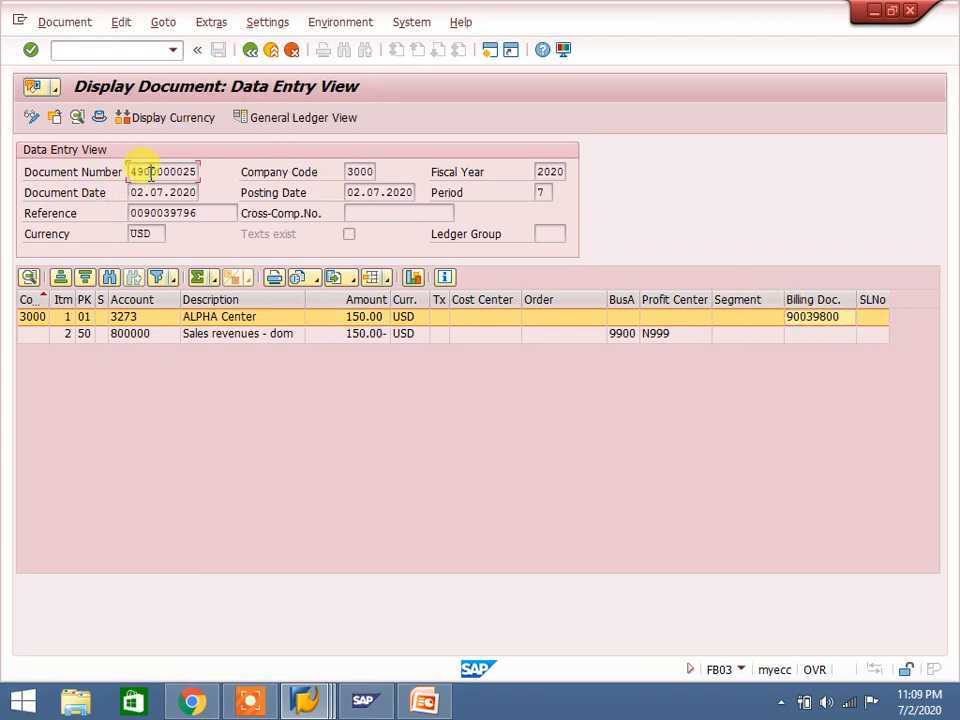
click(197, 213)
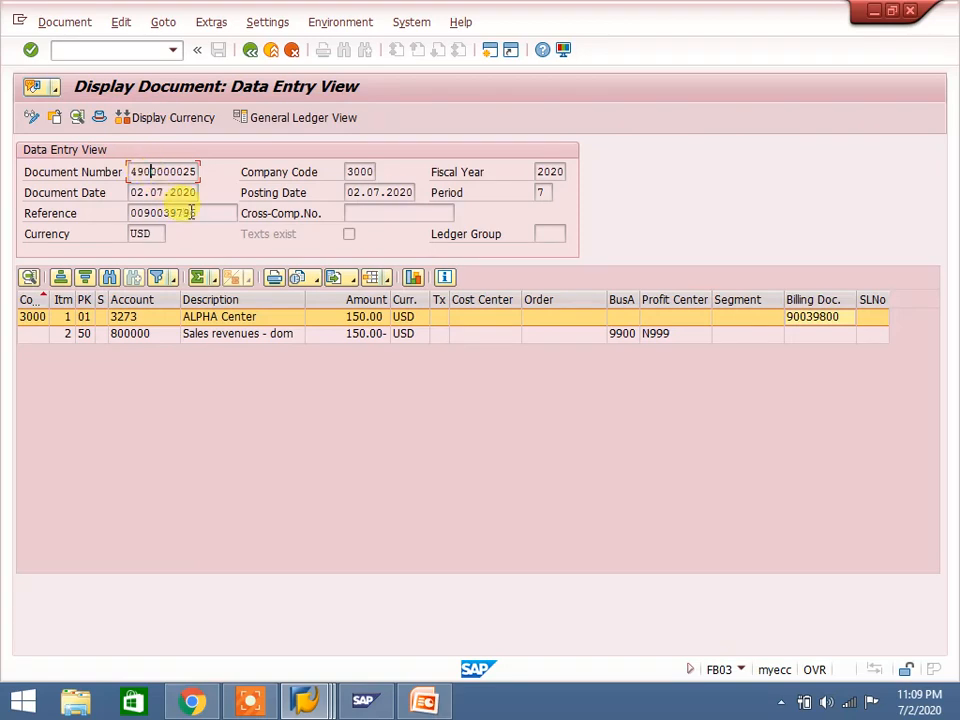
click(250, 49)
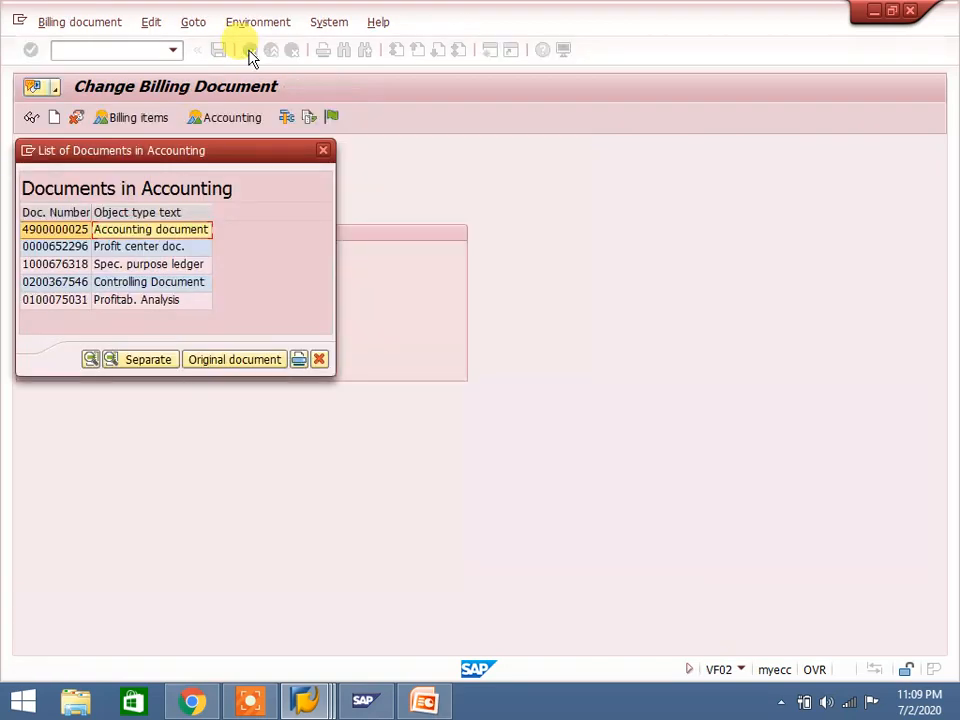
click(321, 152)
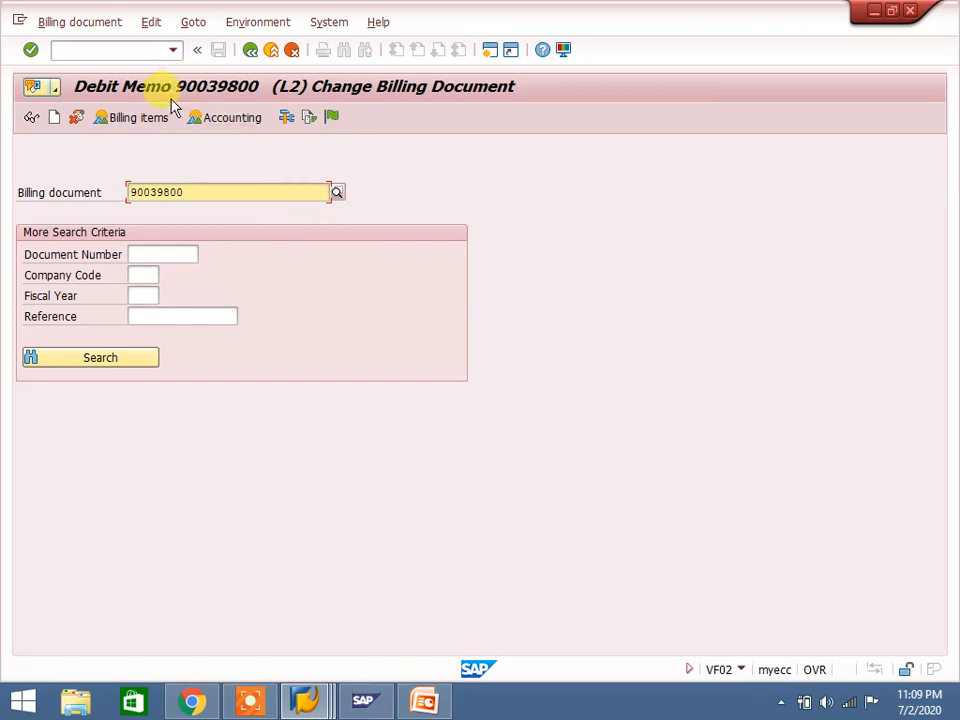
Start transaction VOV8 and open the details of sales document type CR, Credit Memo Request
click(108, 49)
text(/nvov)
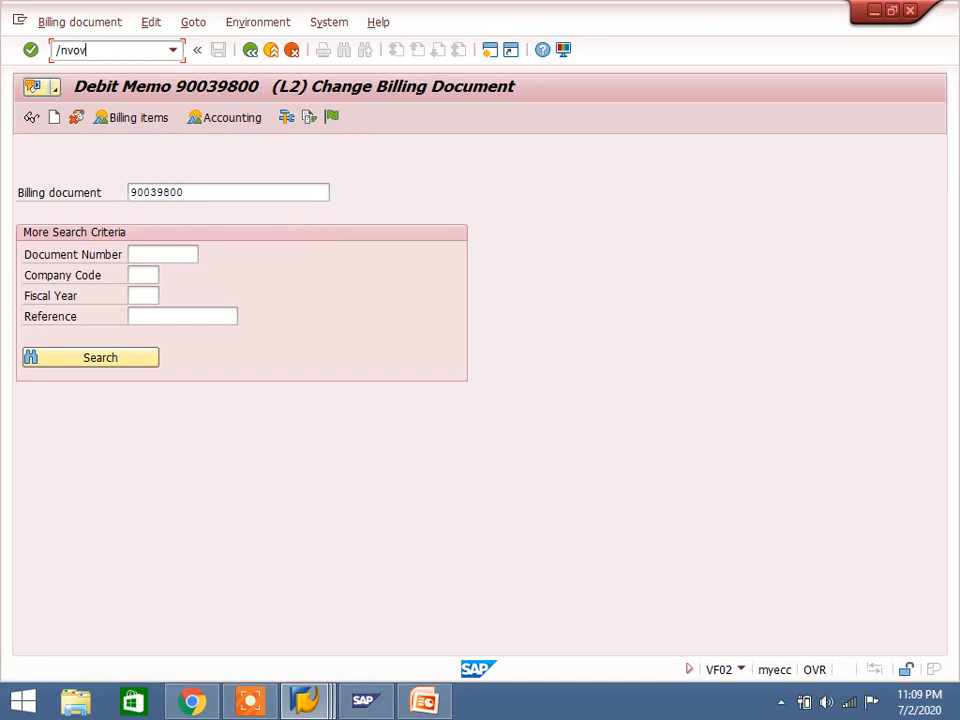
text(8)
key(Return)
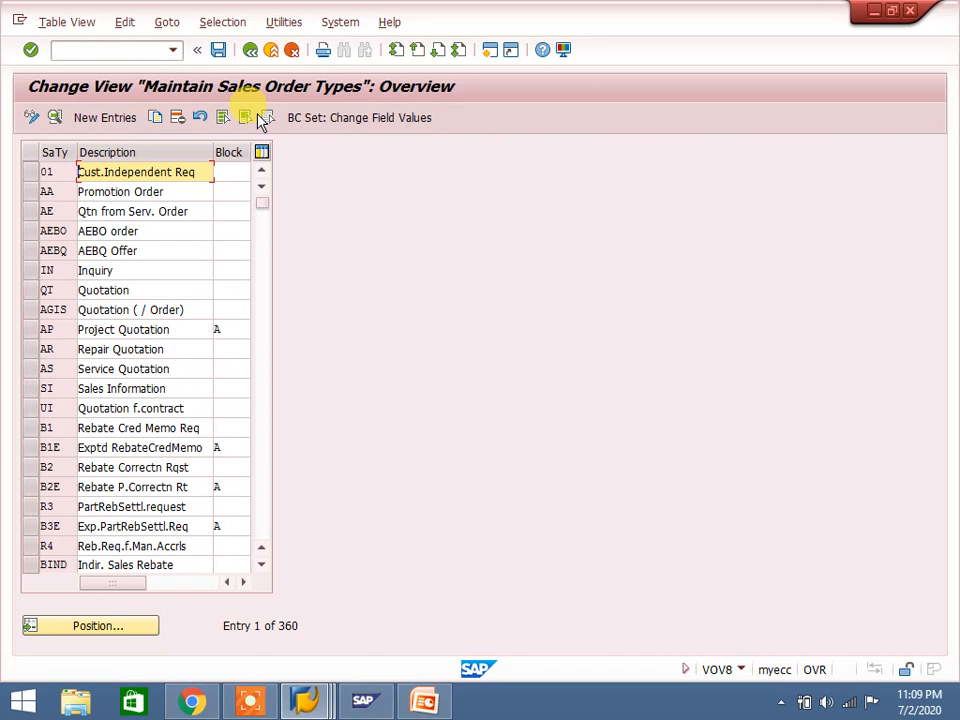
click(120, 626)
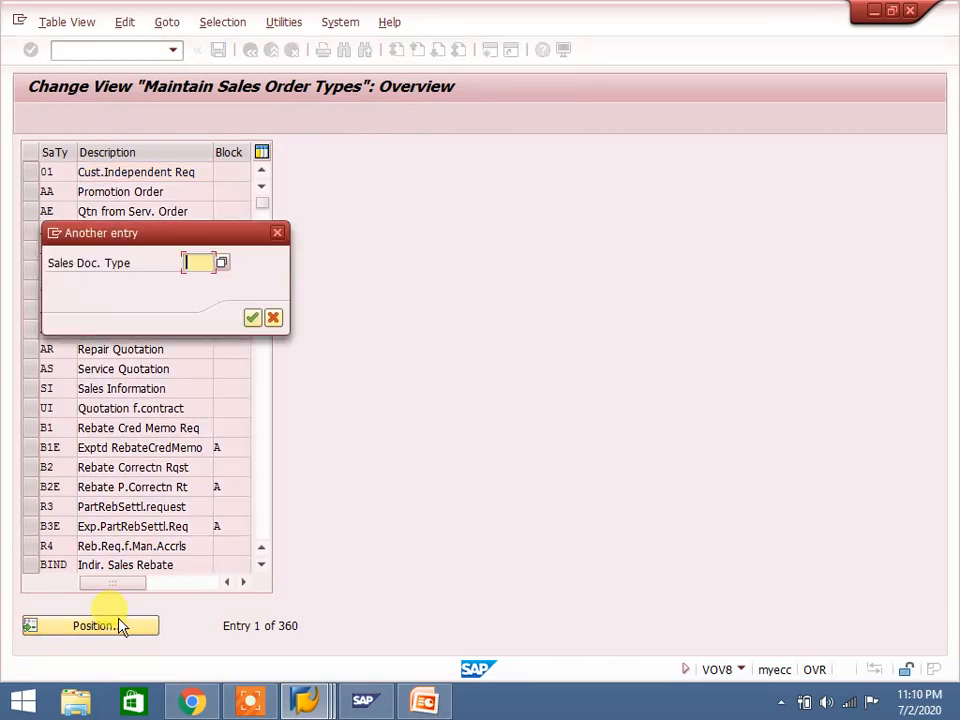
text(cr)
key(Return)
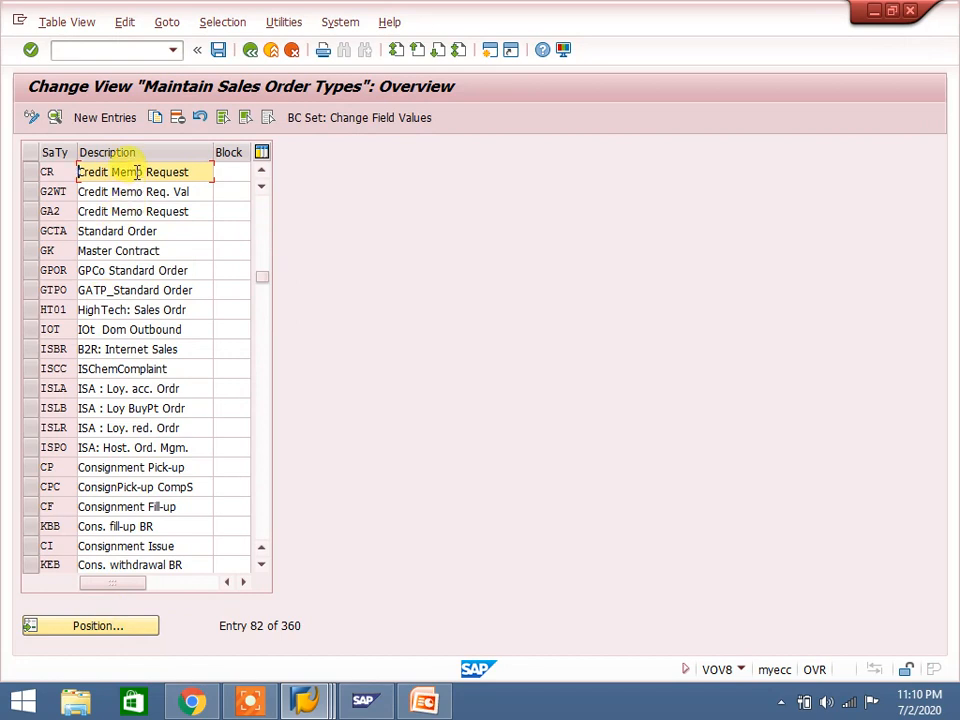
double_click(137, 178)
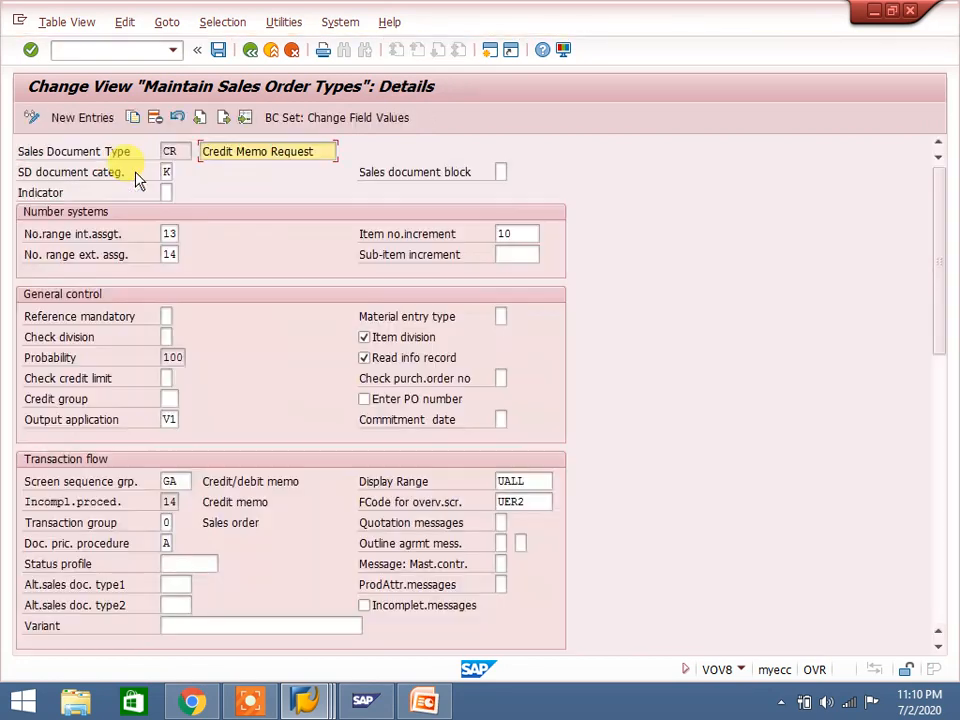
Look up the possible SD document categories for the credit memo request type and check its screen sequence group
click(167, 172)
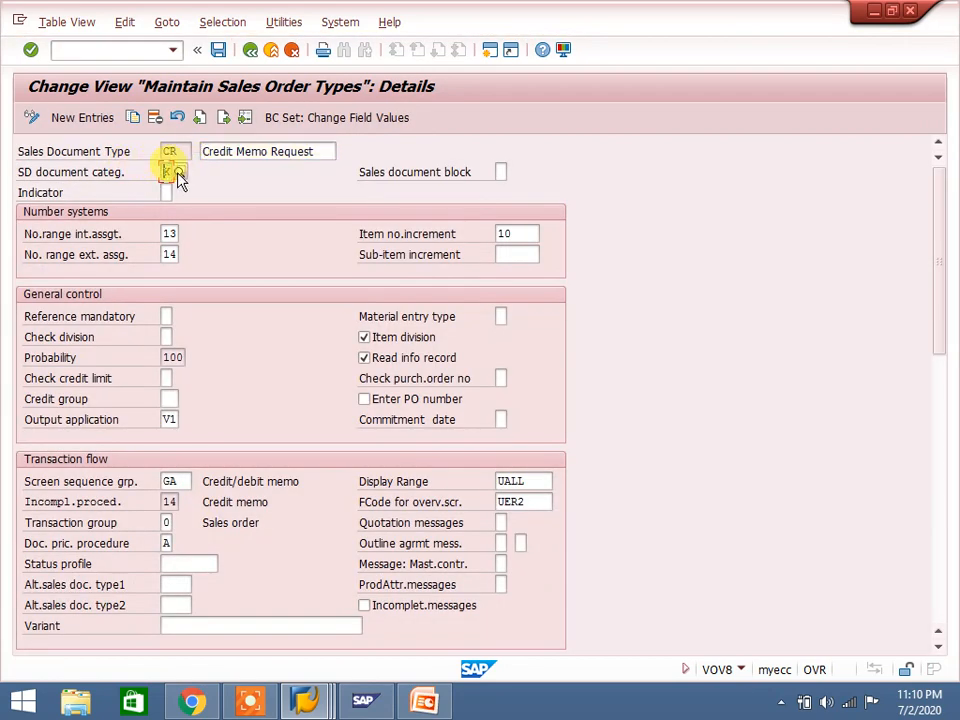
click(180, 172)
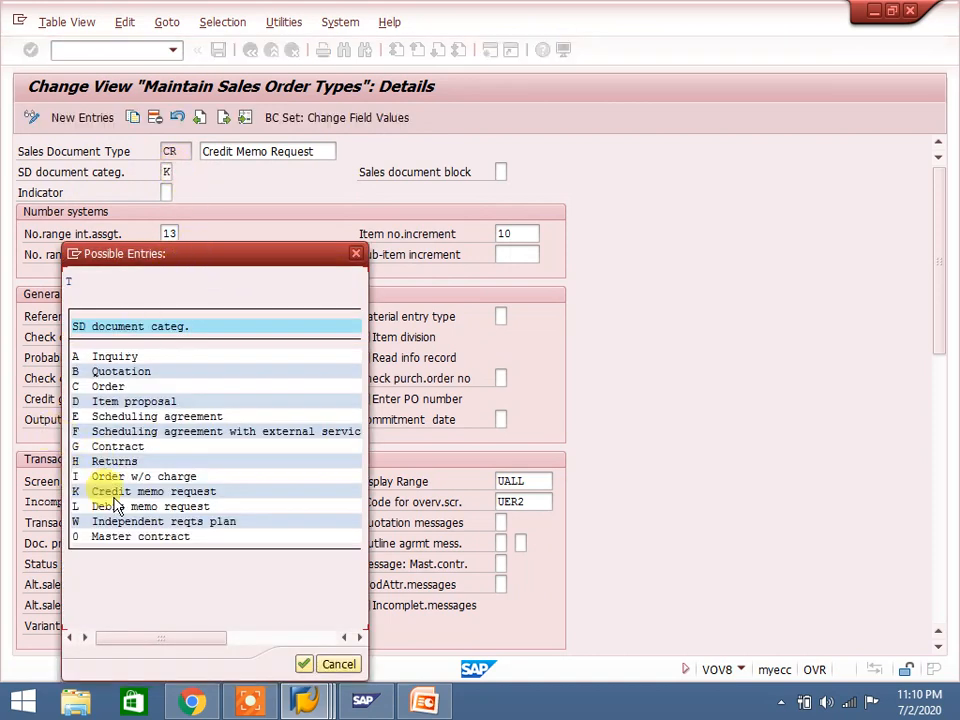
click(355, 253)
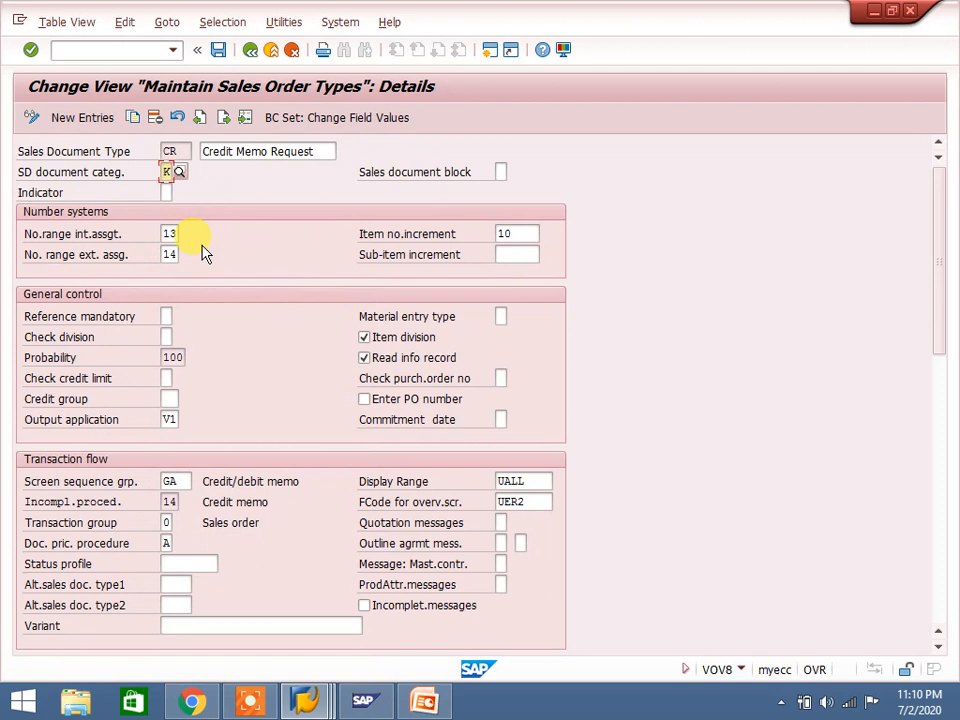
click(184, 481)
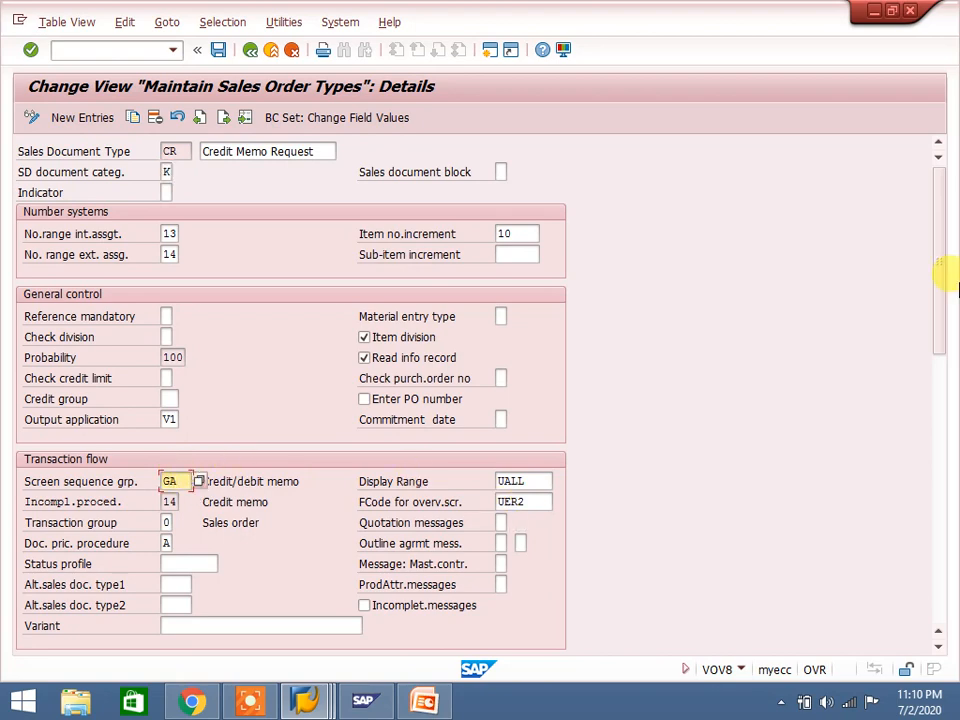
Examine the order-related billing type and billing block in the billing settings of sales document type CR
drag(936, 268, 844, 465)
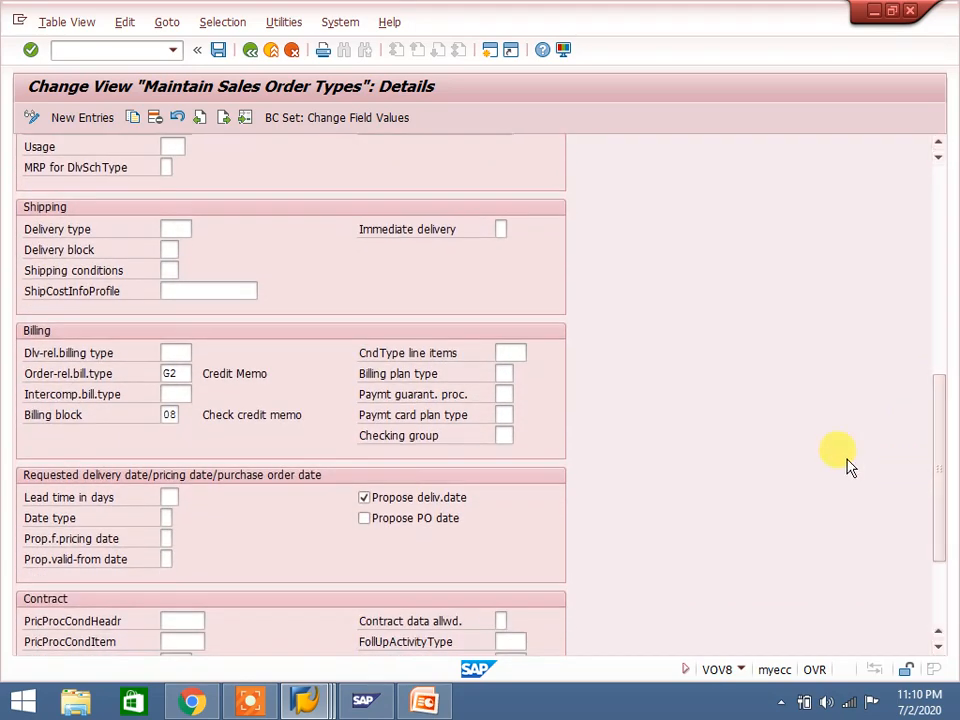
click(189, 375)
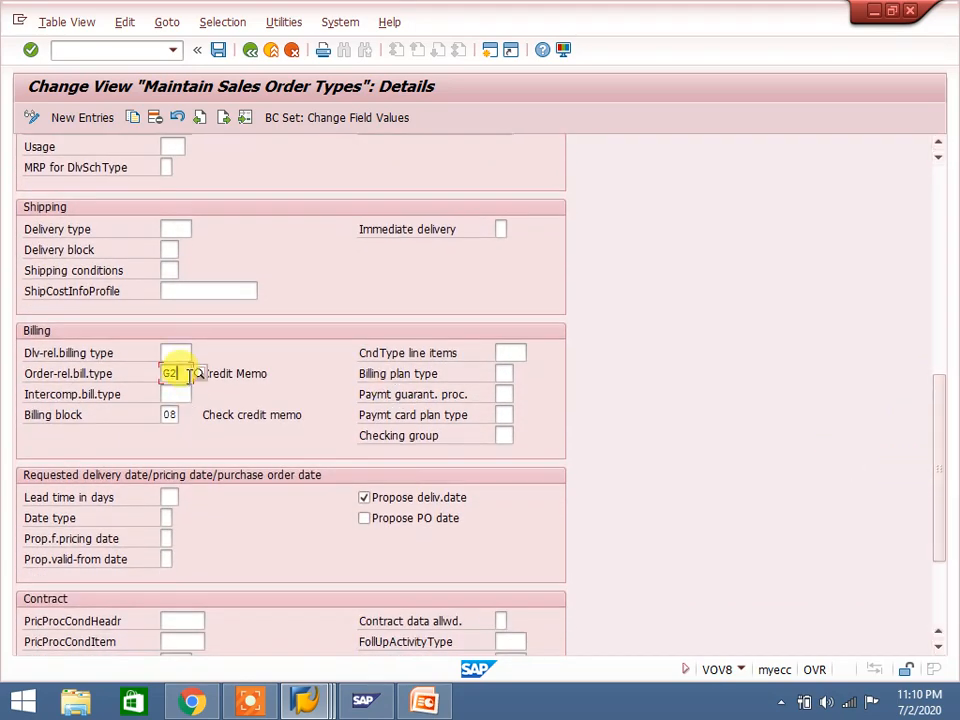
click(253, 369)
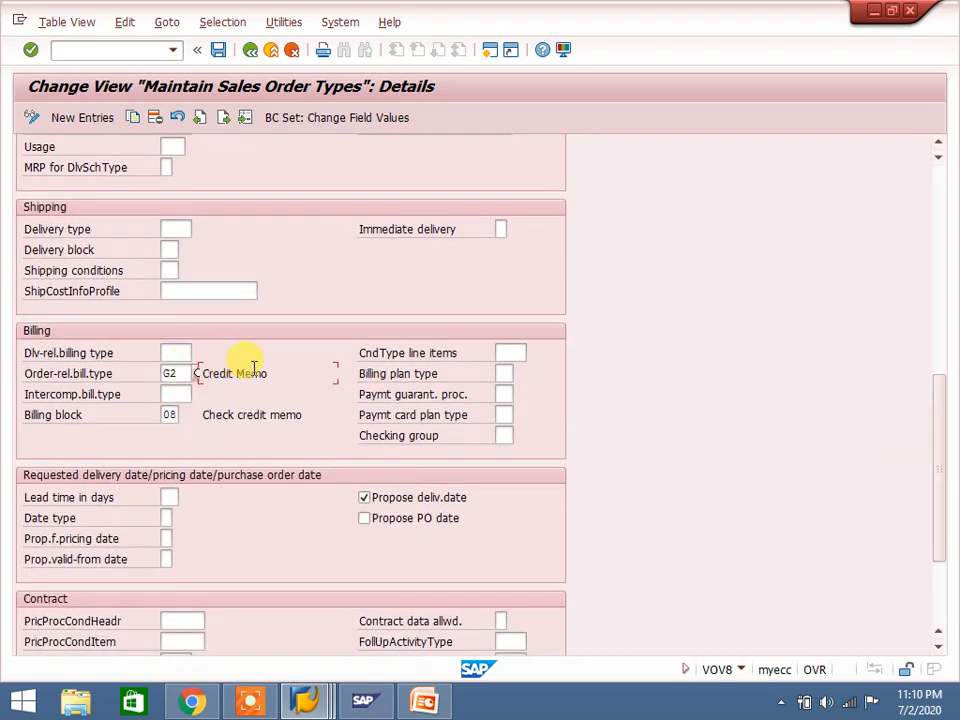
click(170, 415)
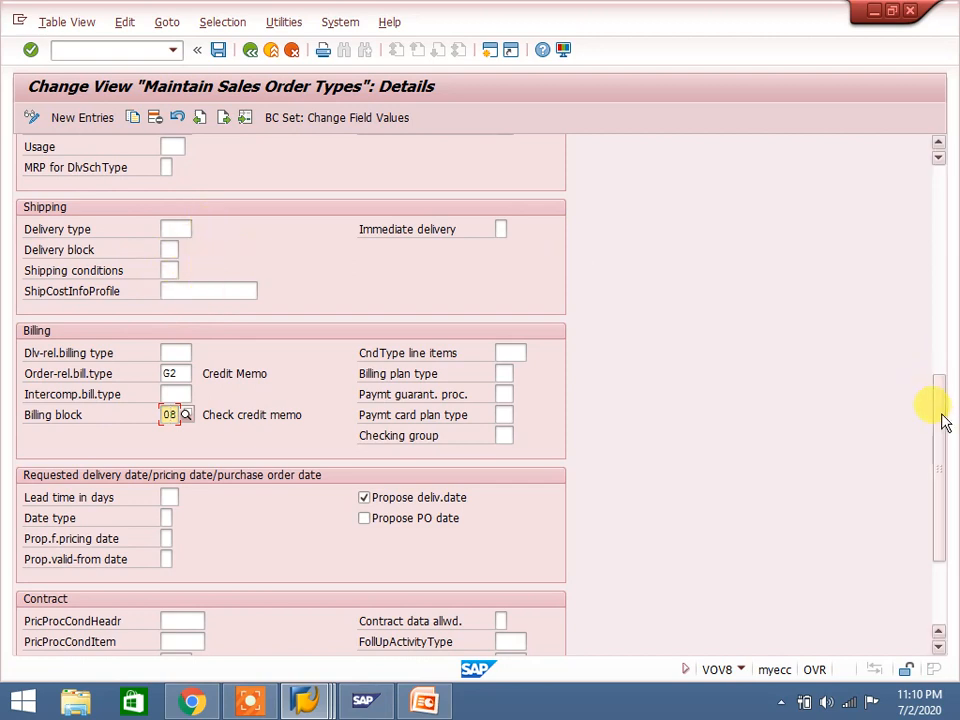
mouse_move(941, 418)
mouse_down()
mouse_move(927, 476)
mouse_move(926, 411)
mouse_move(926, 432)
mouse_up()
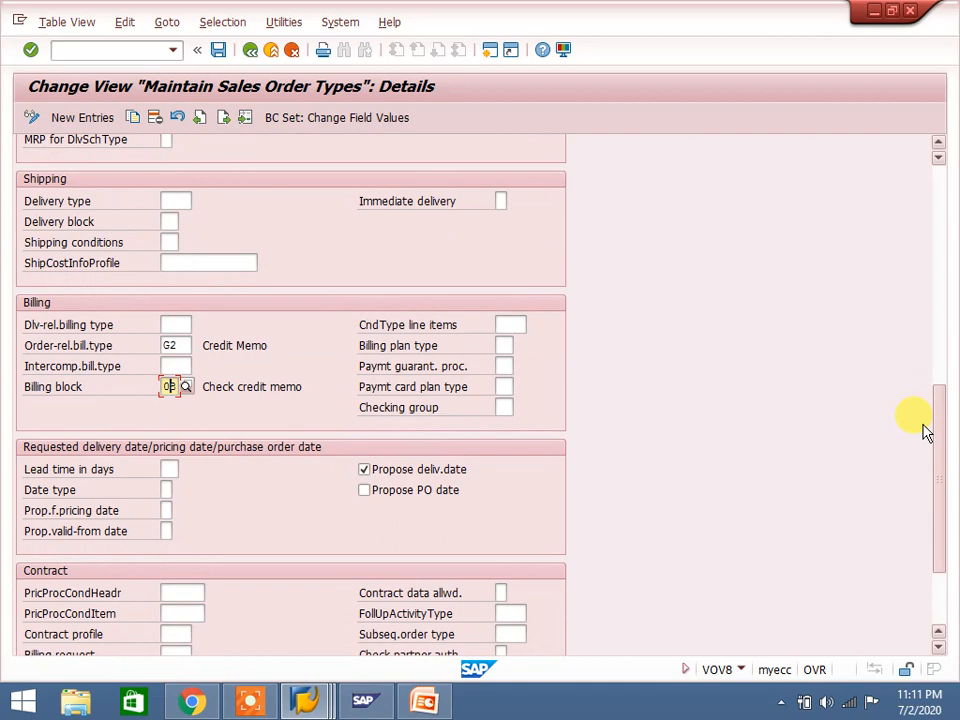
drag(925, 432, 943, 199)
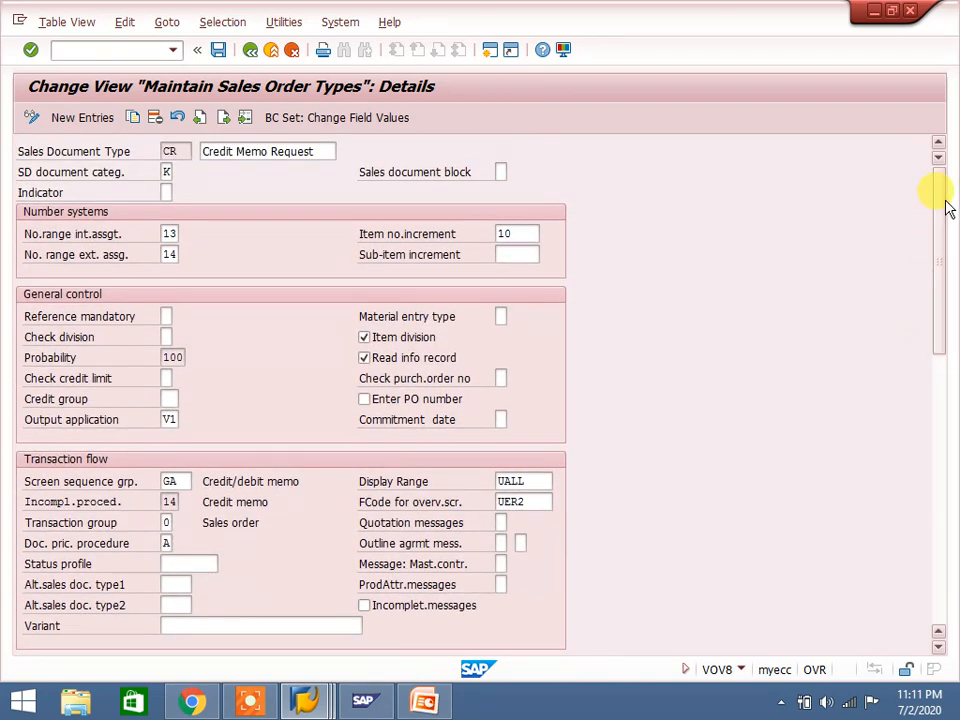
Return to the sales document type overview, position the list on DR and open the Debit Memo Request details
click(253, 52)
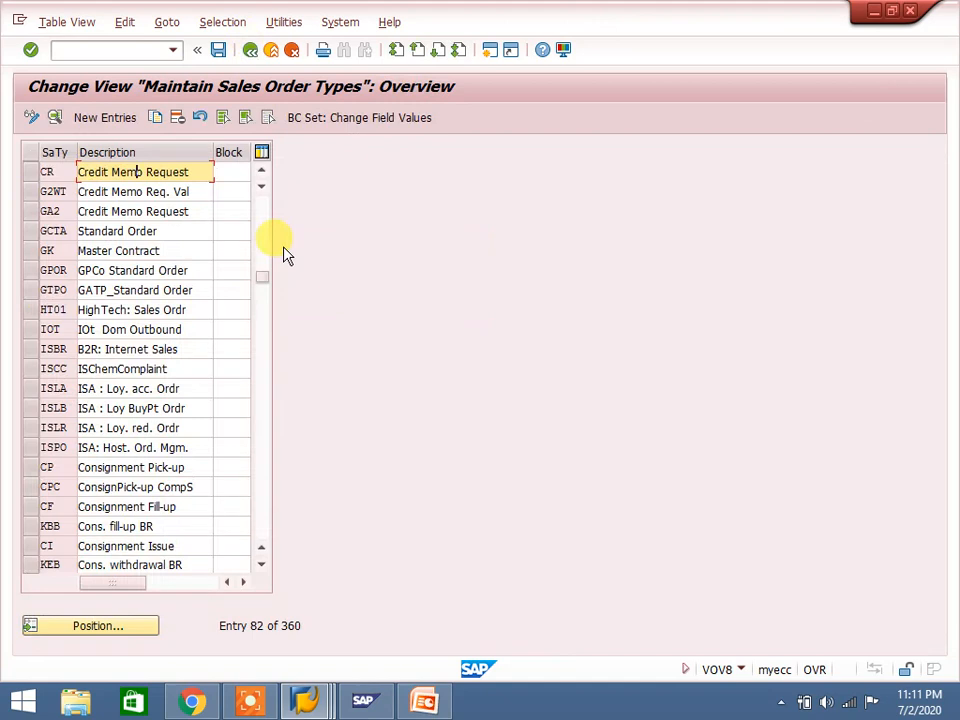
click(130, 633)
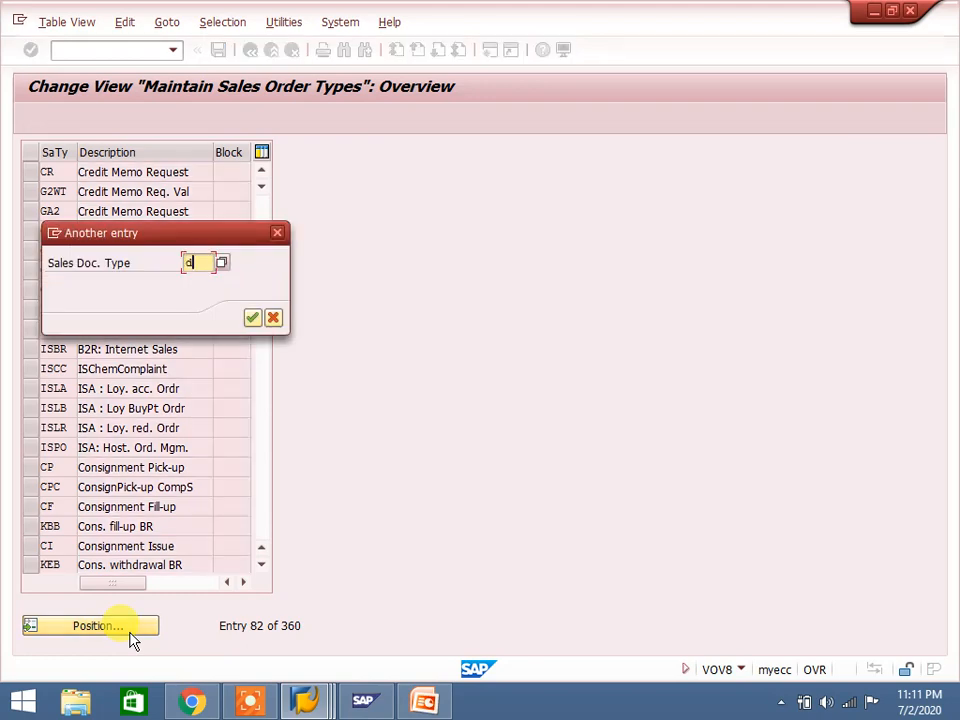
text(dr)
key(Return)
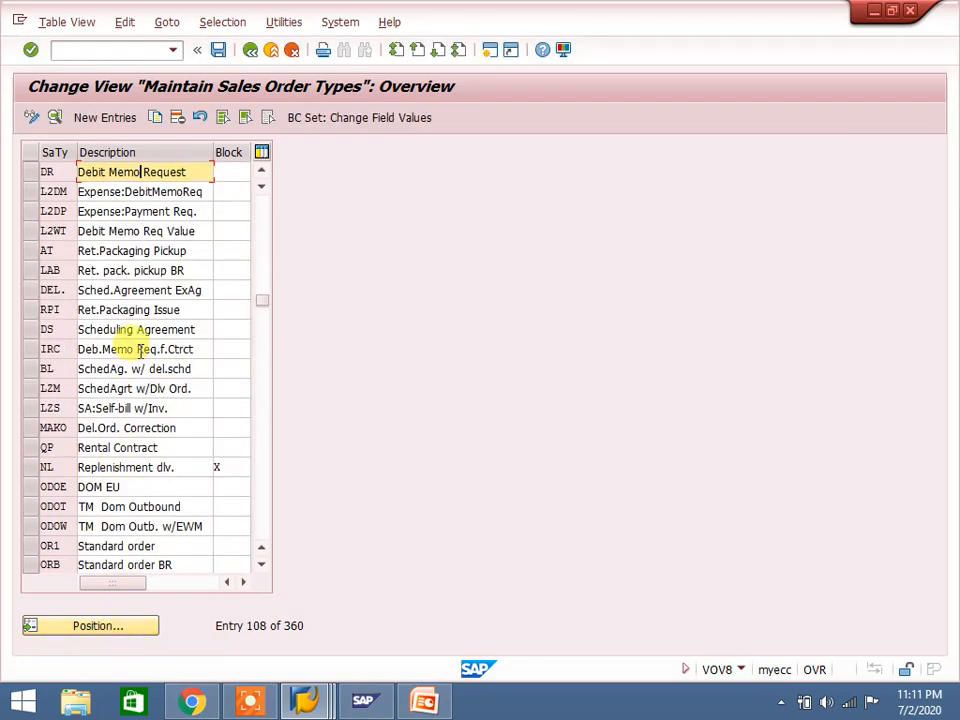
double_click(182, 173)
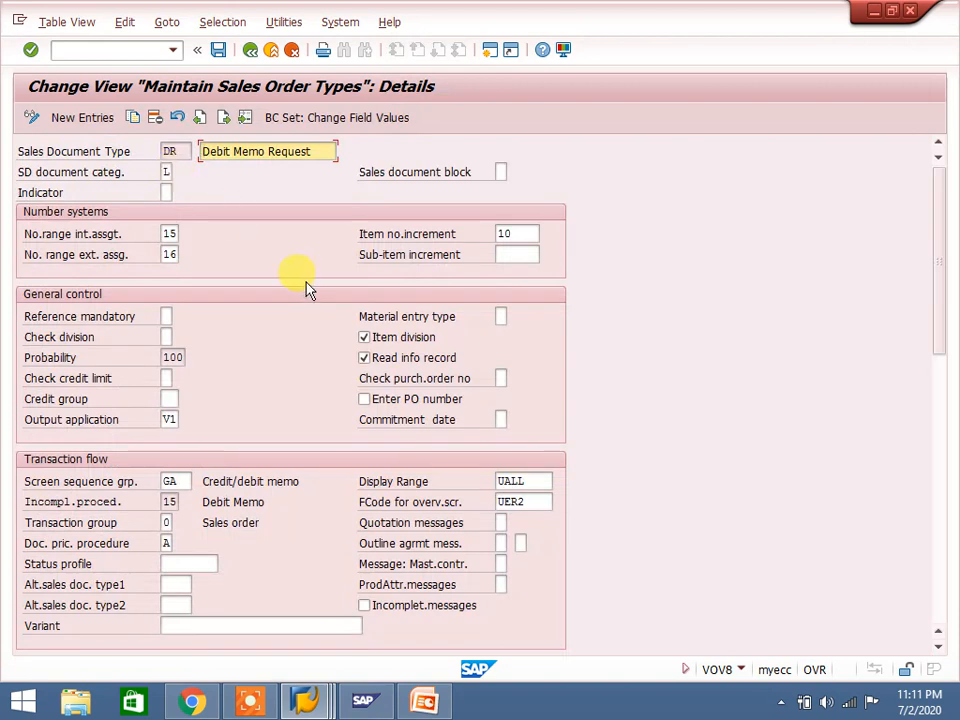
Examine the document category, screen sequence group, order-related and intercompany billing types and billing block of type DR, and return to the overview
click(168, 172)
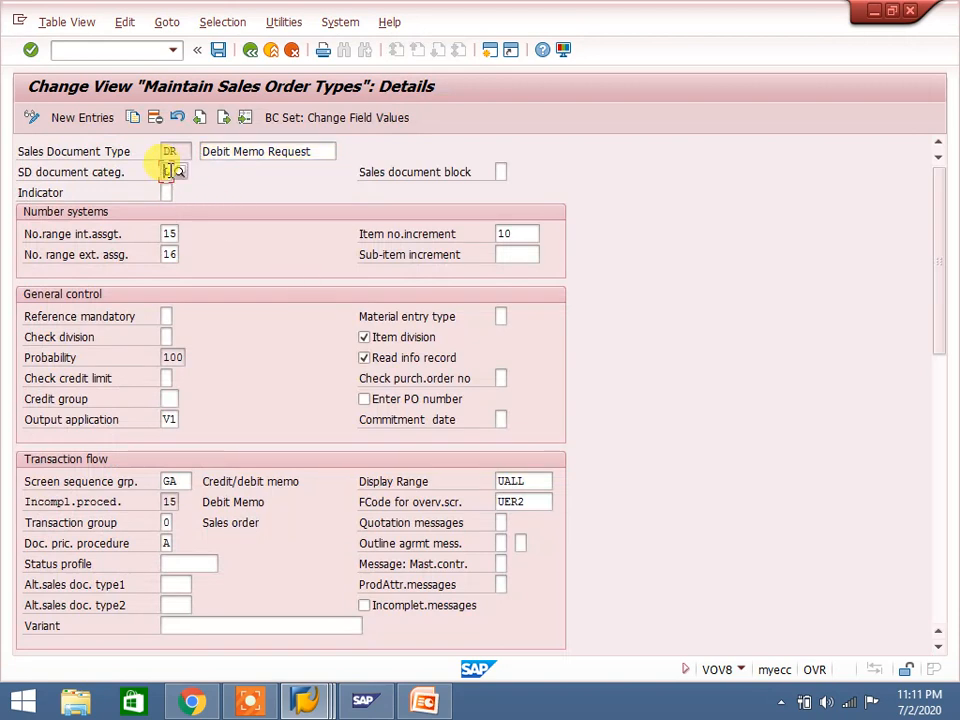
click(186, 481)
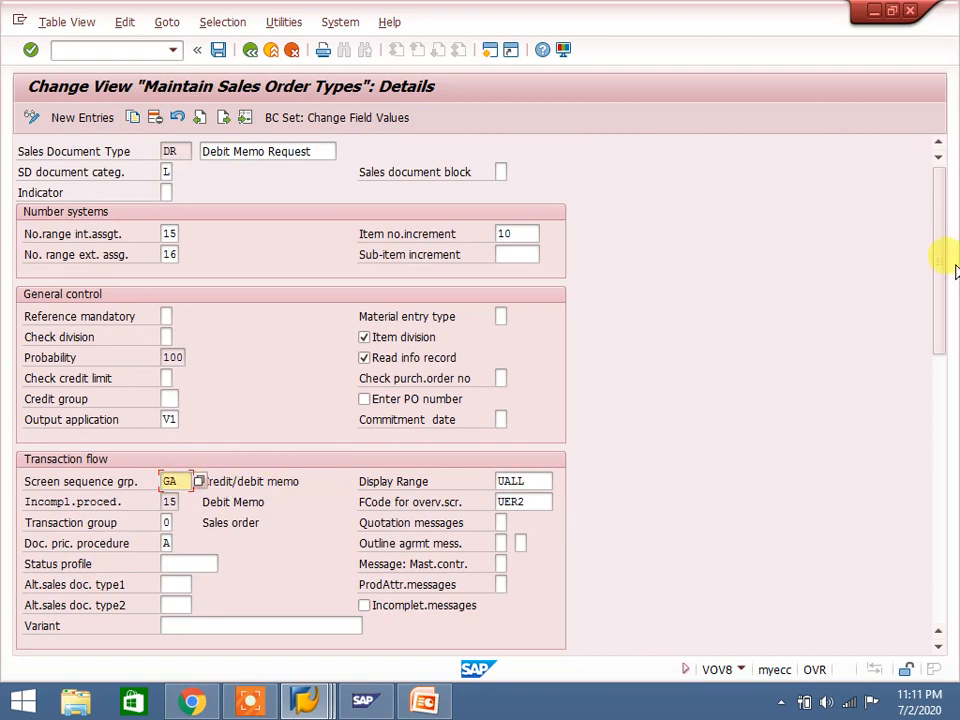
click(936, 441)
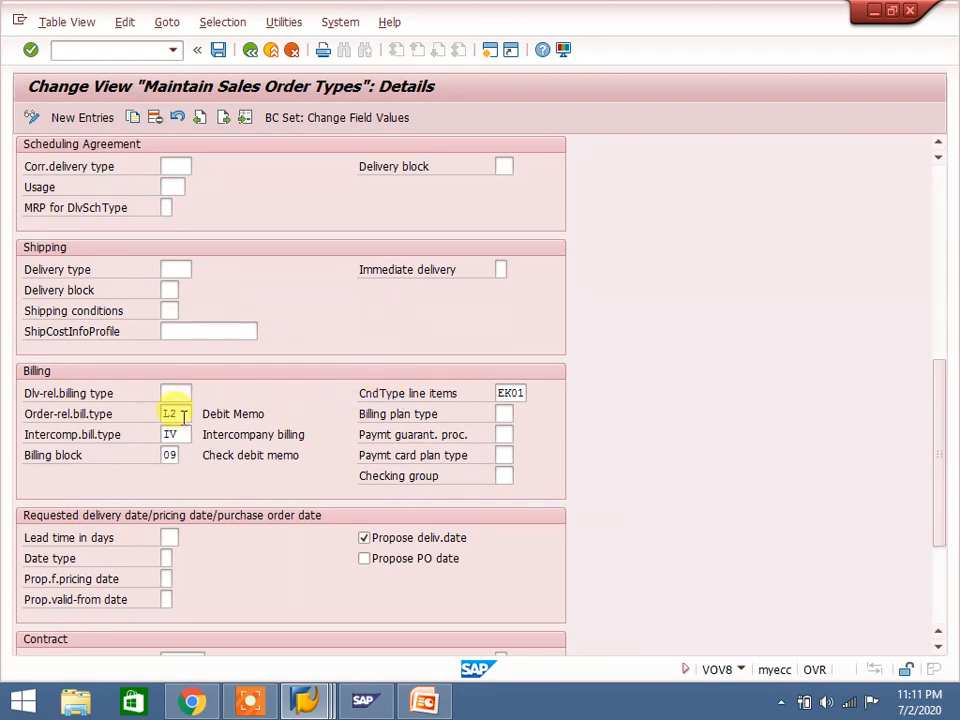
click(183, 414)
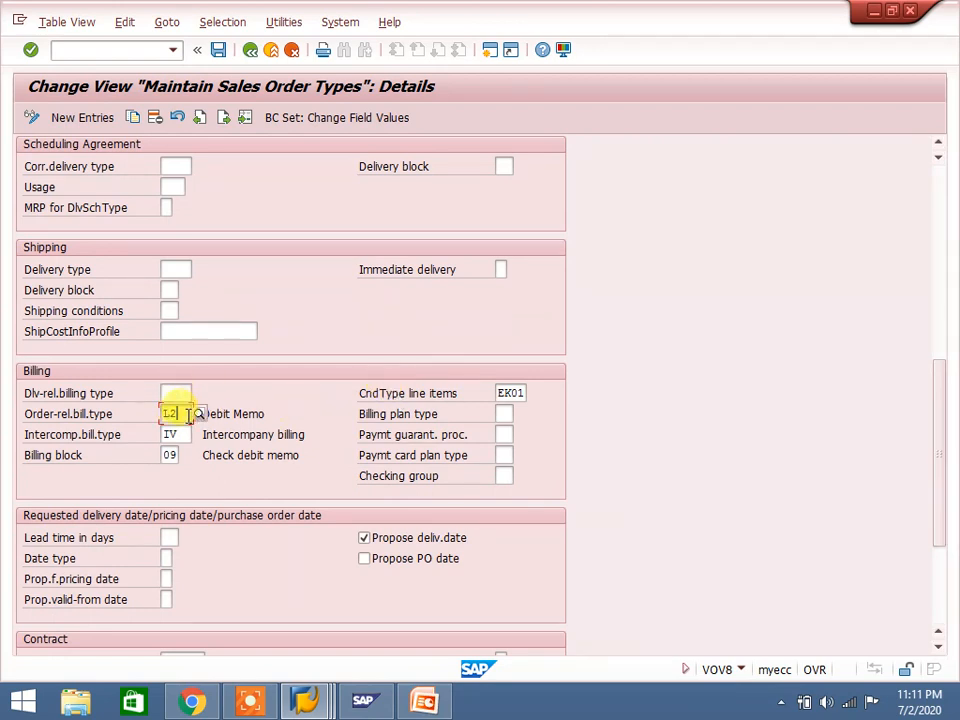
click(184, 430)
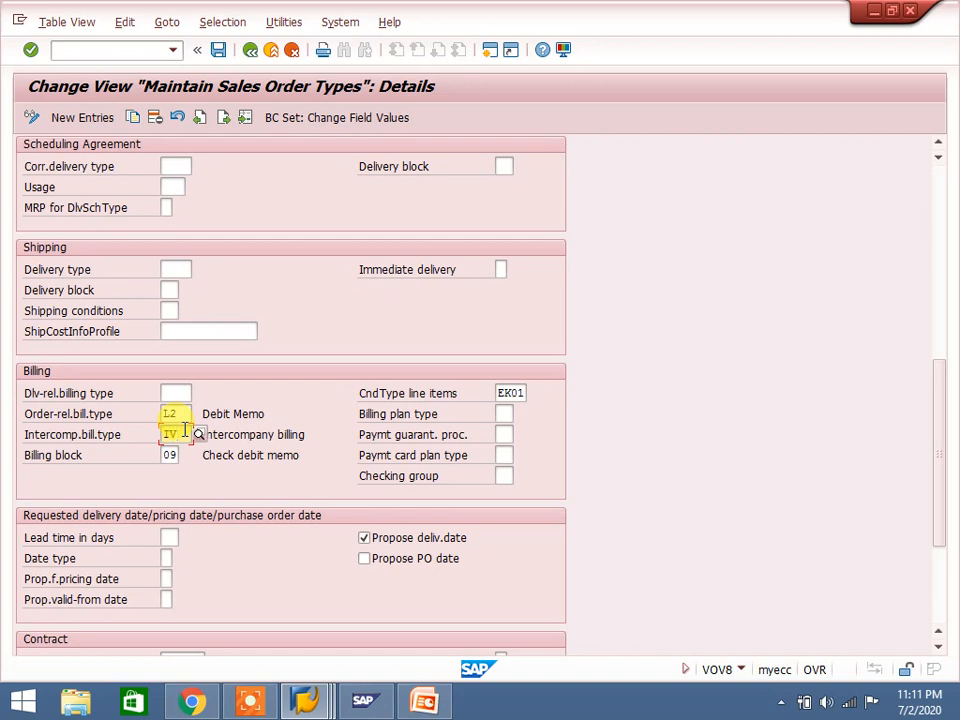
click(172, 453)
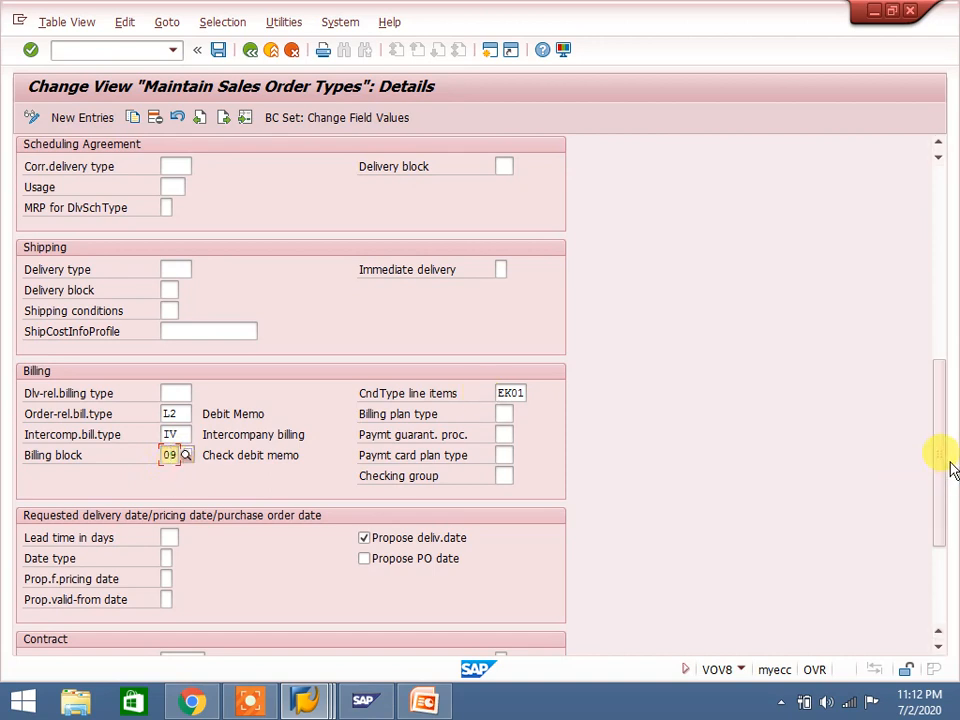
click(936, 561)
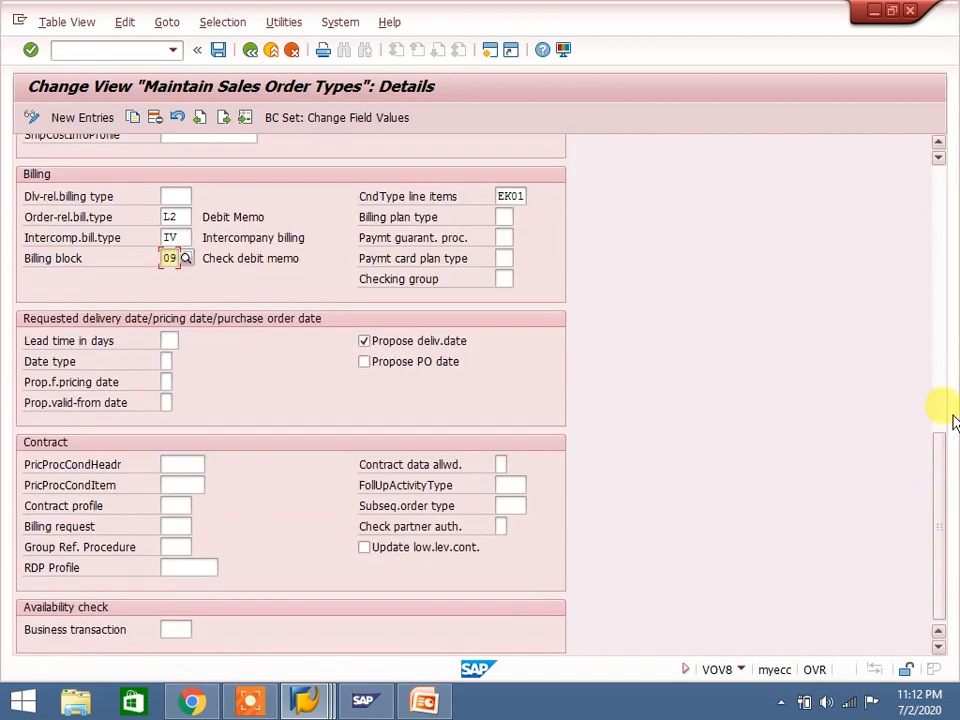
click(939, 180)
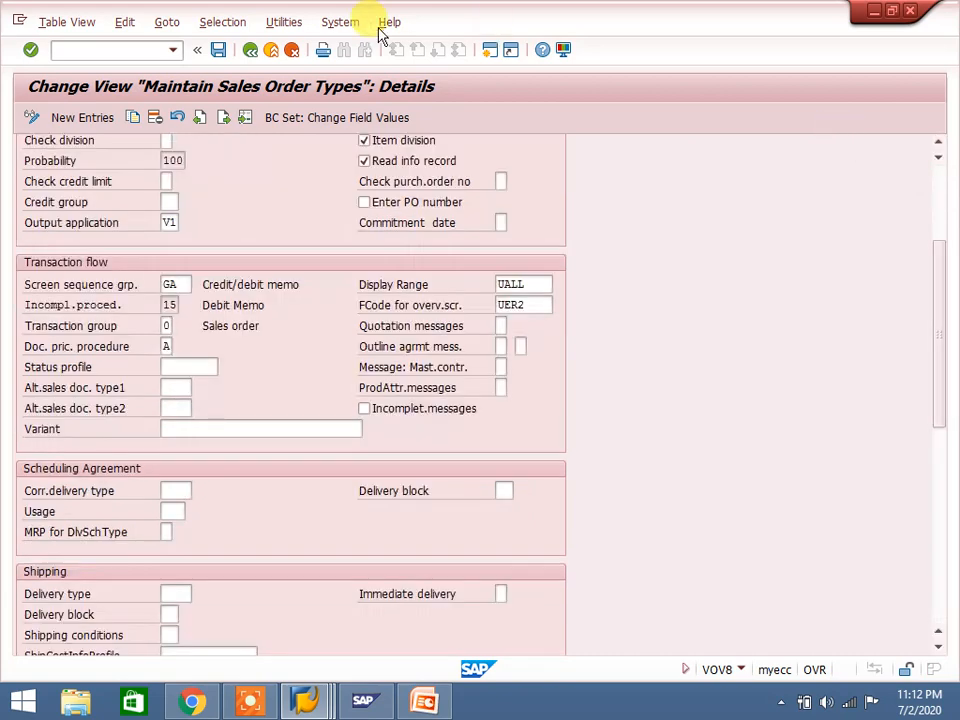
click(249, 51)
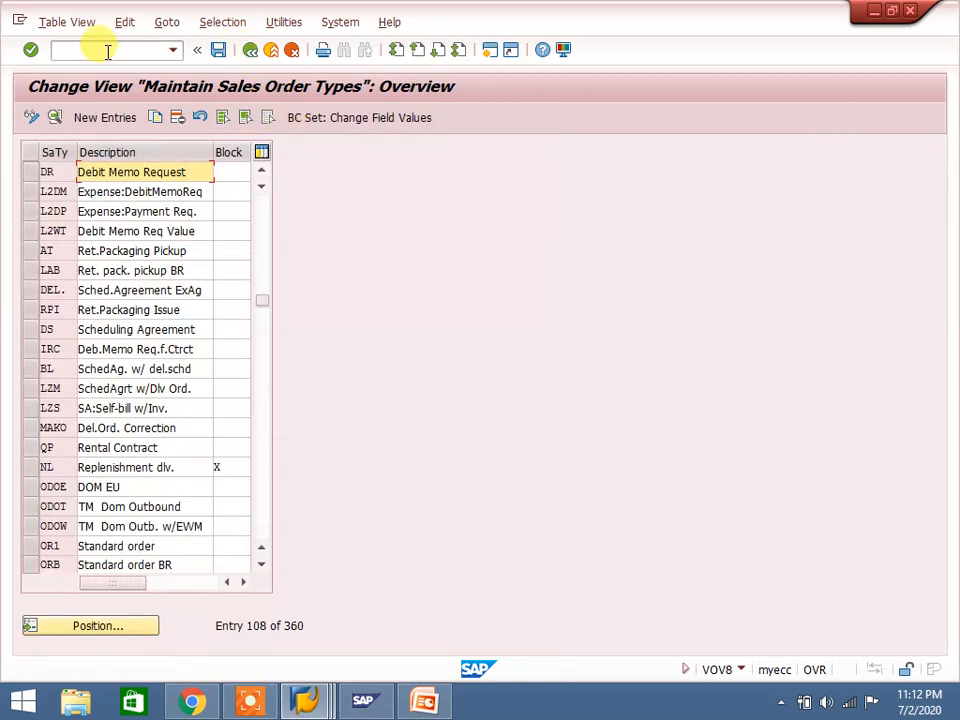
key(alt+Tab)
key(alt+Tab)
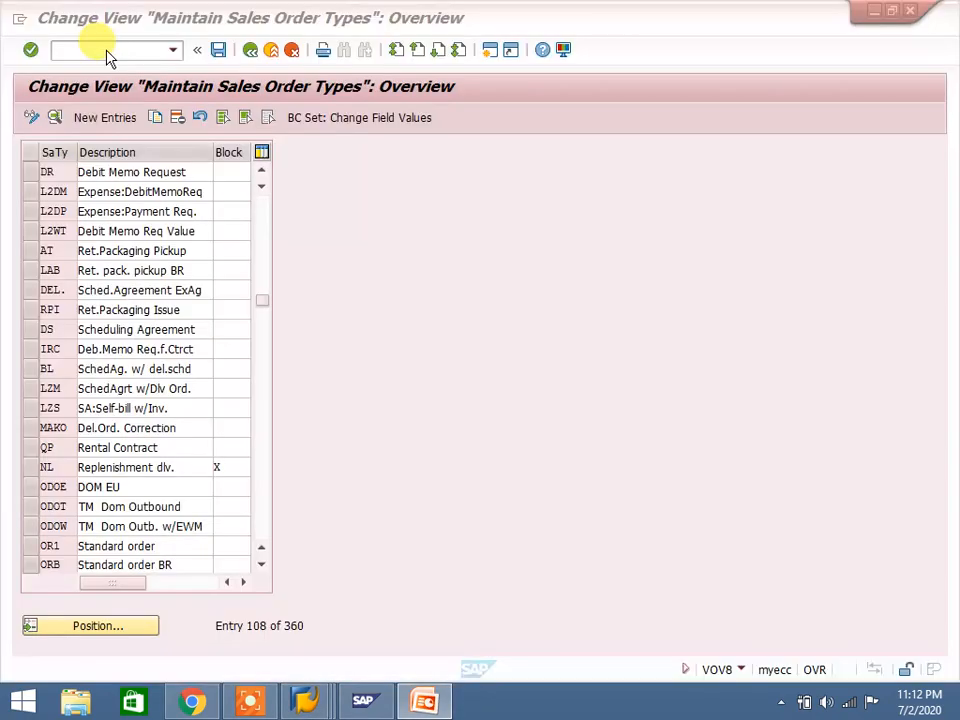
key(alt+Tab)
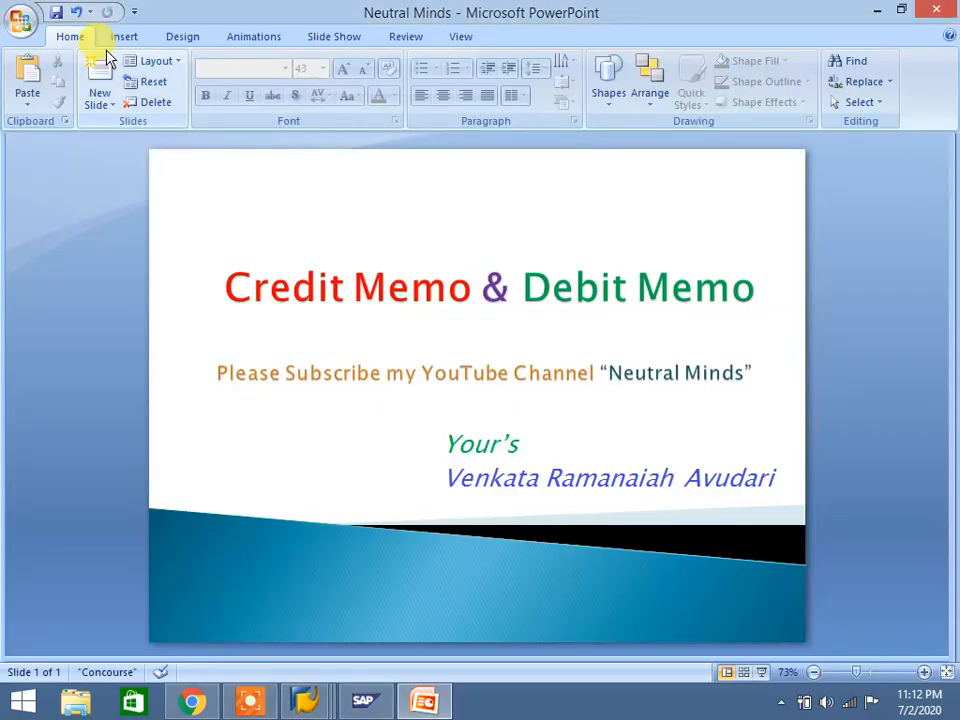
key(alt+Tab)
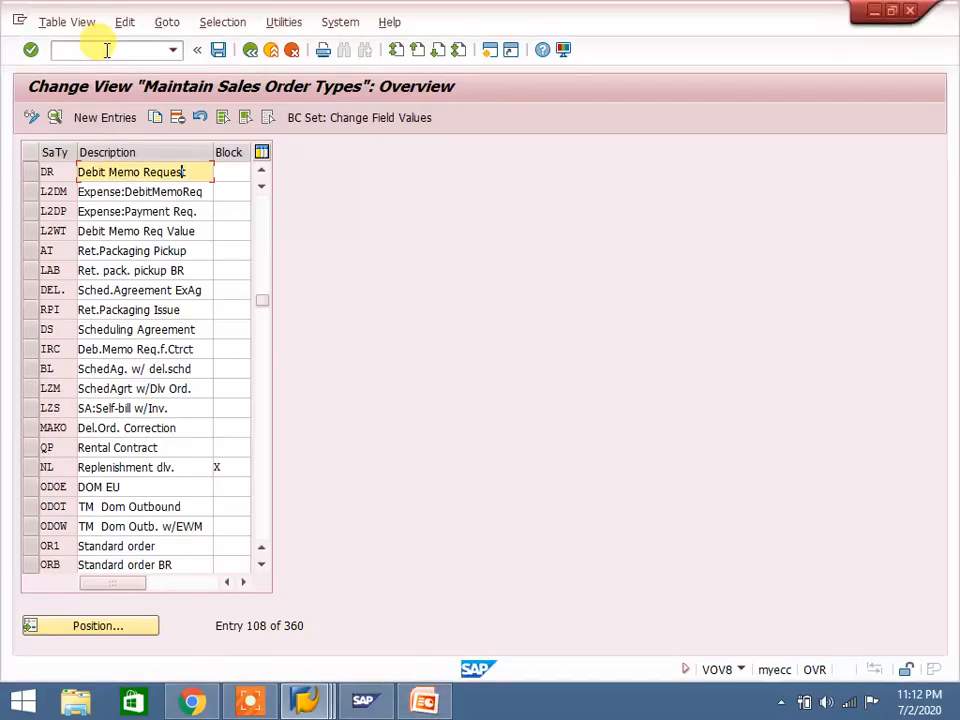
Open the debit memo request for change with transaction VA02 in a new session and check its item's item category
text(/ova02)
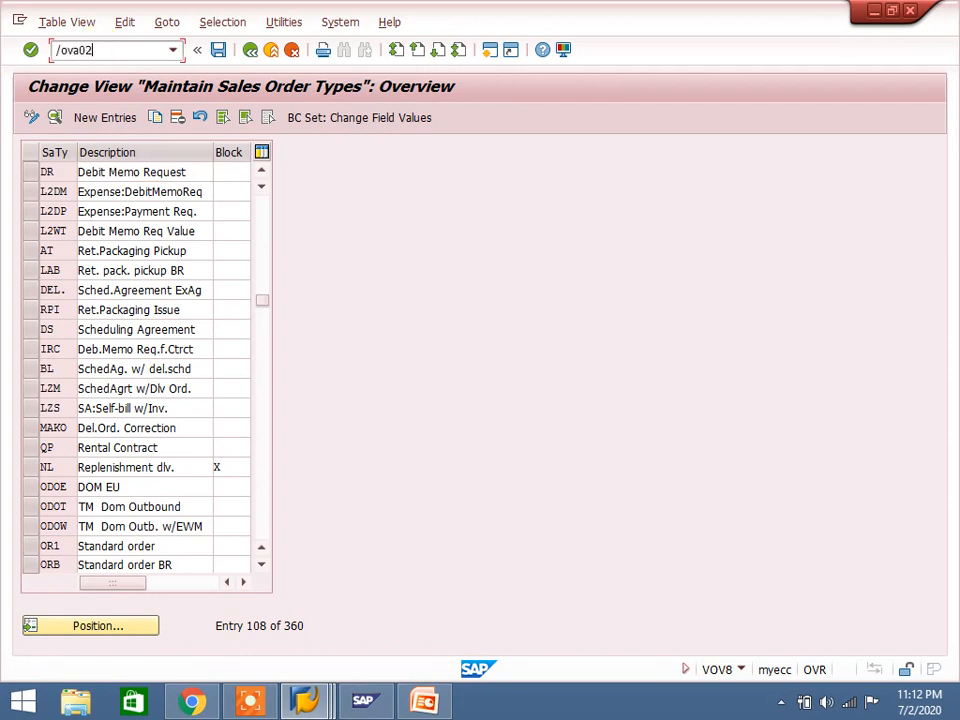
key(Return)
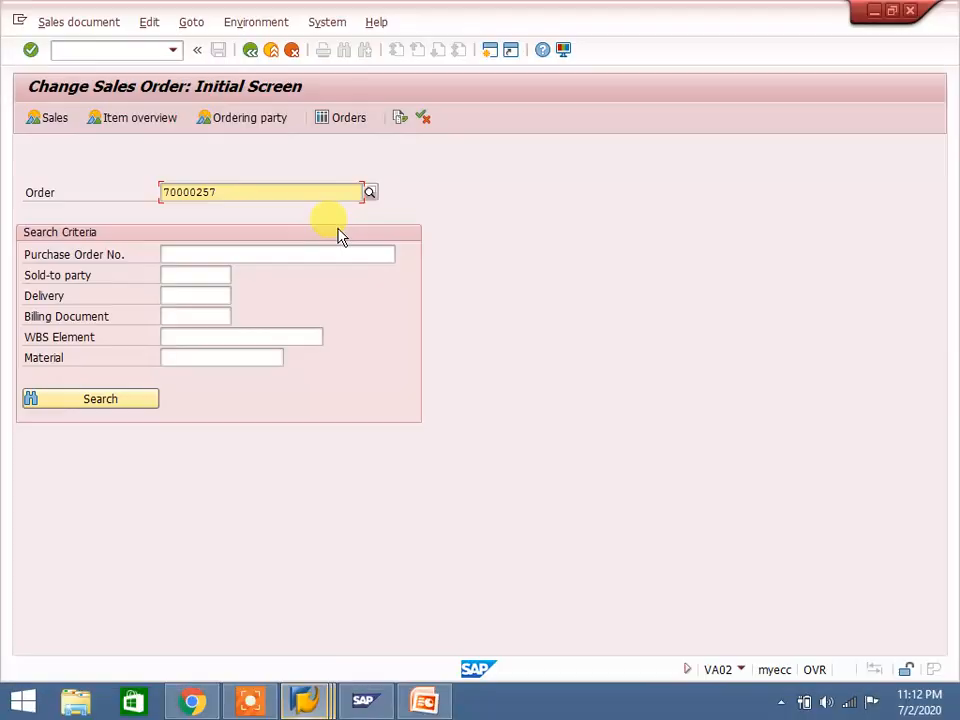
key(Return)
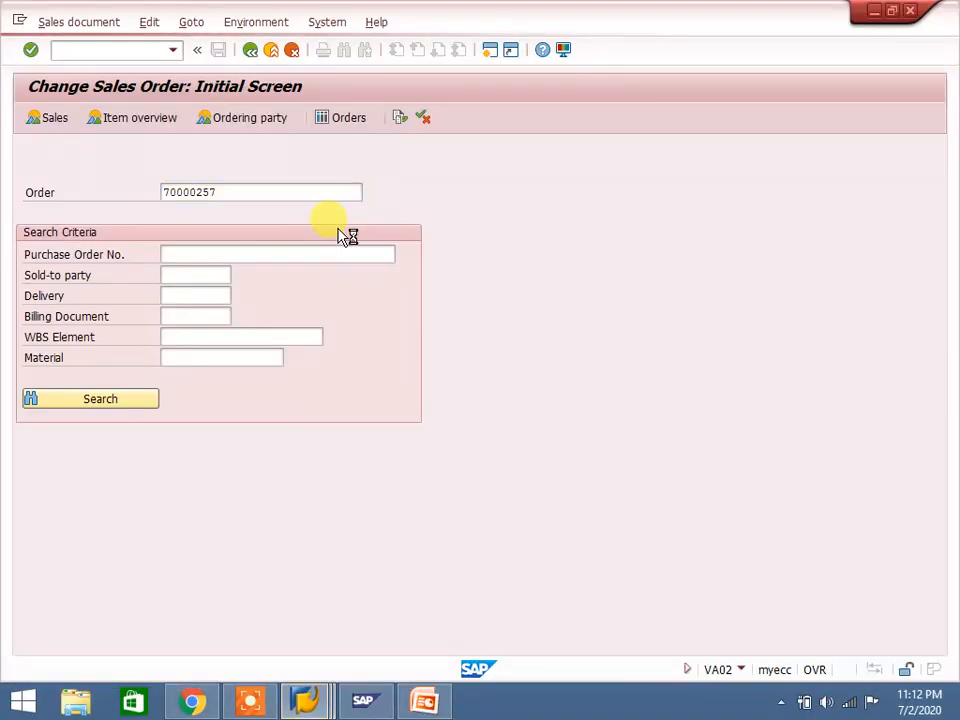
key(Return)
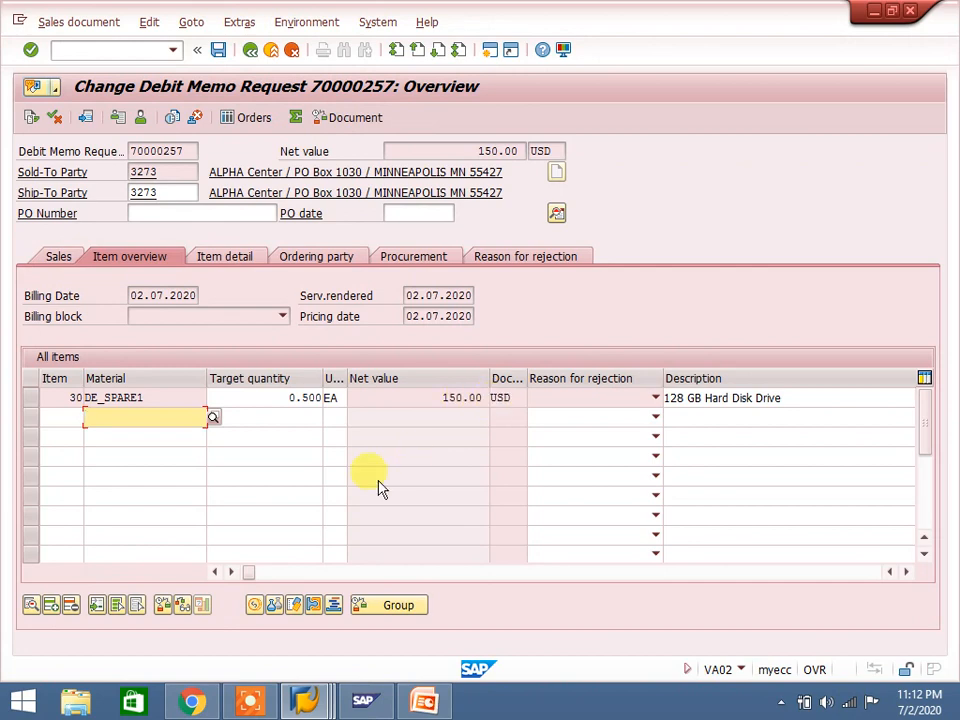
click(303, 575)
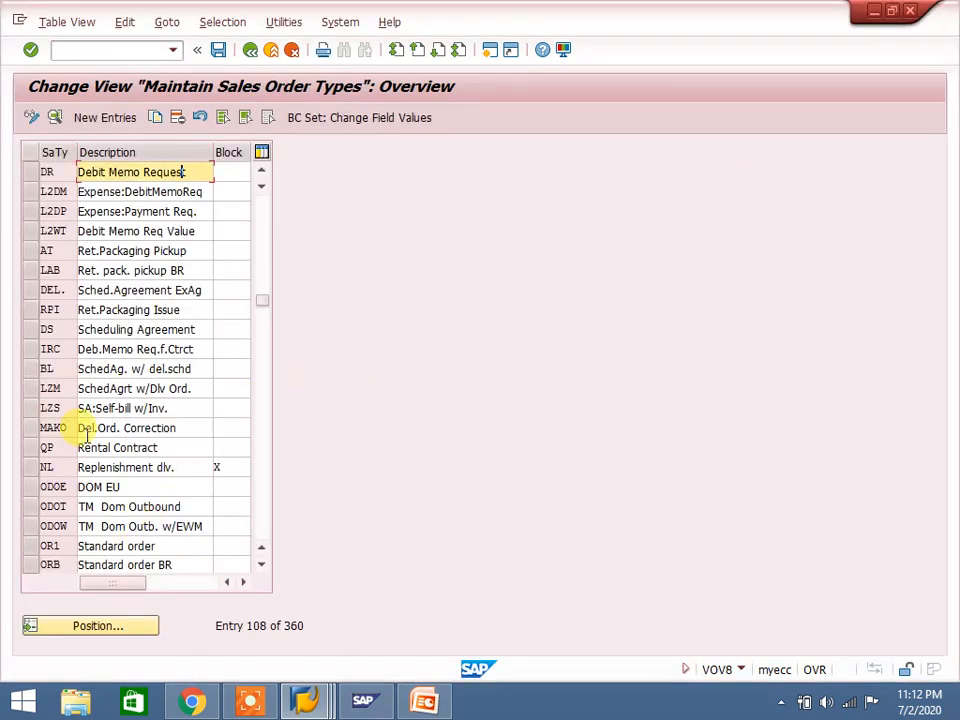
Position the sales document type list on L2WT in the VOV8 session and return to the debit memo request's item overview
click(109, 628)
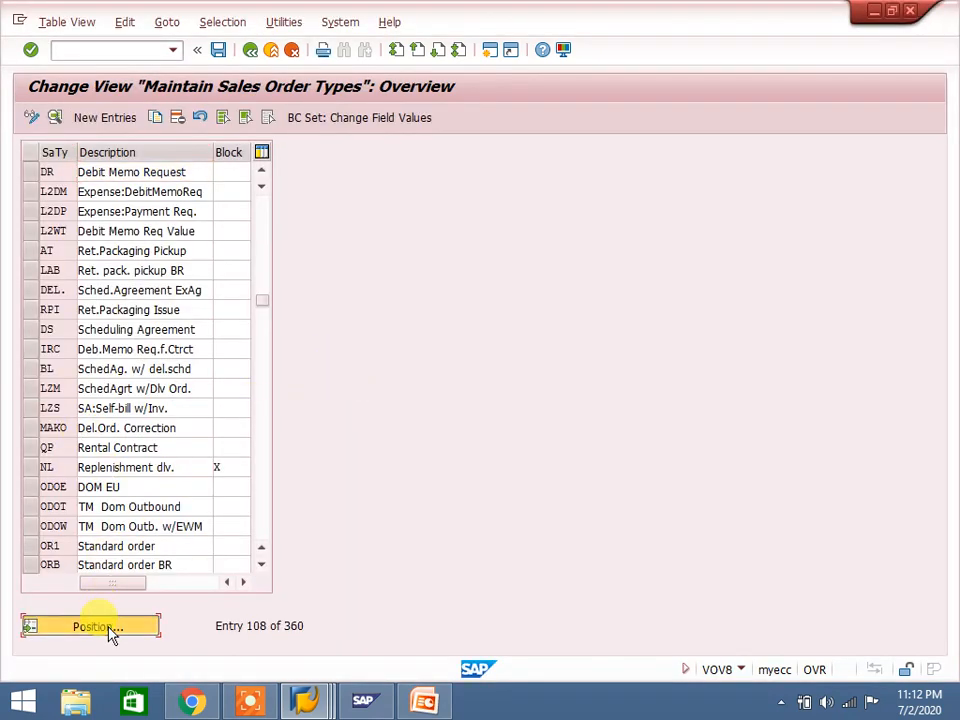
text(1)
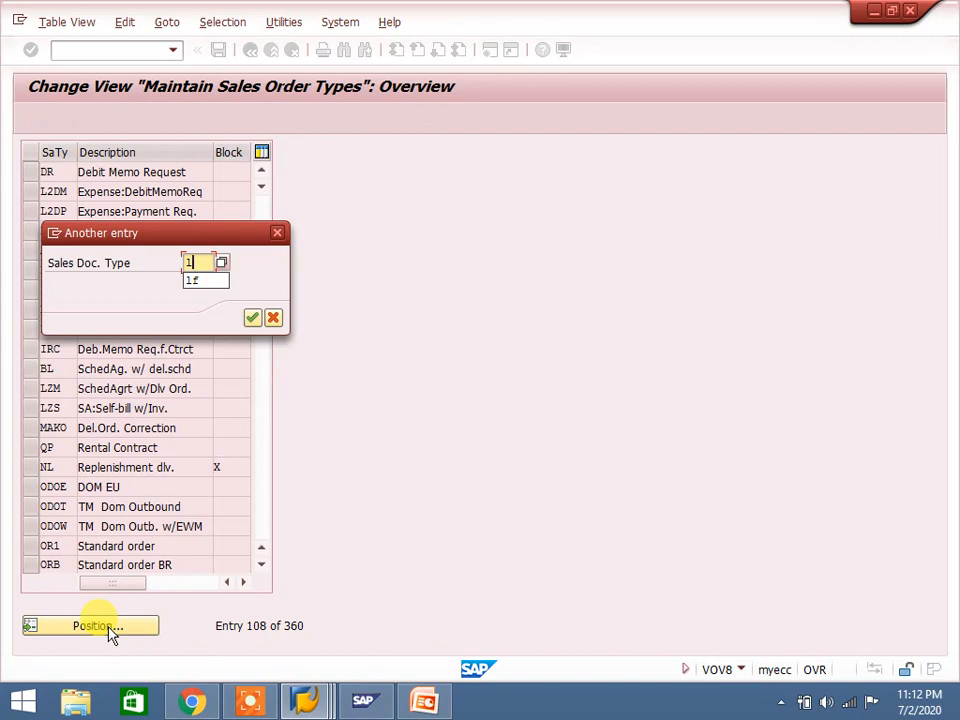
text(2WT)
key(Return)
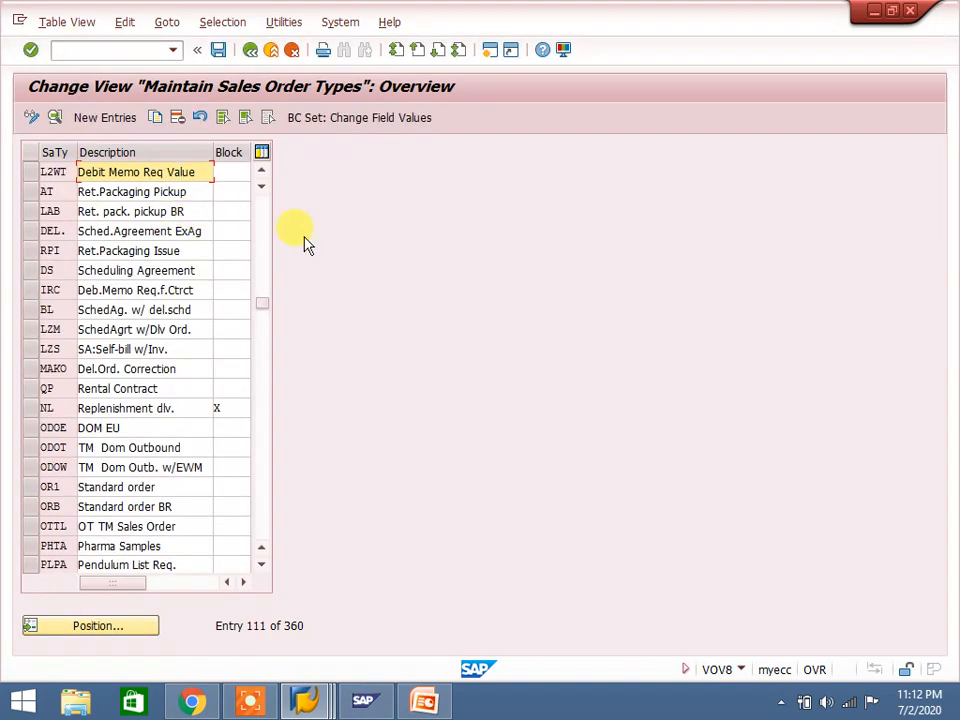
key(alt+Tab)
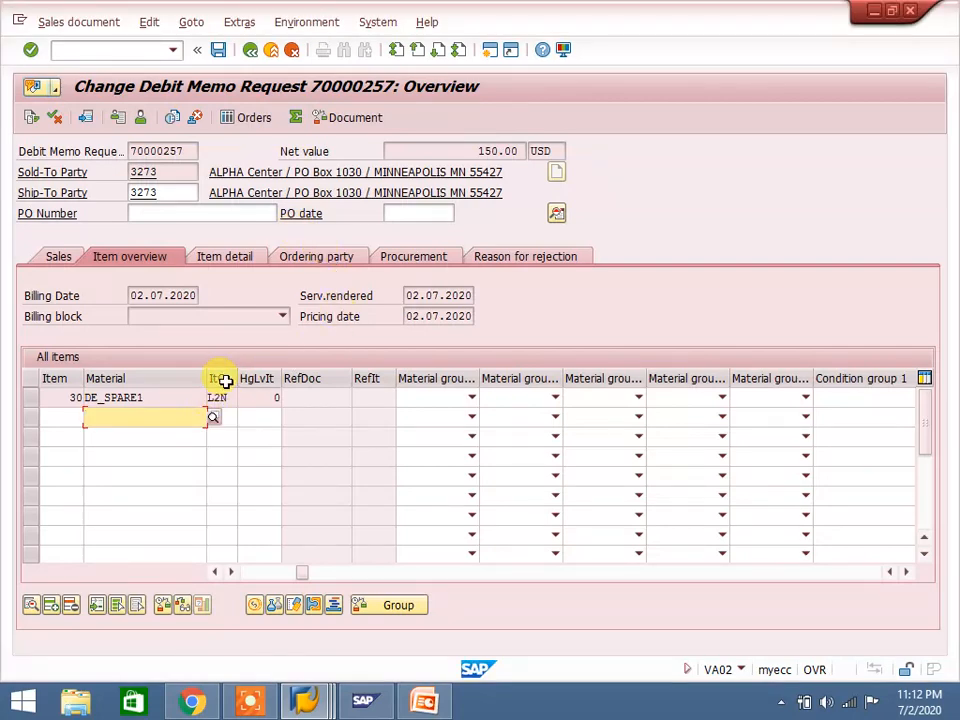
Switch to the session showing the sales document types and open the item category maintenance with transaction VOV7
key(alt+Tab)
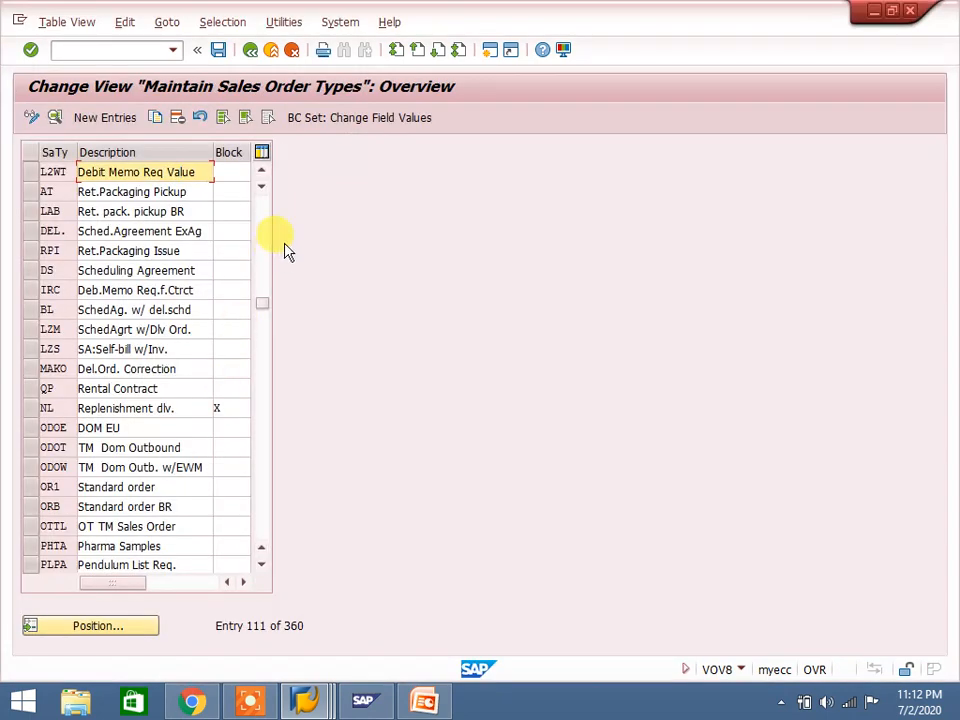
click(128, 52)
text(vov7)
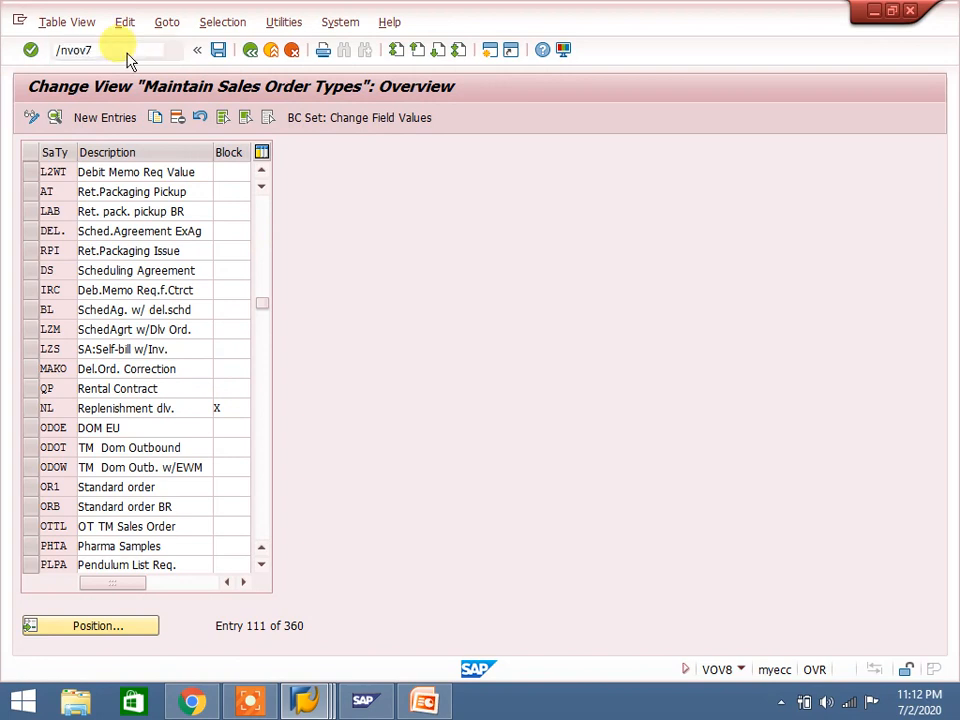
key(Return)
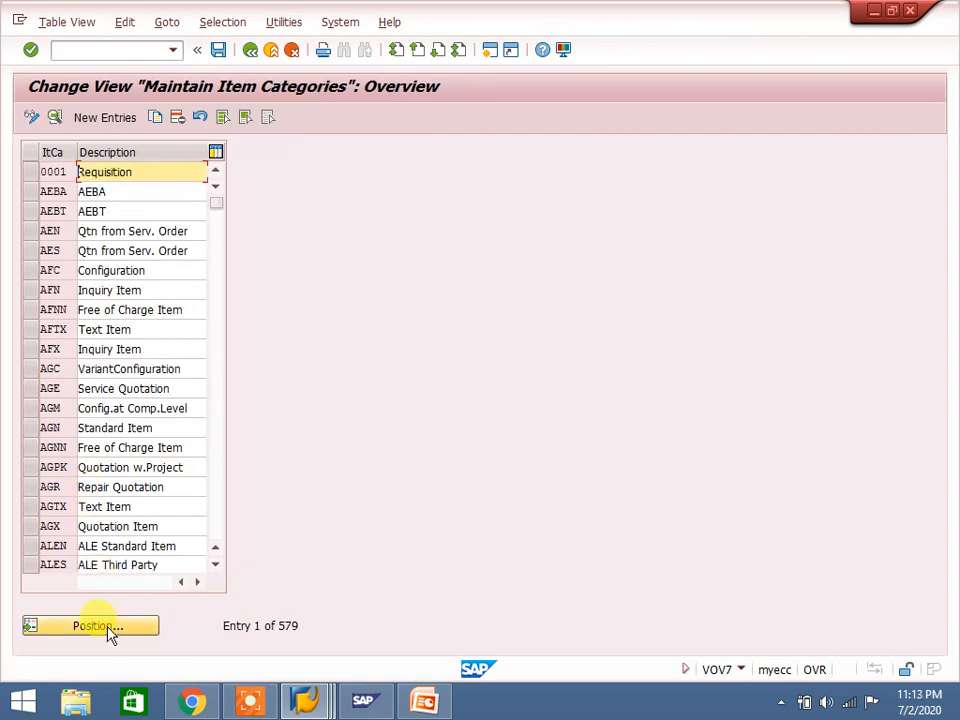
Position the item category list on L2N and open the details of that category
click(108, 627)
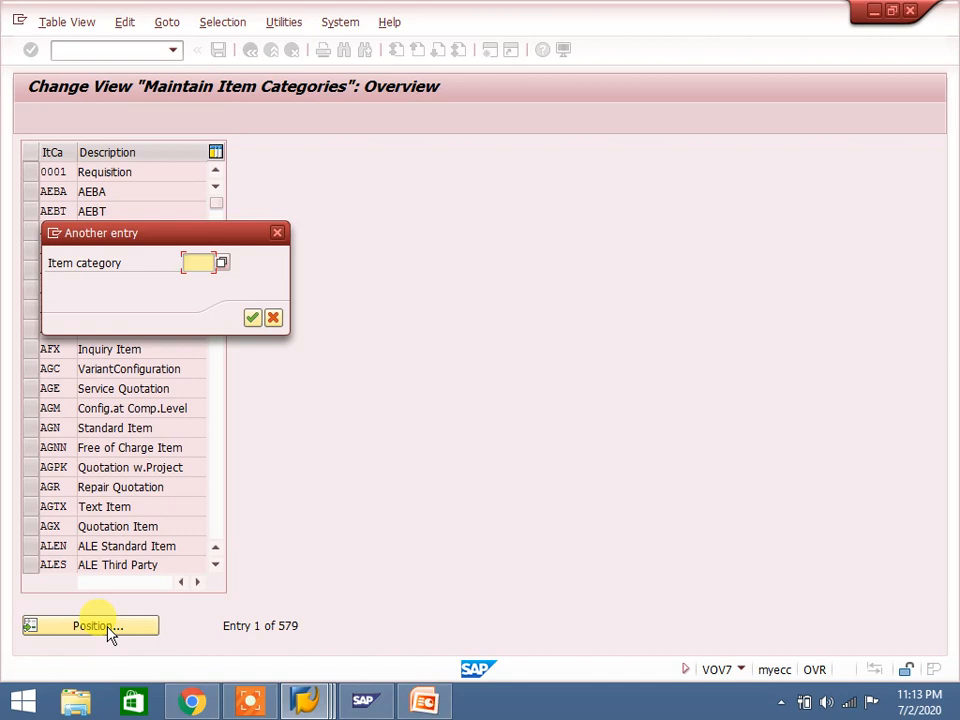
text(12s)
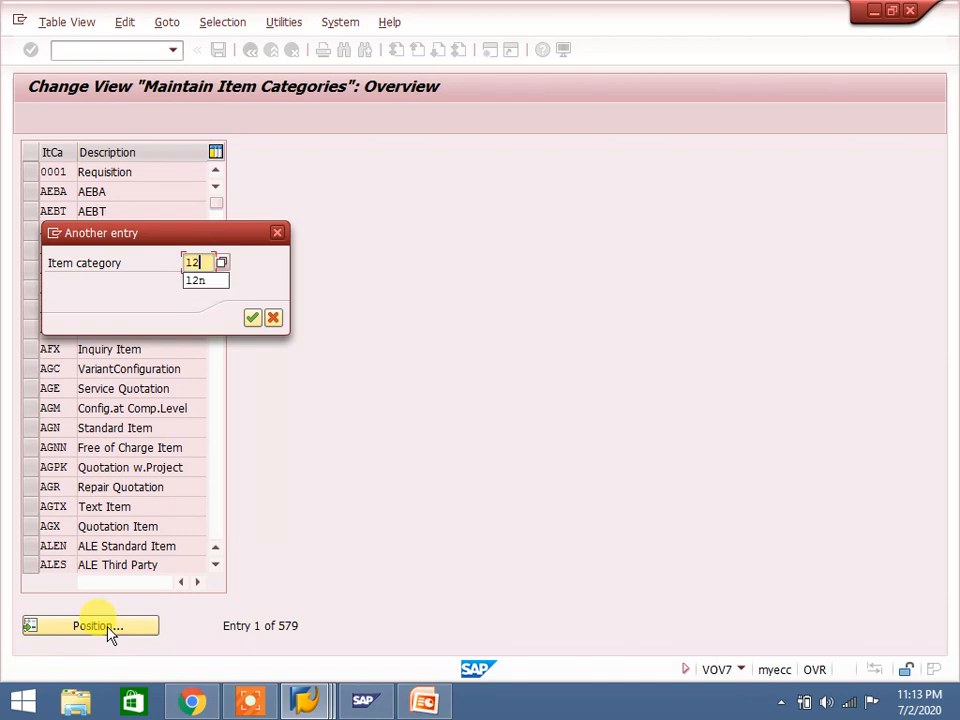
key(Return)
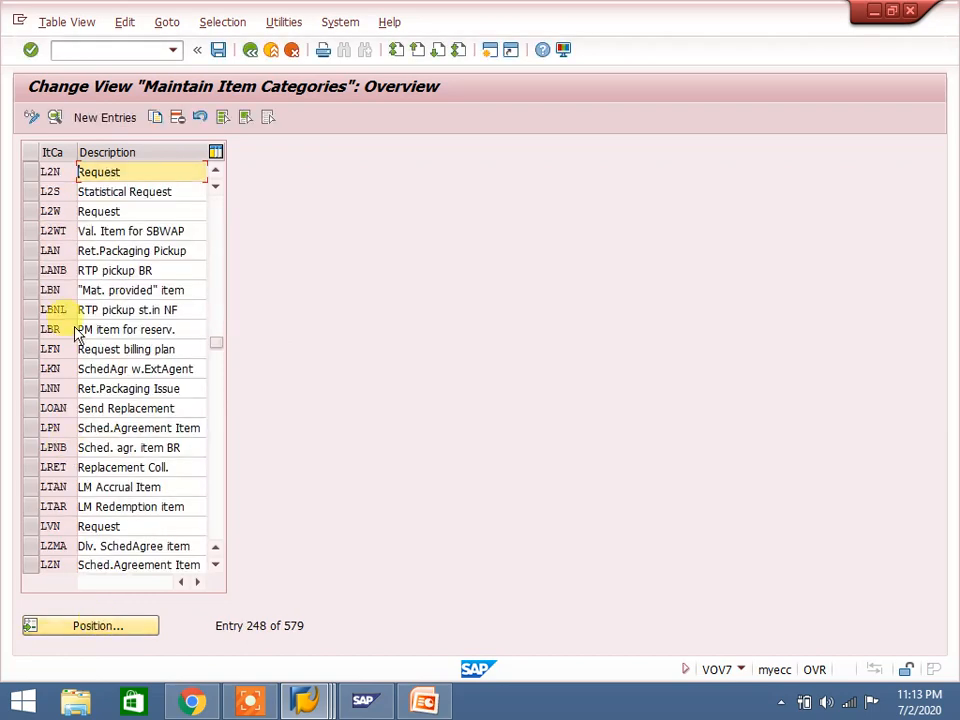
double_click(125, 168)
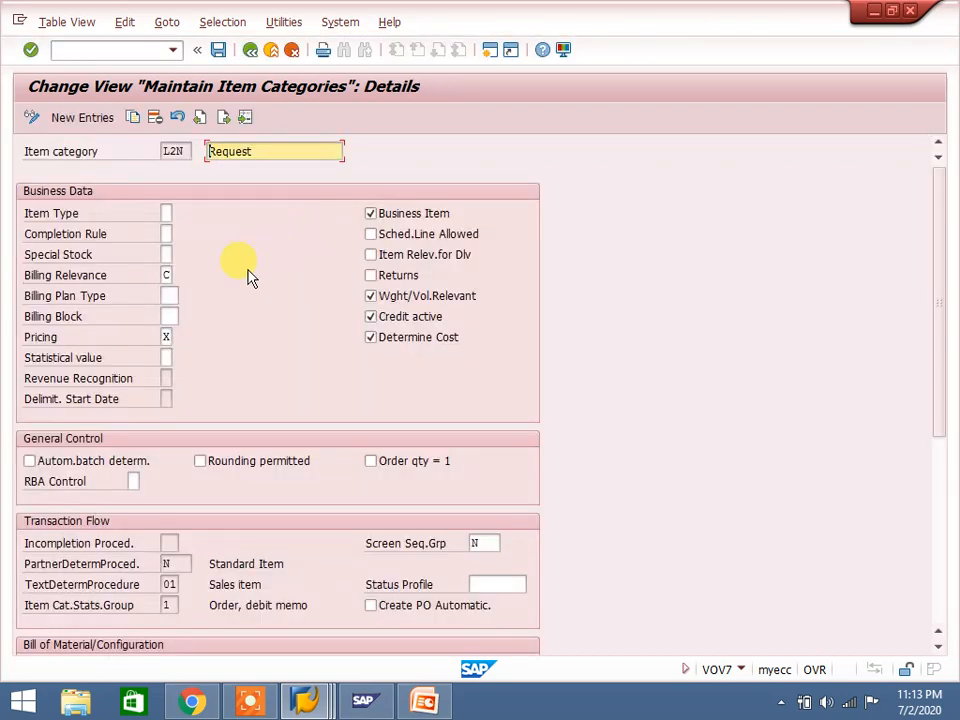
Examine the pricing, the billing relevance with its possible values and the other settings of item category L2N, and return to the overview
click(167, 275)
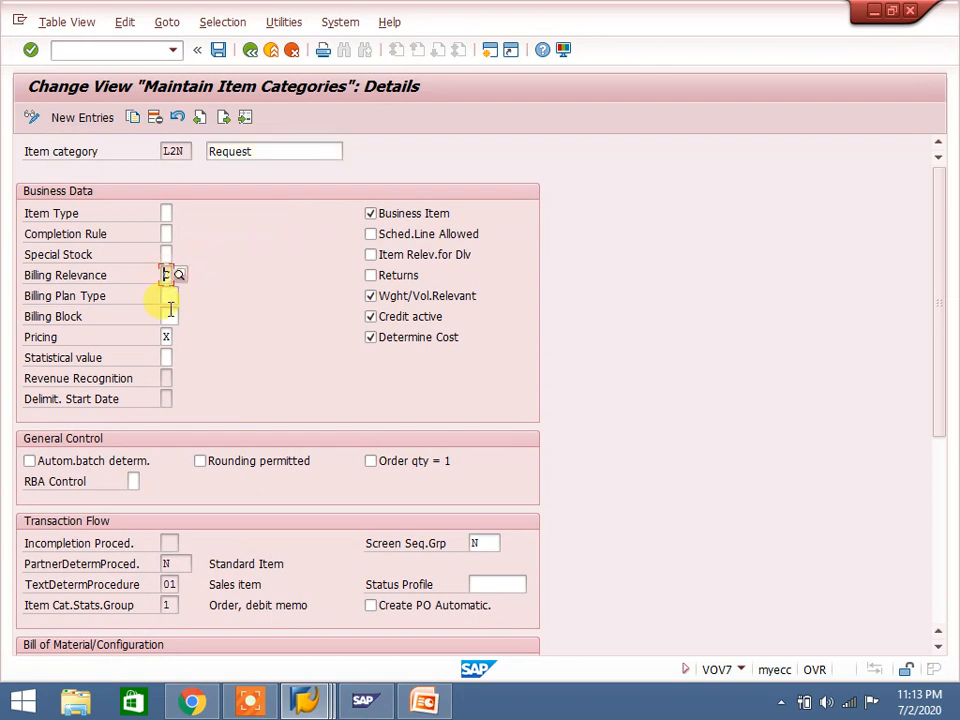
click(168, 337)
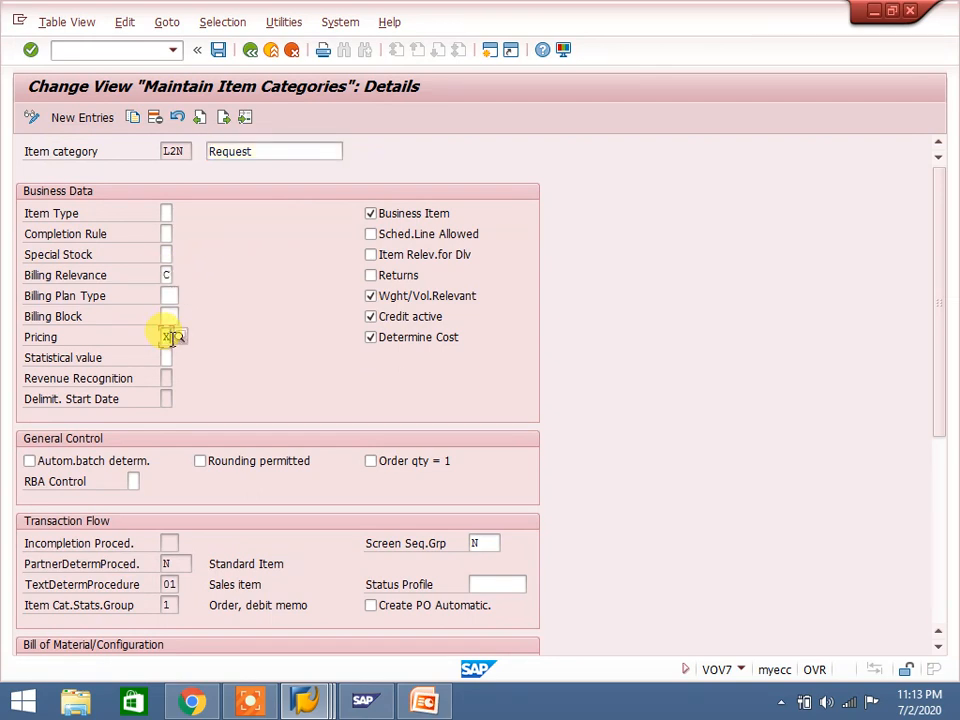
click(167, 273)
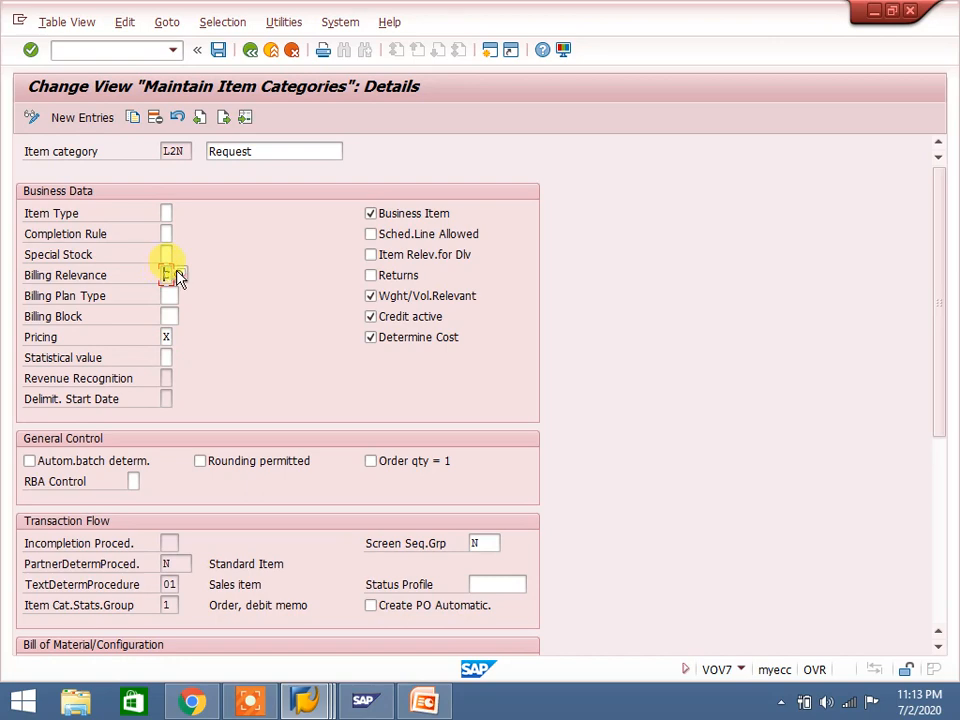
click(180, 275)
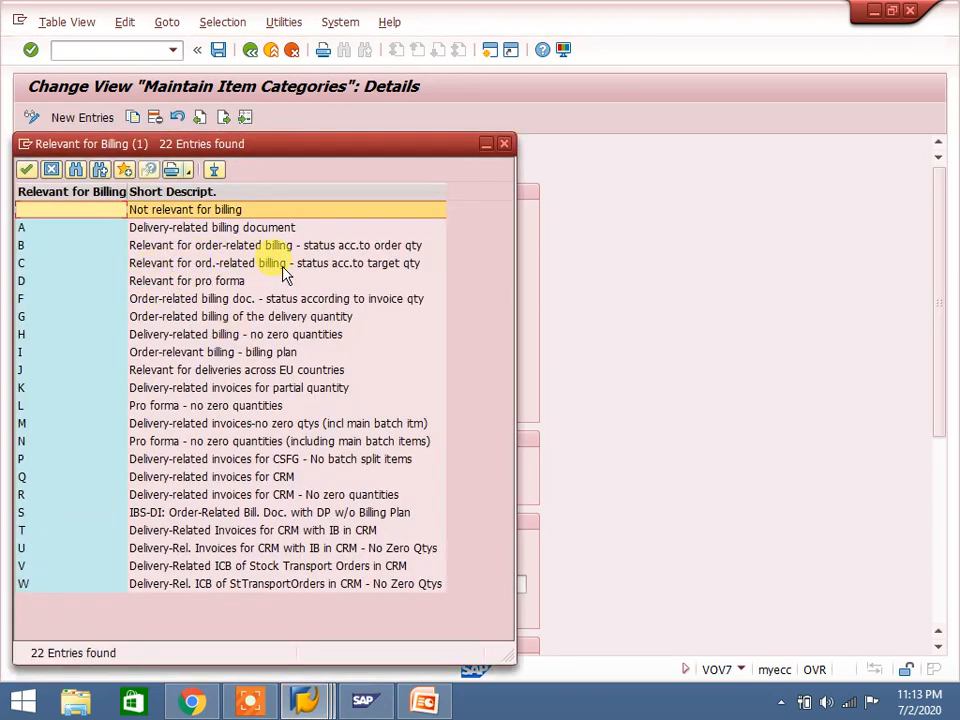
click(506, 145)
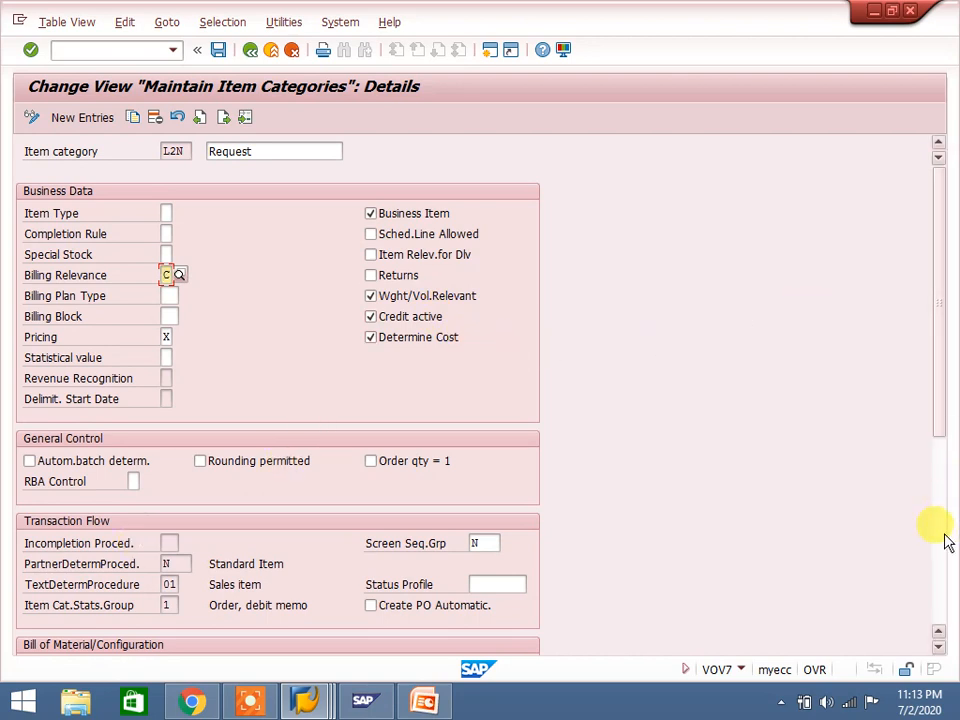
scroll(945, 536, down, 5)
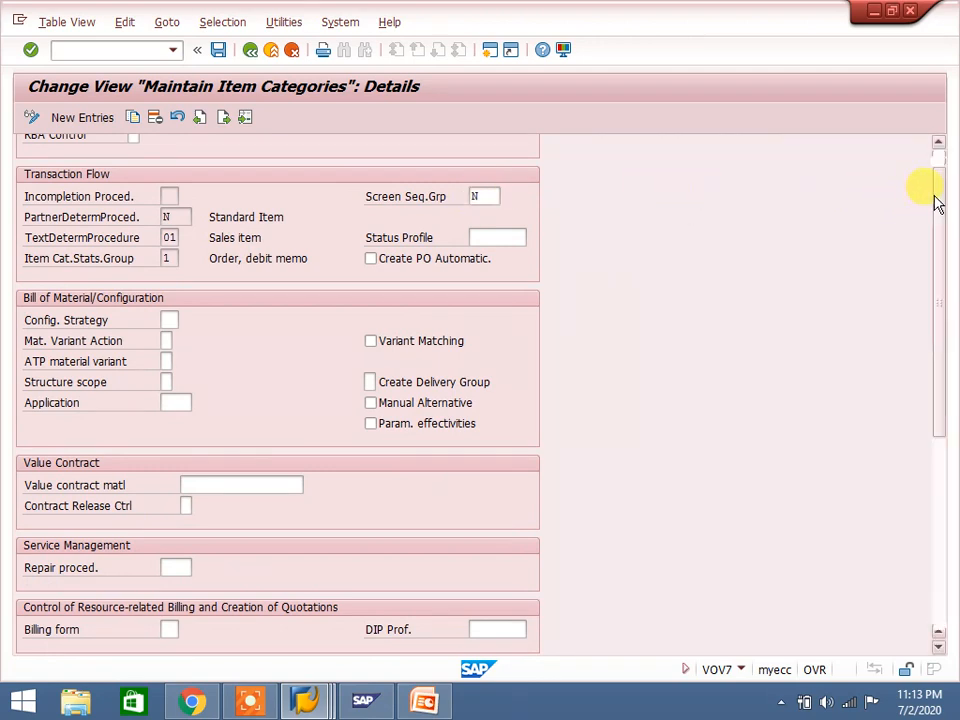
scroll(935, 195, up, 5)
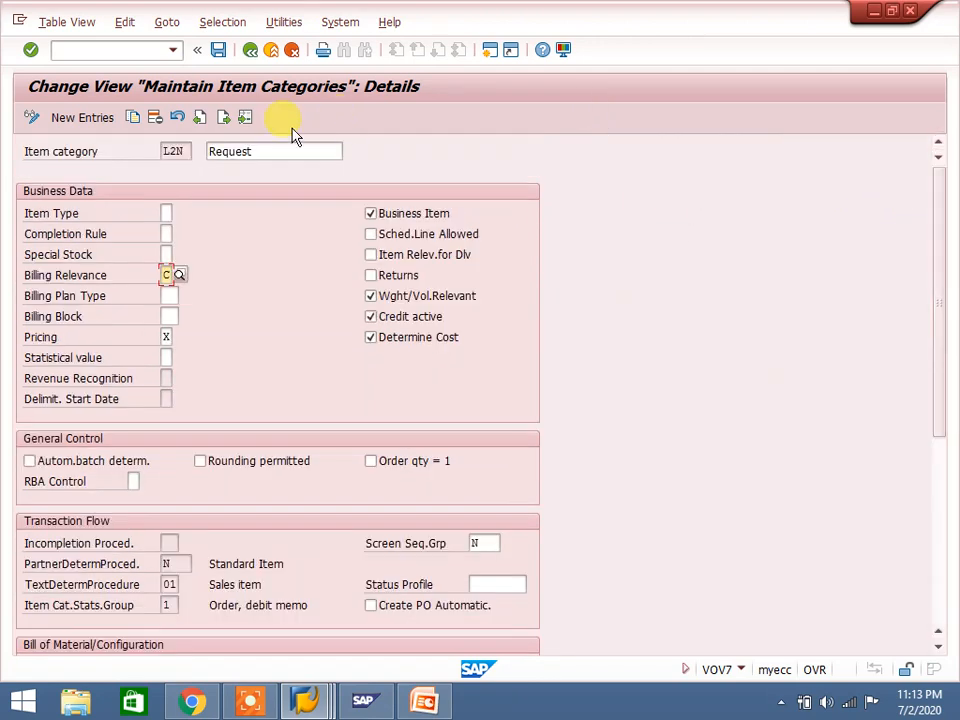
click(251, 49)
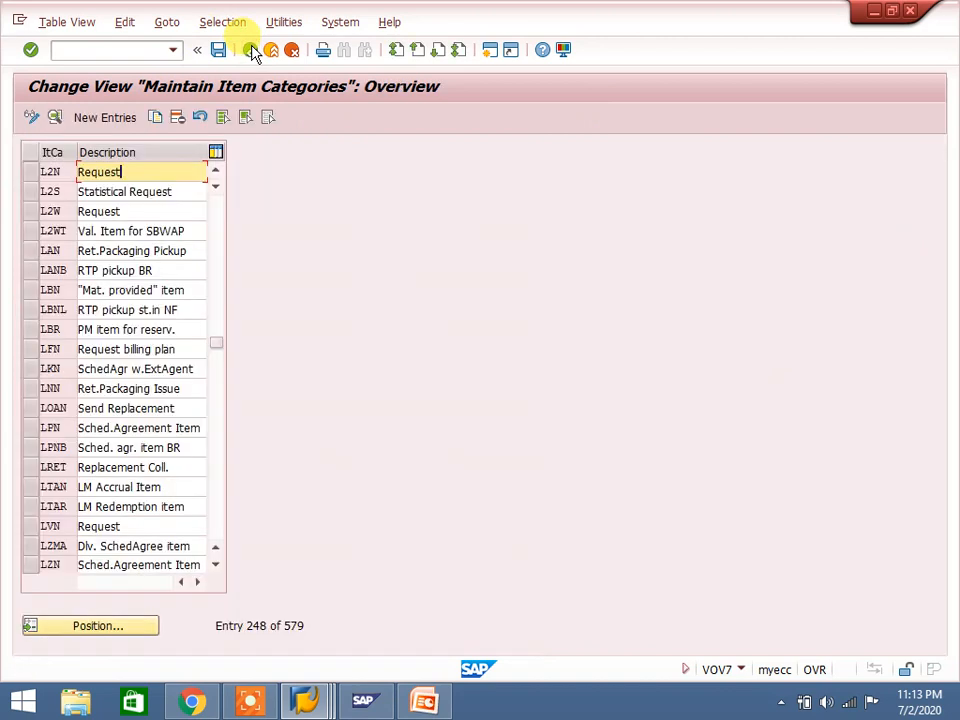
Open the item category assignment with transaction VOV4 and position the list on sales document type DR
click(142, 52)
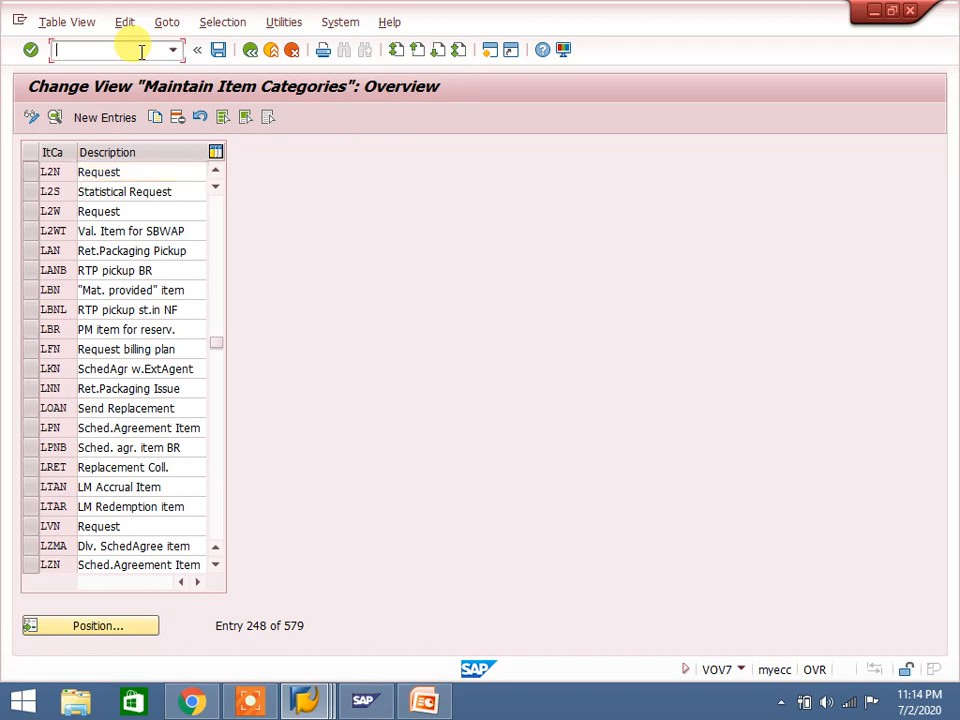
text(/nv)
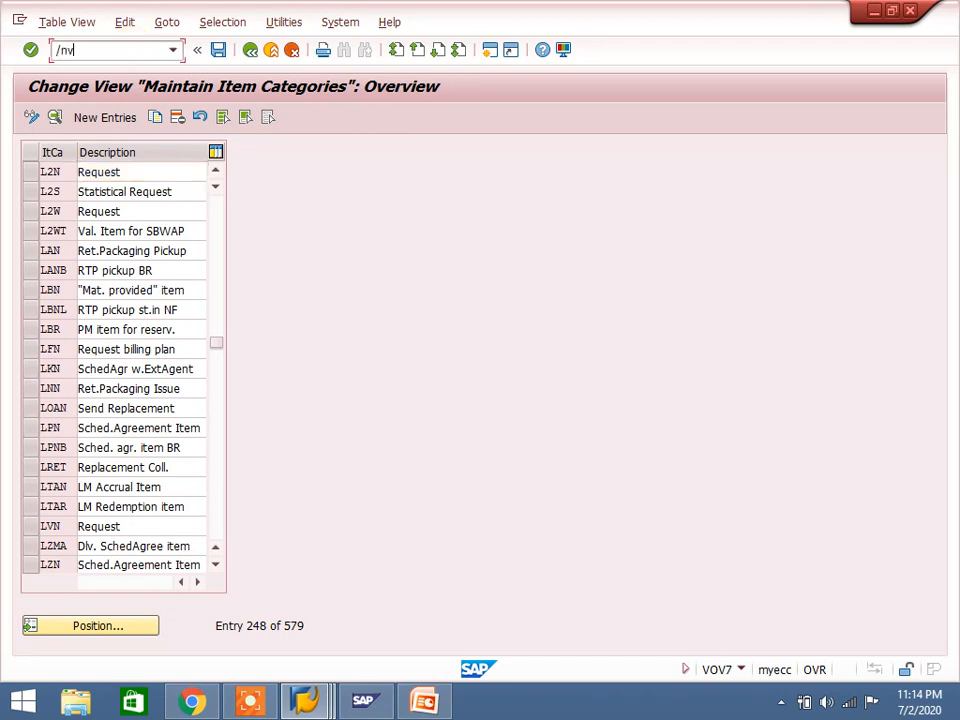
text(ov4)
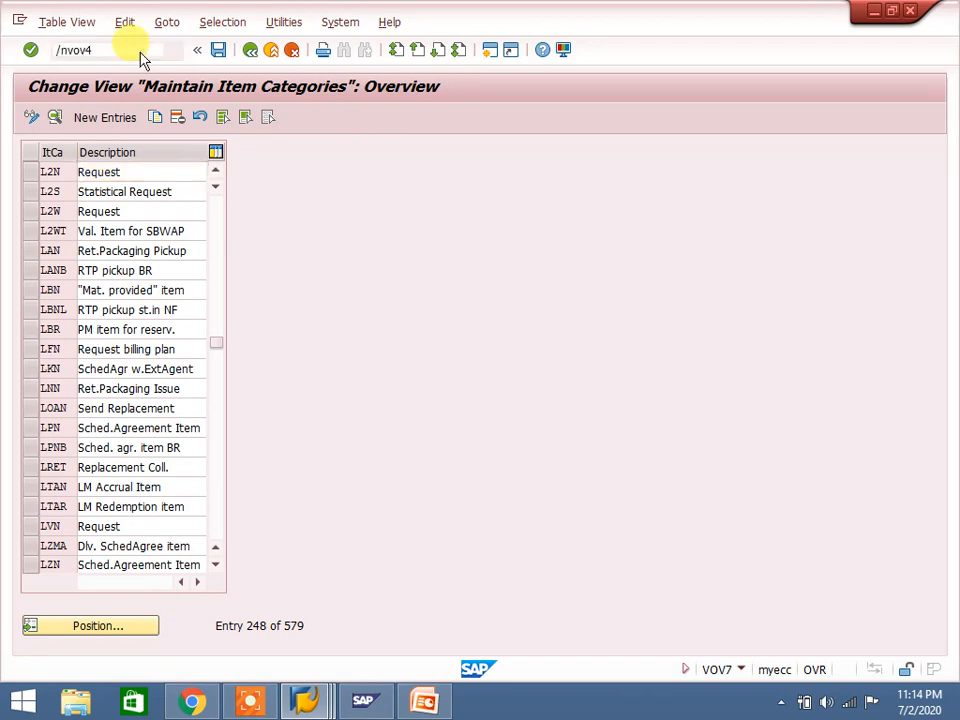
key(Return)
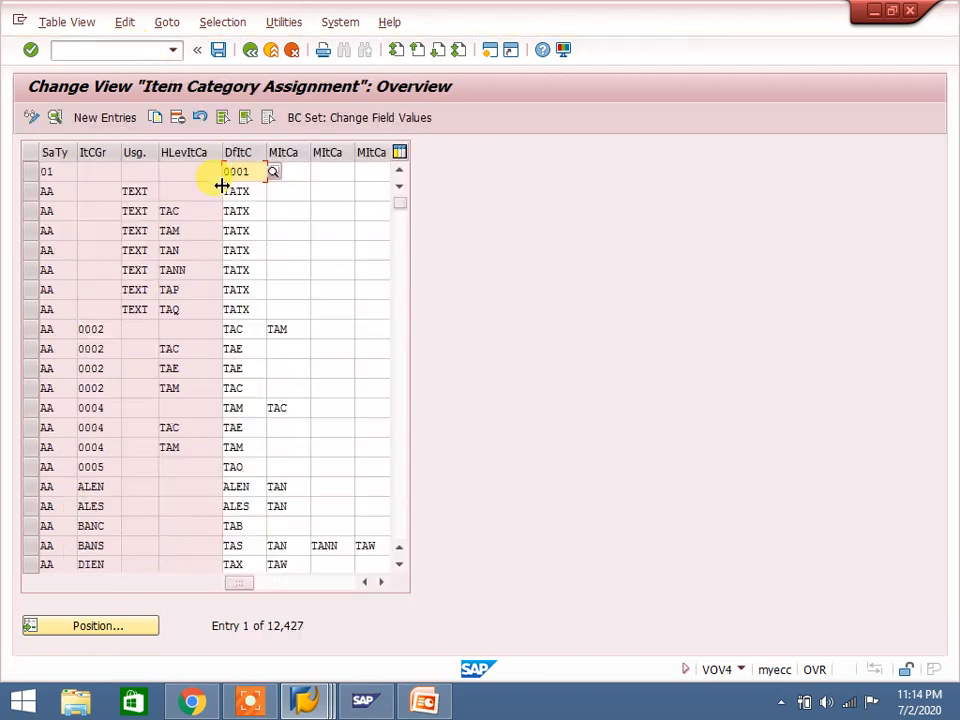
click(118, 625)
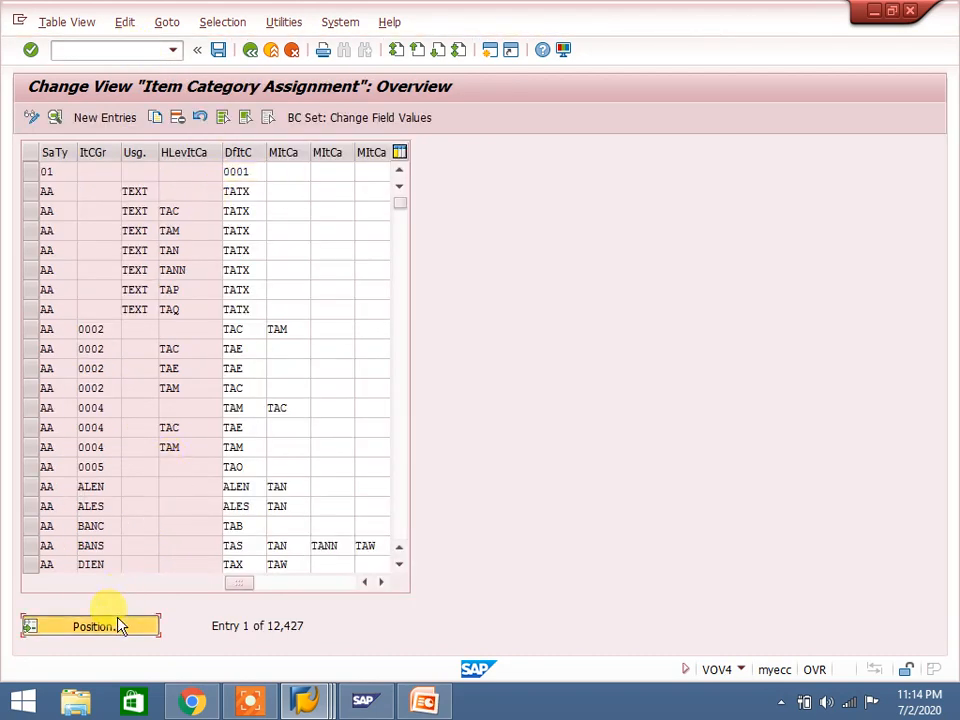
text(dr)
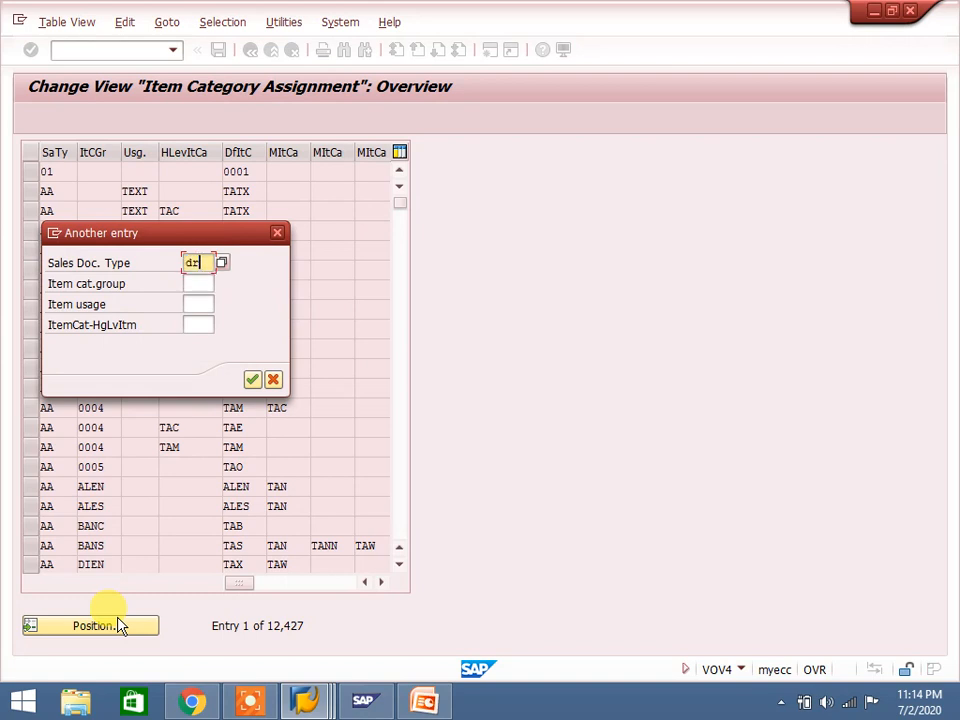
key(Tab)
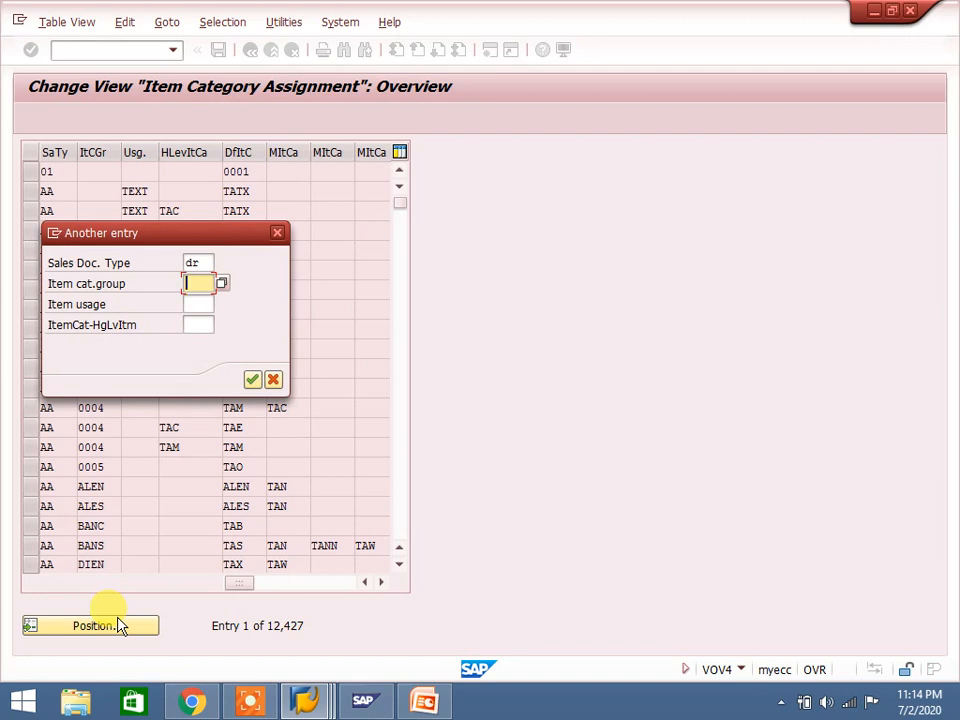
key(Return)
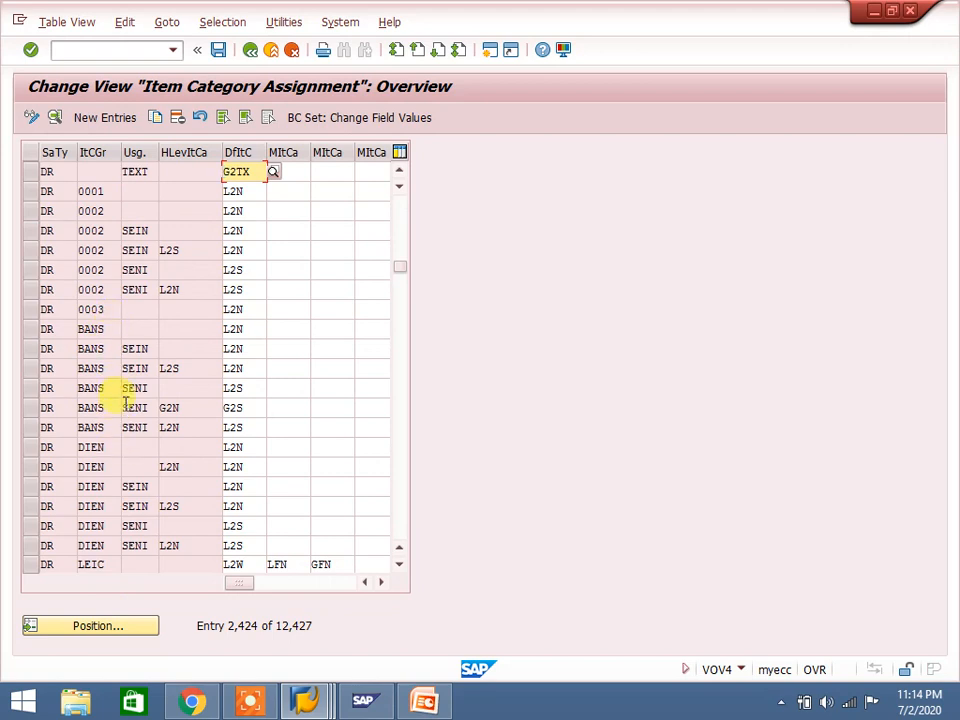
Examine the default item categories assigned to type DR for item category groups 0001, 0002 and NORM
click(114, 190)
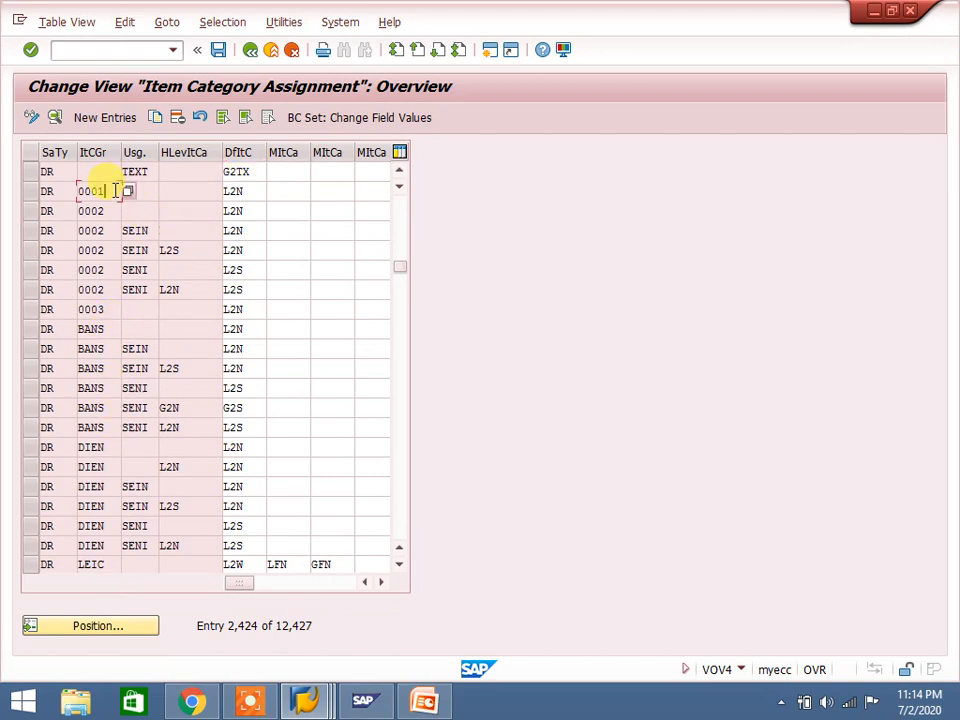
click(236, 191)
click(116, 250)
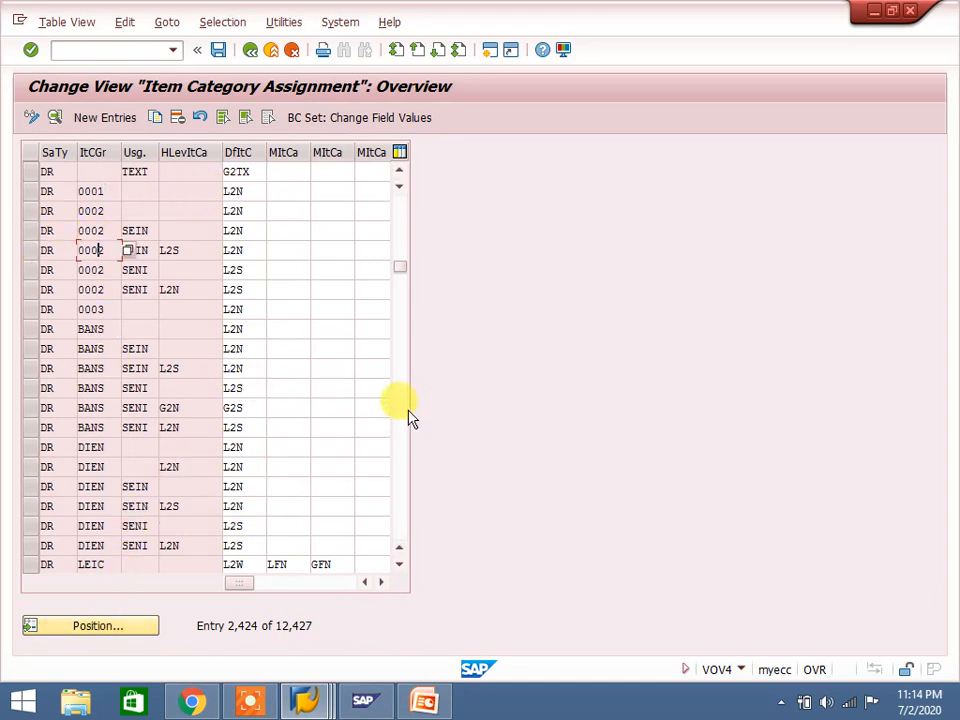
scroll(401, 423, down, 3)
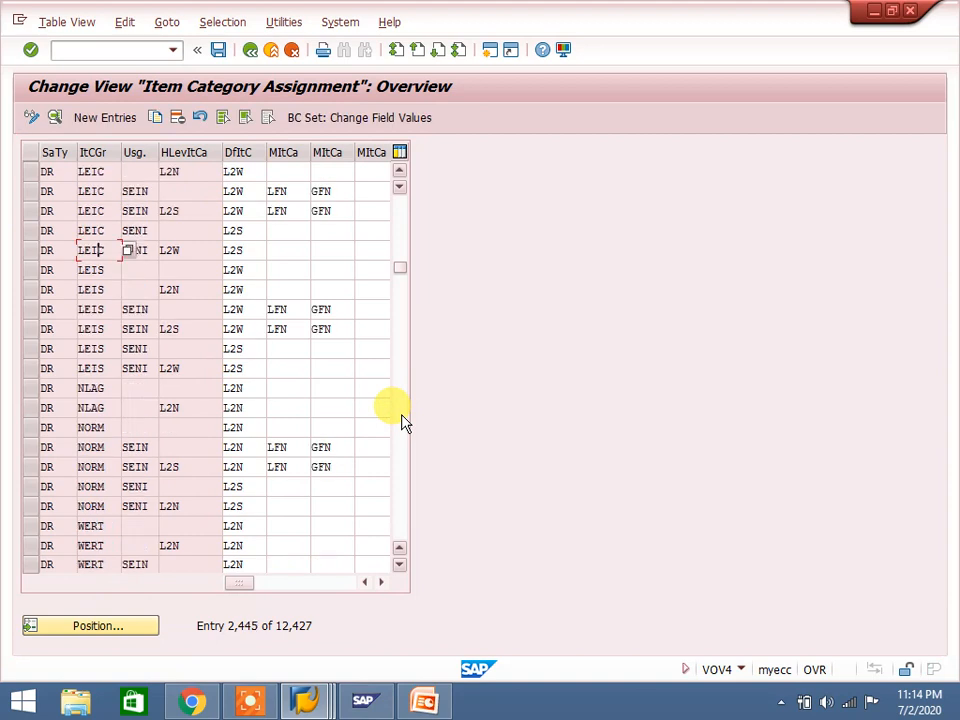
click(92, 447)
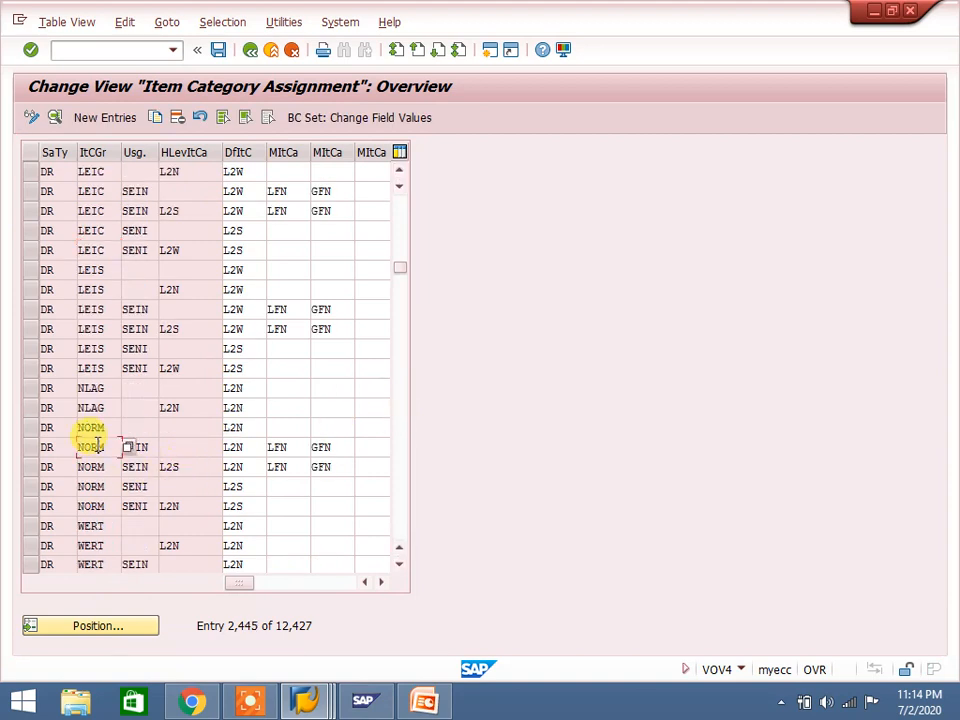
click(92, 428)
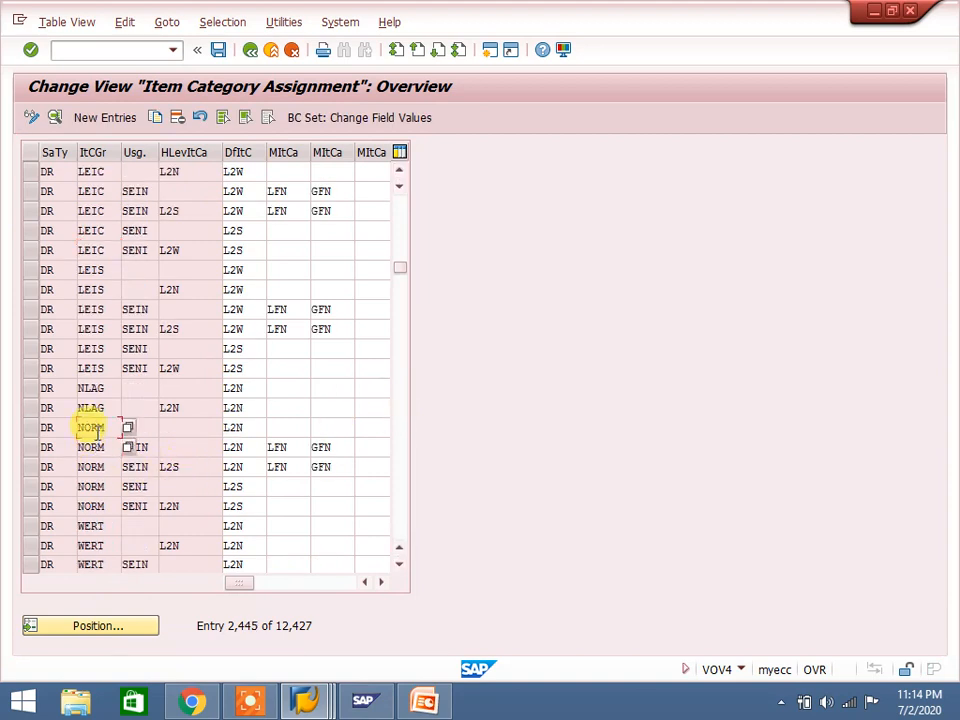
click(243, 425)
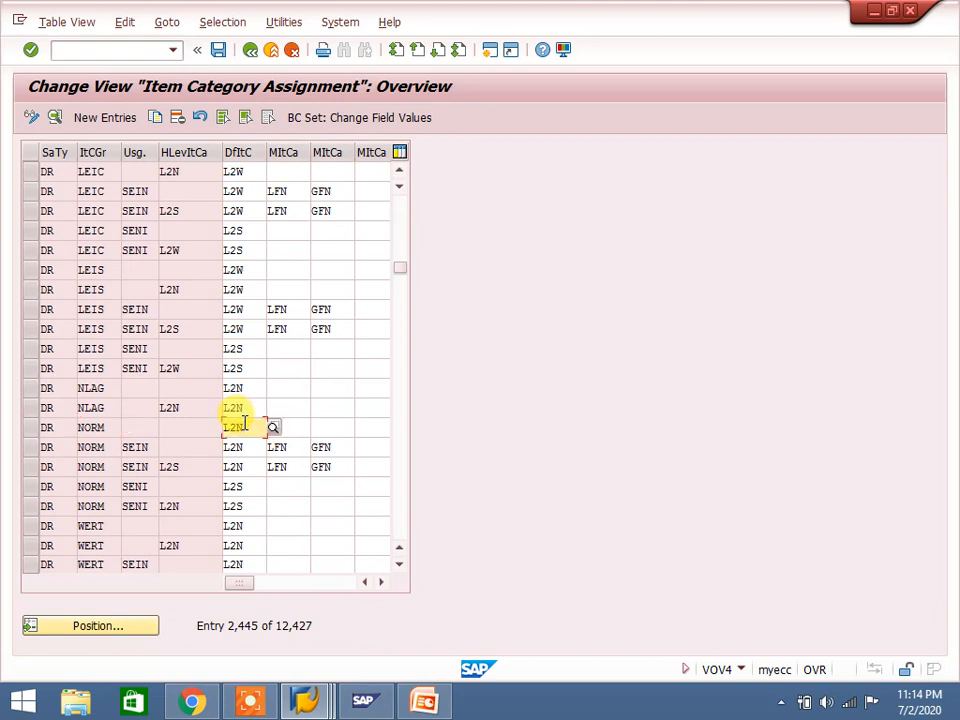
Position the item category assignment list on type CR and examine the entries for item category groups NORM and LEIS
click(130, 630)
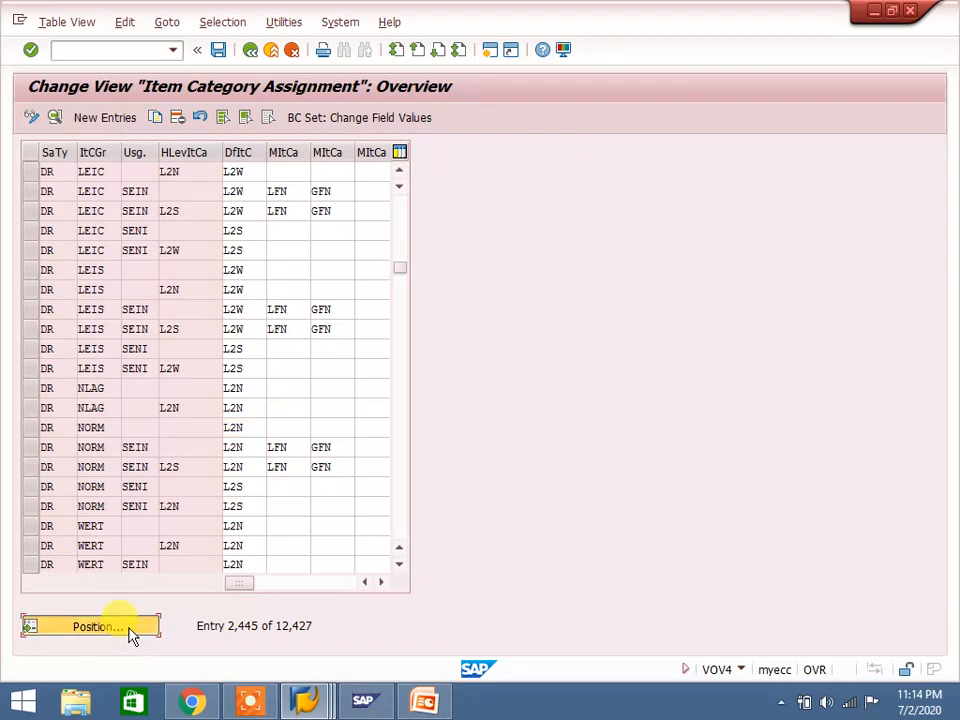
text(cr)
key(Return)
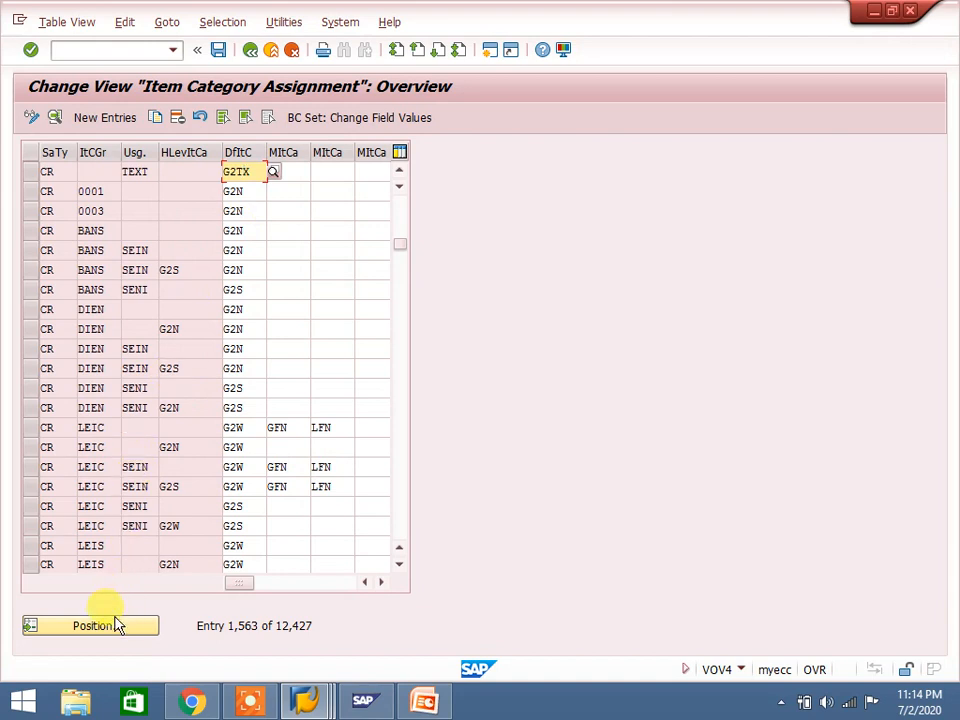
click(402, 452)
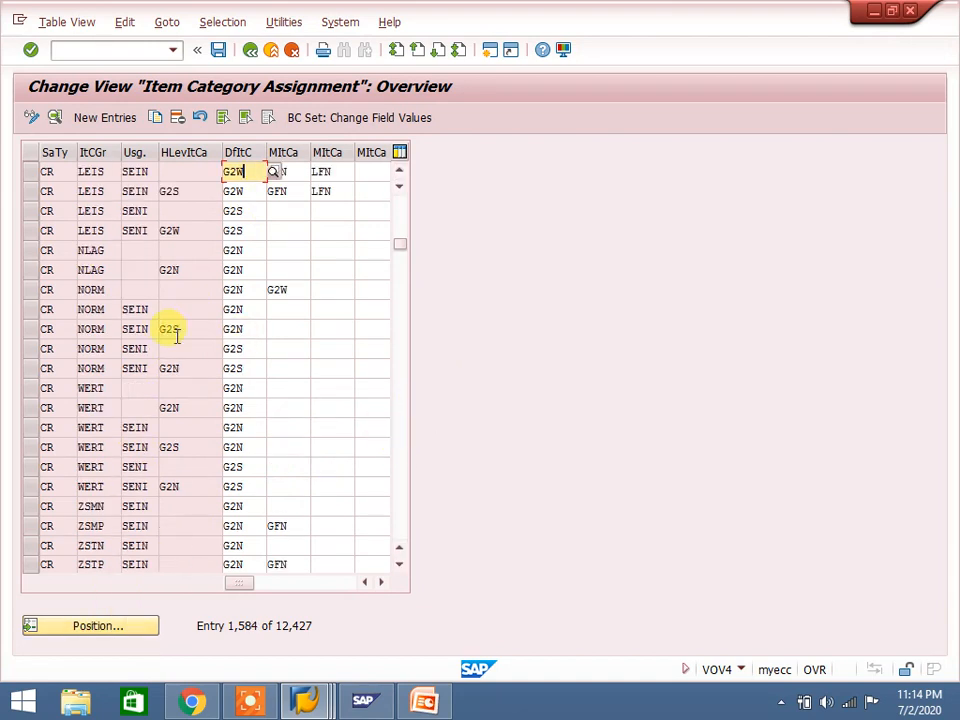
click(103, 289)
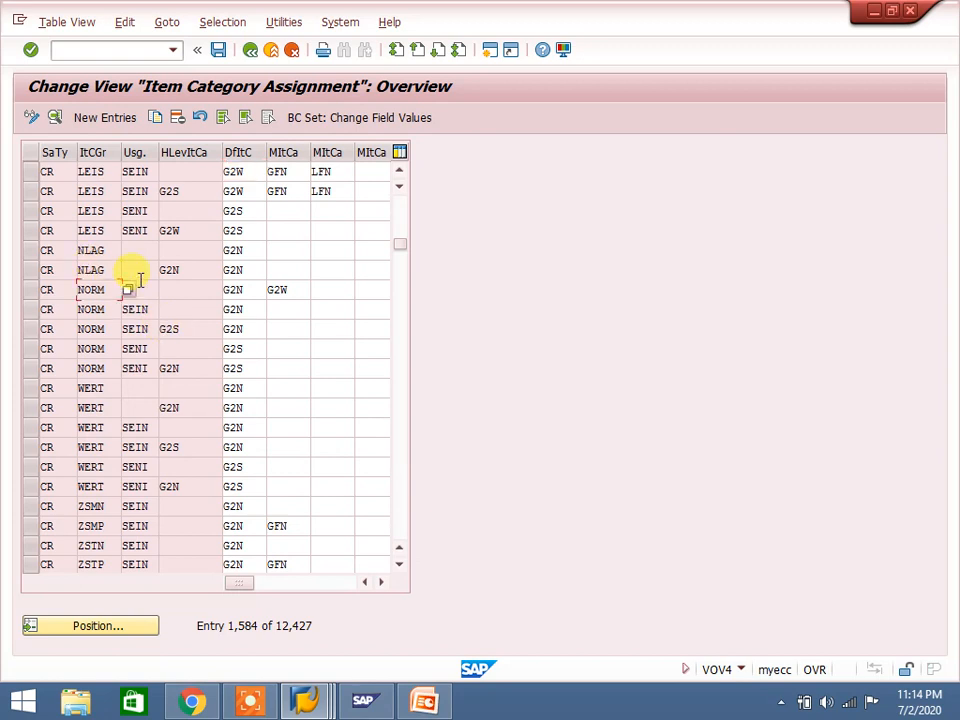
click(104, 230)
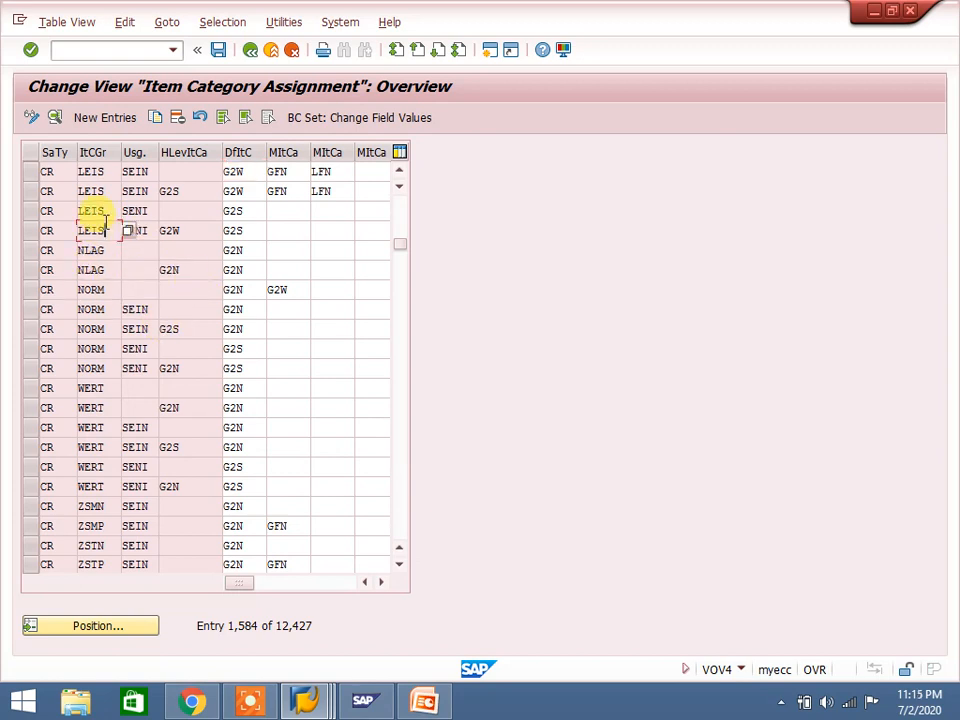
click(105, 190)
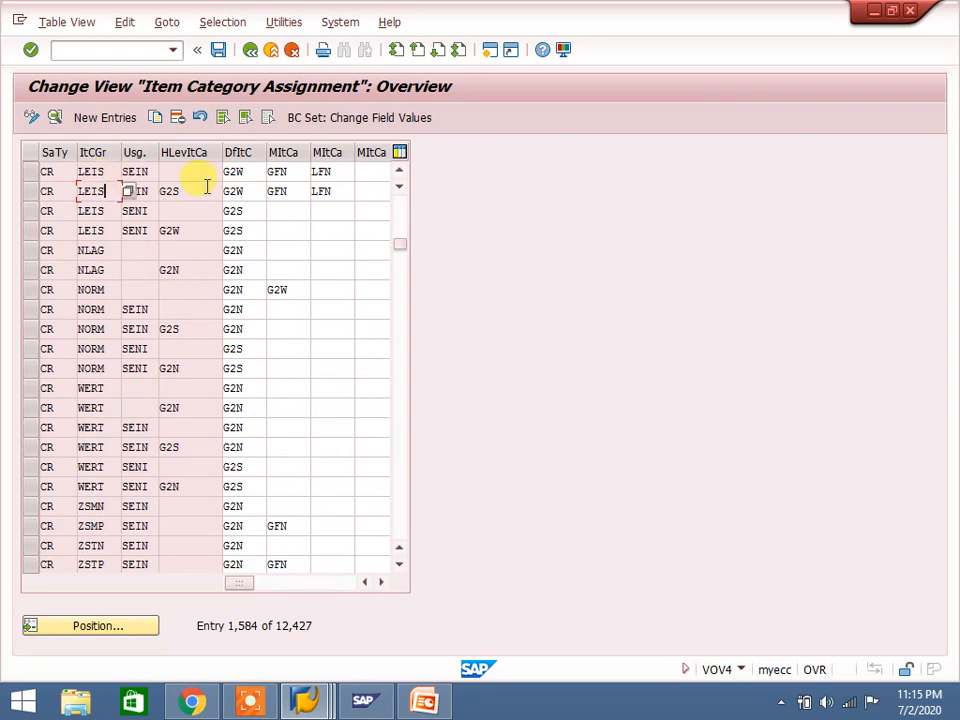
Check the default item category for type CR with group LEIS, and open the billing document types with transaction VOFA
click(264, 203)
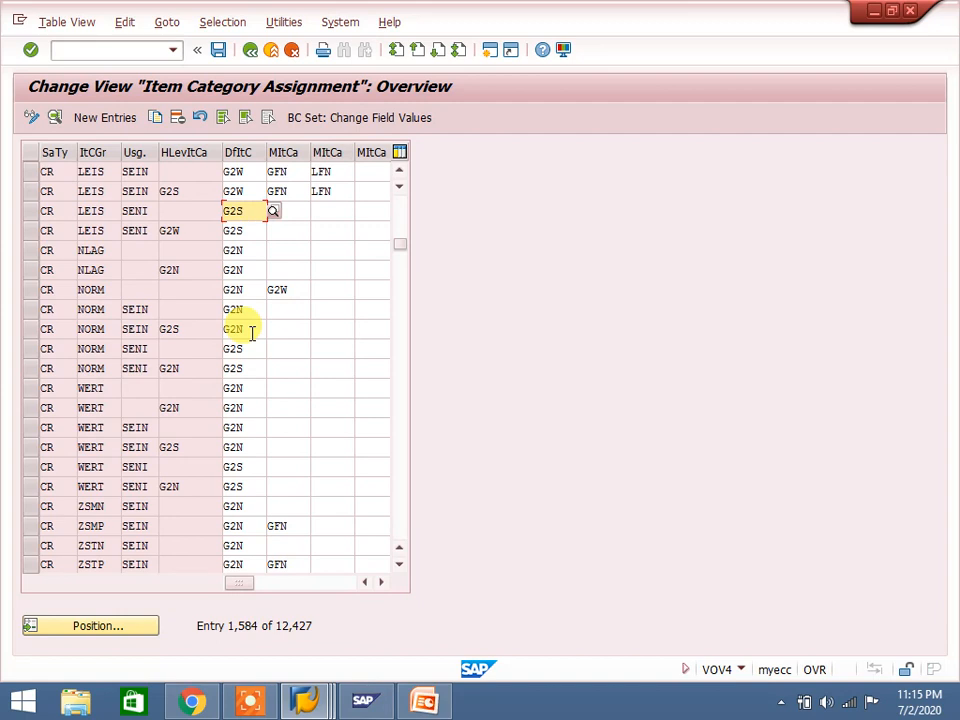
click(118, 56)
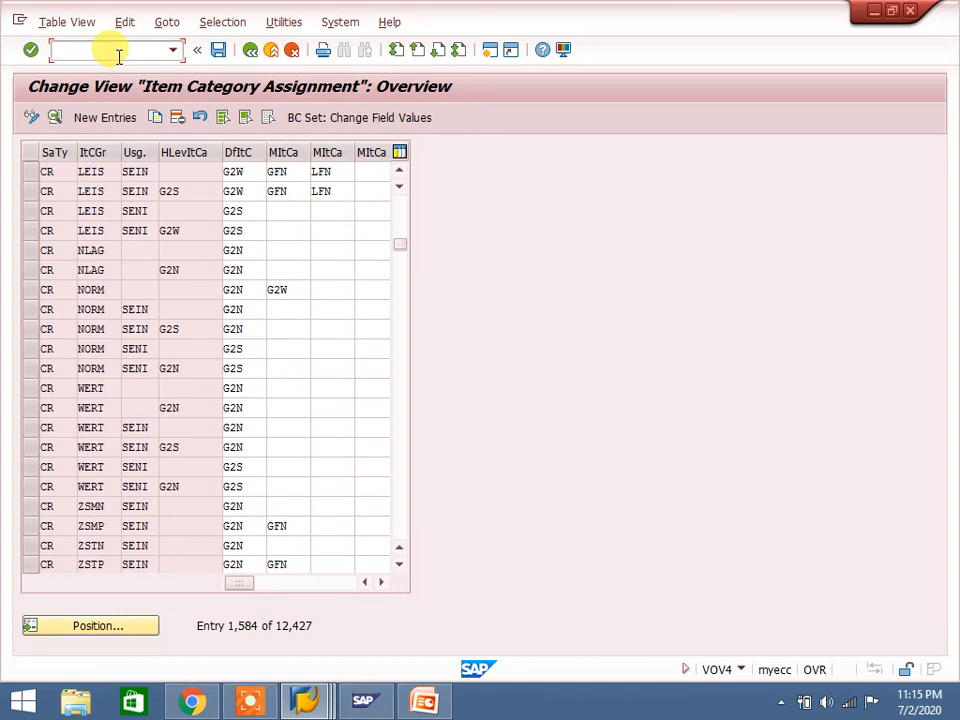
text(/n)
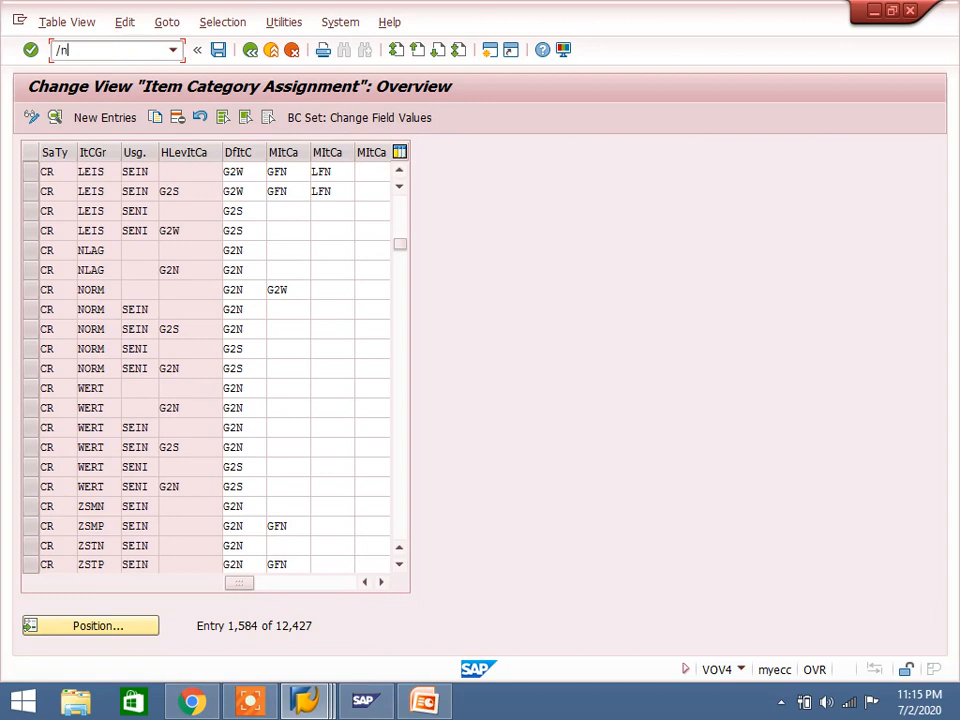
text(vofa)
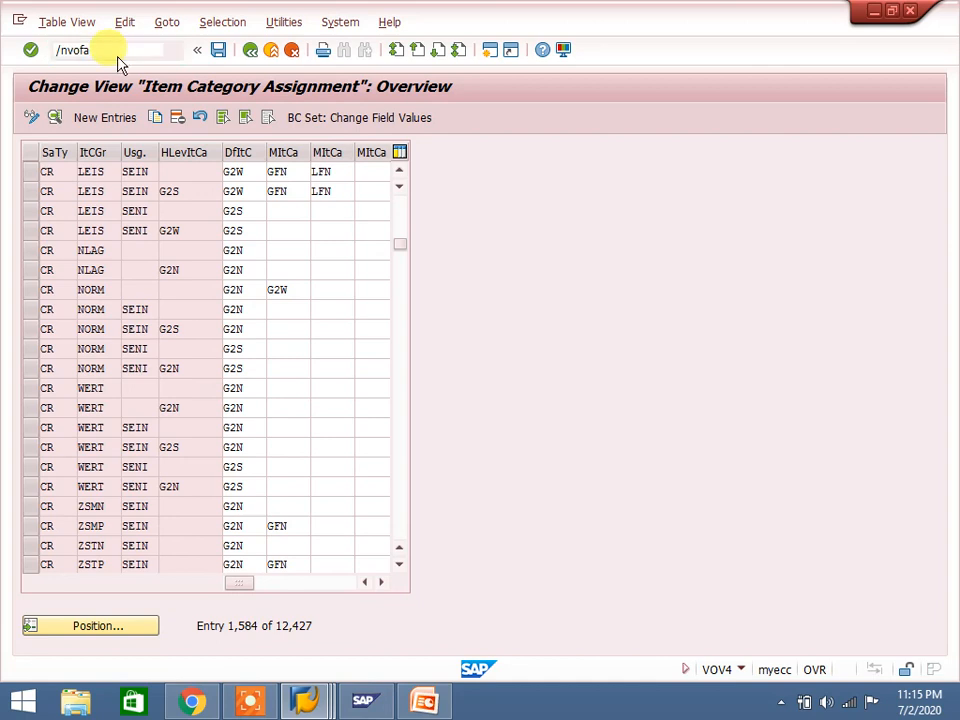
key(Return)
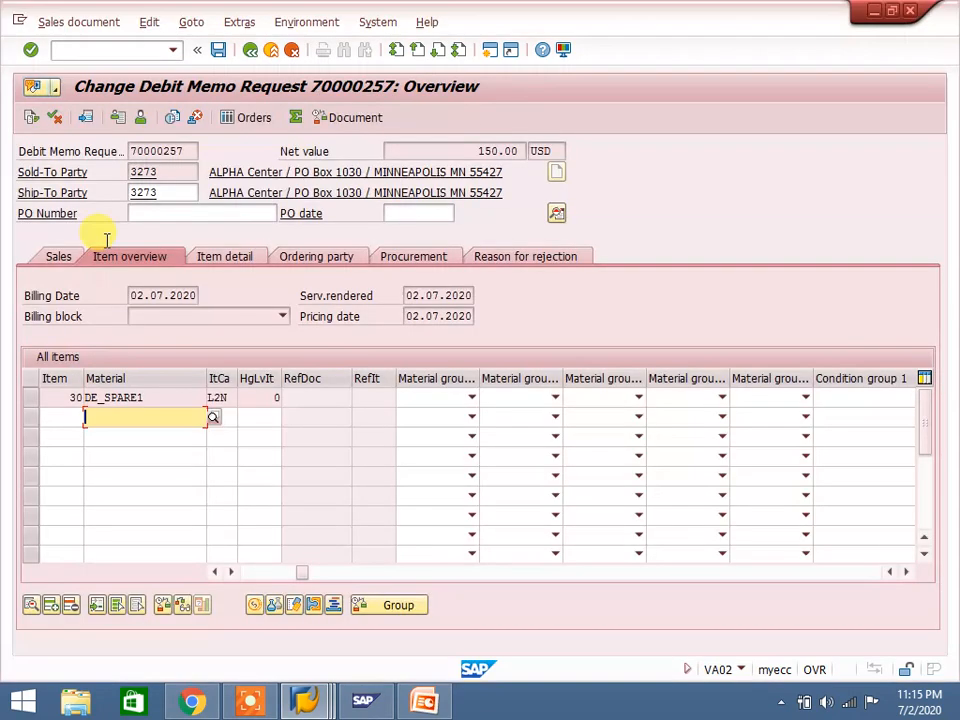
In the debit memo request session, start transaction VF02 and open the proposed billing document
click(97, 50)
text(/)
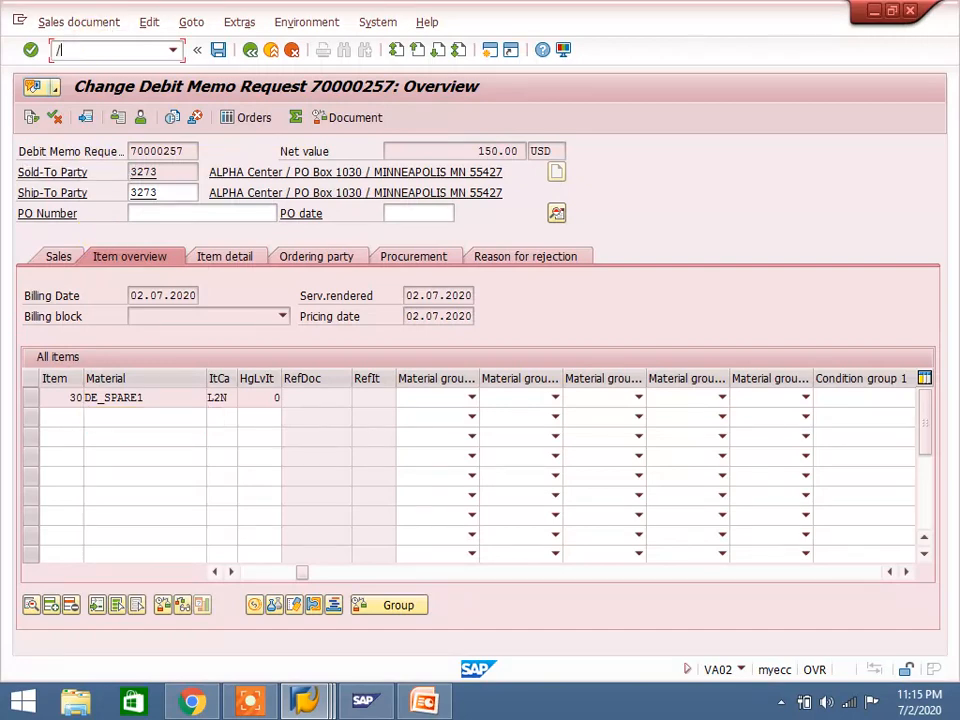
text(nvf02)
key(Return)
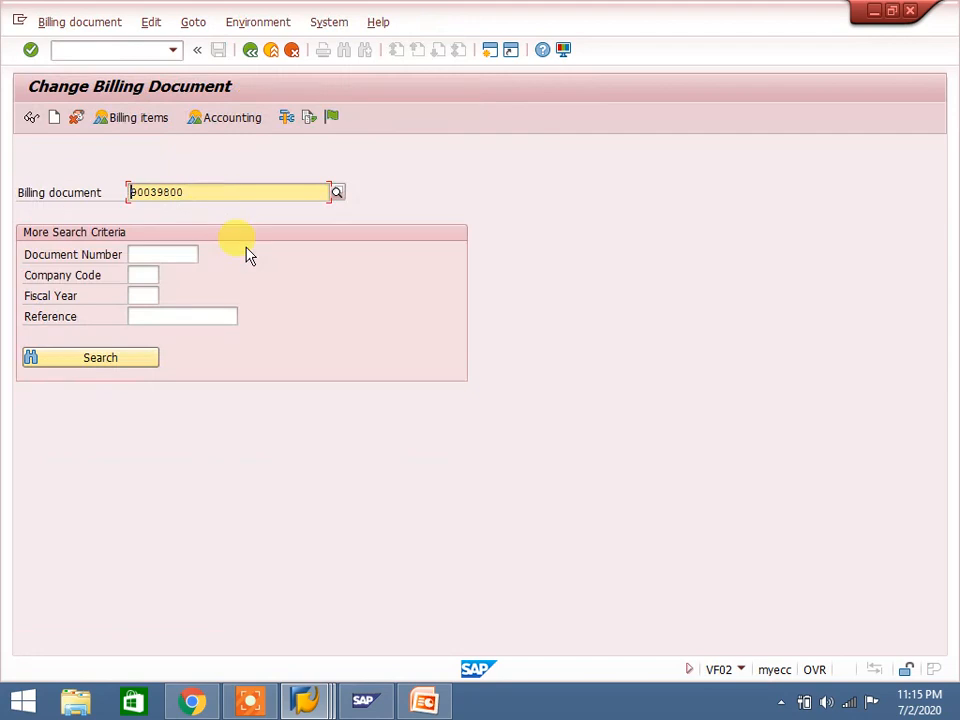
key(Return)
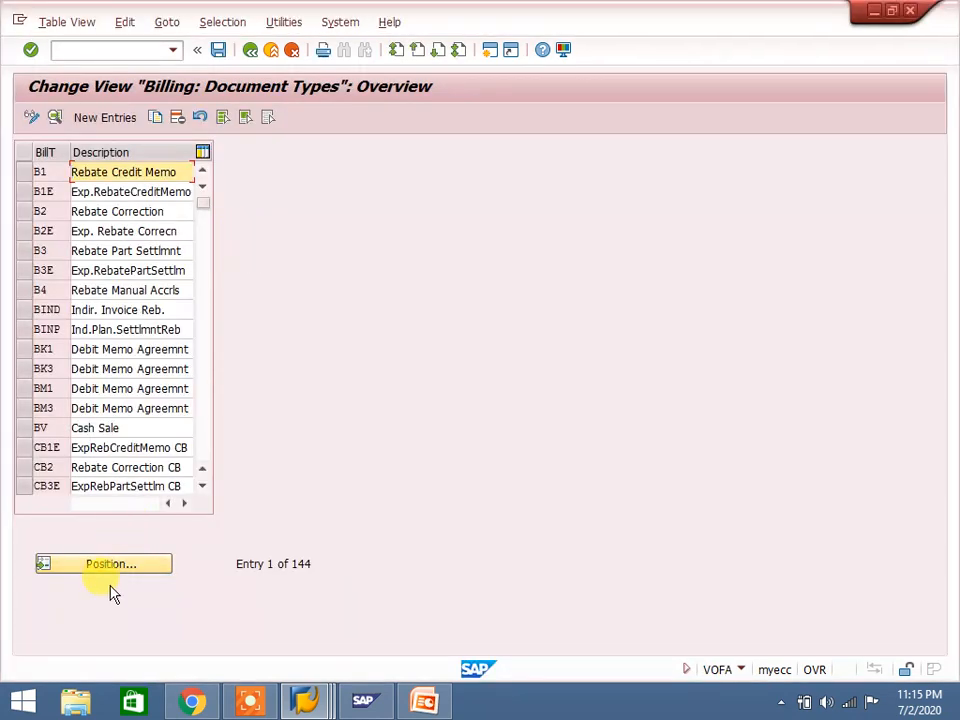
Position the billing document types list on L2 and open the details of the Debit Memo type
click(111, 566)
text(1)
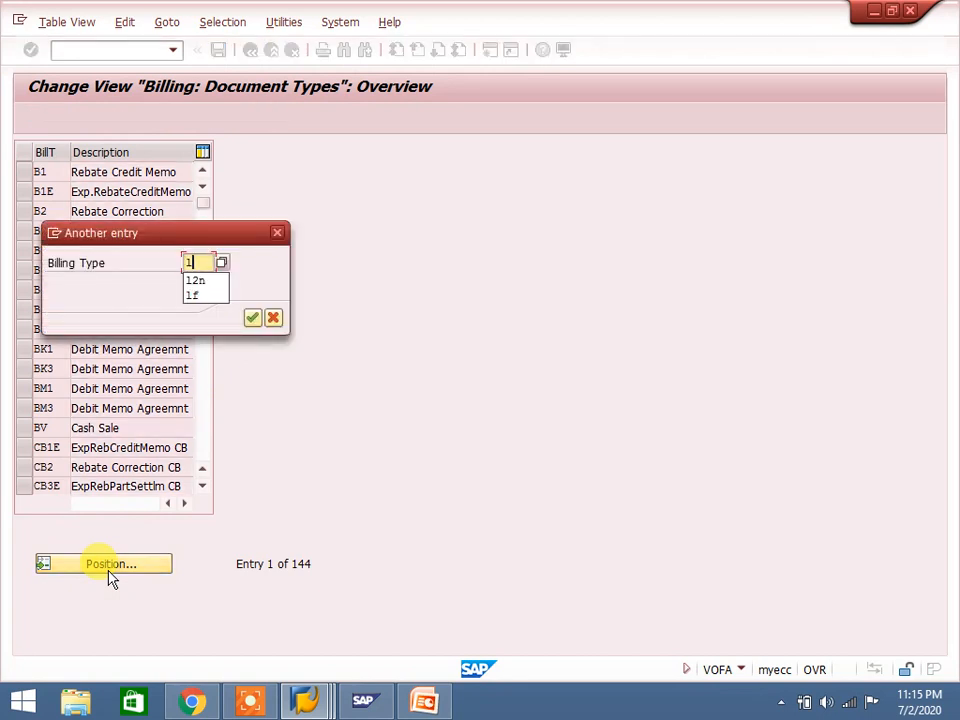
text(2)
key(Return)
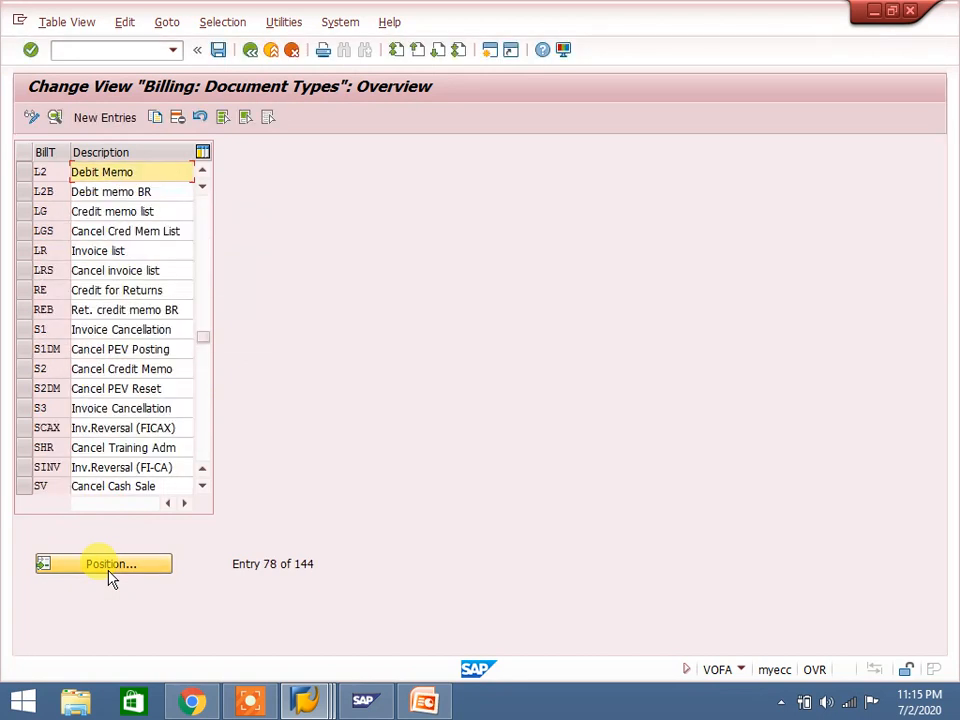
double_click(145, 171)
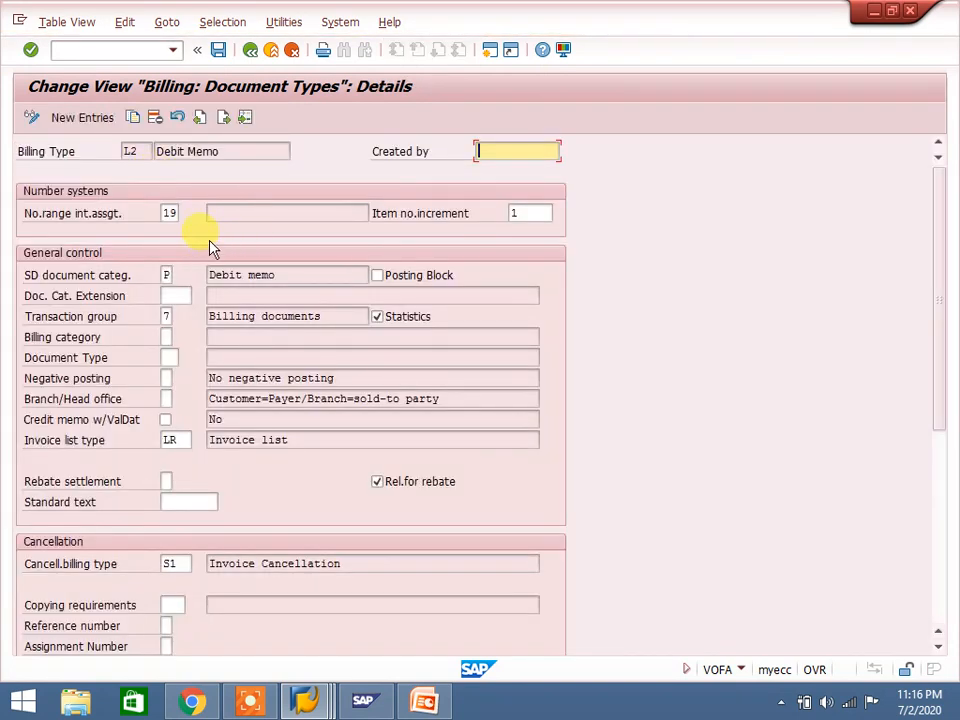
Examine the SD document category of billing type L2 together with its list of possible values
click(167, 274)
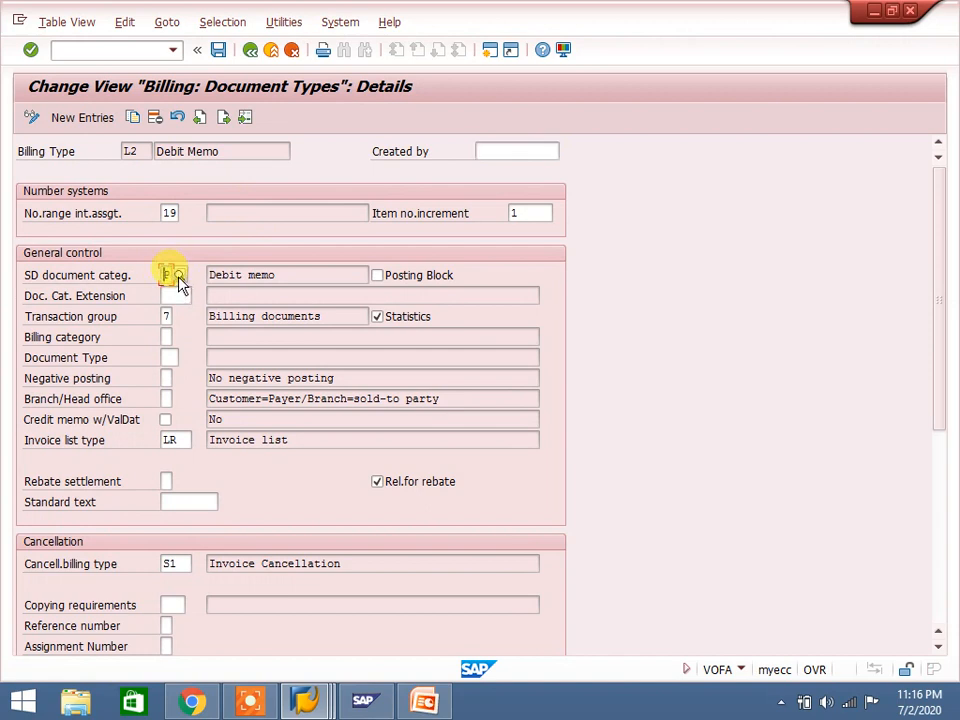
click(179, 275)
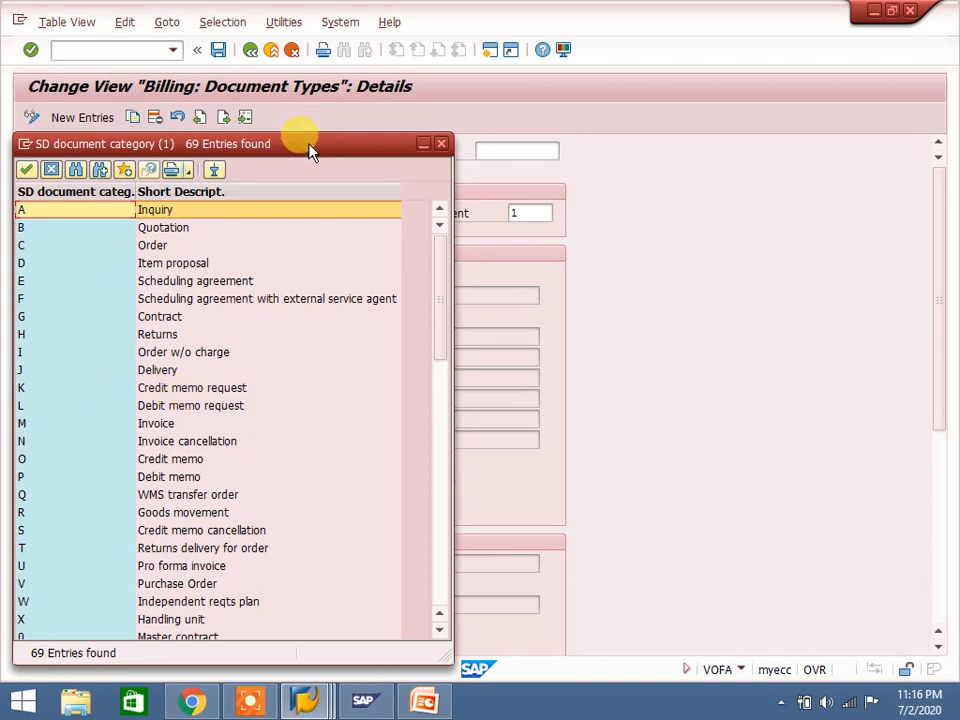
drag(310, 148, 588, 58)
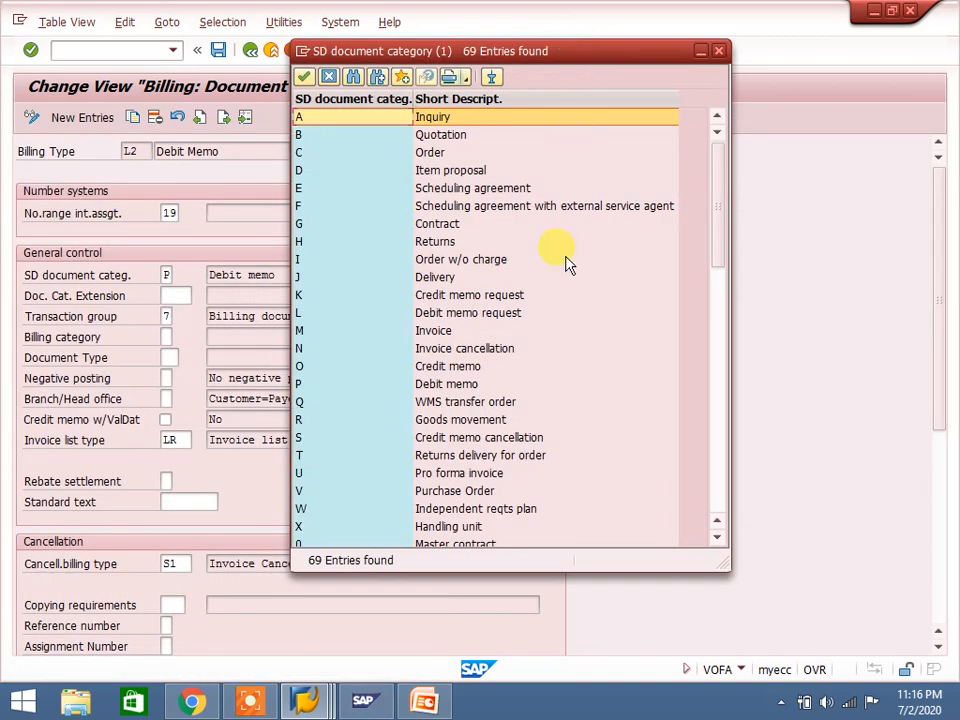
click(721, 52)
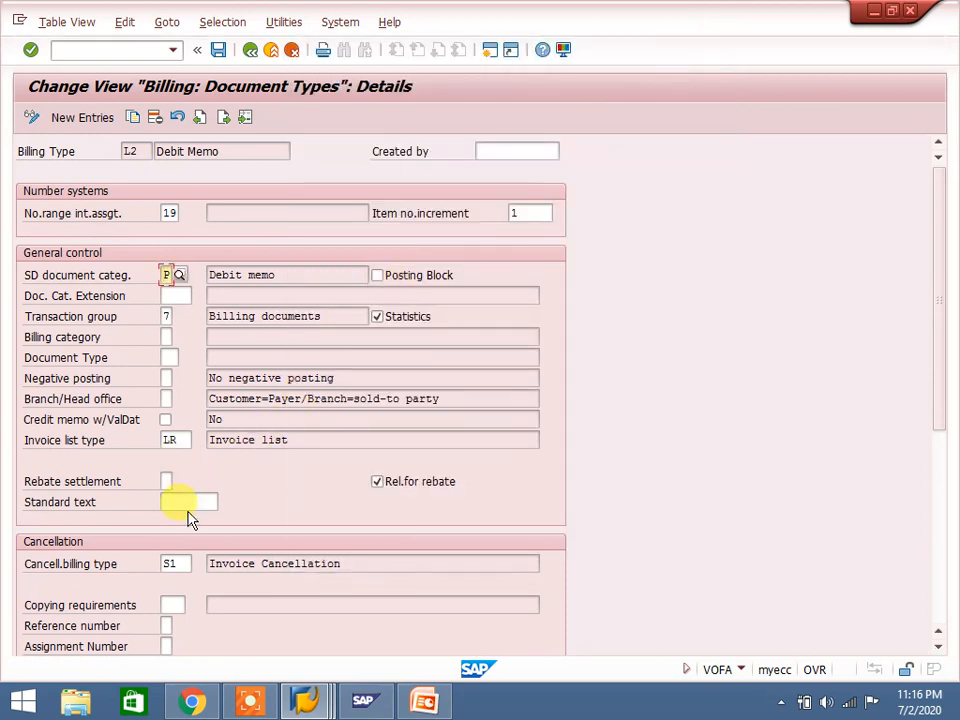
Examine L2's cancellation billing type, account determination, output settings and number range, and return to the overview
click(184, 562)
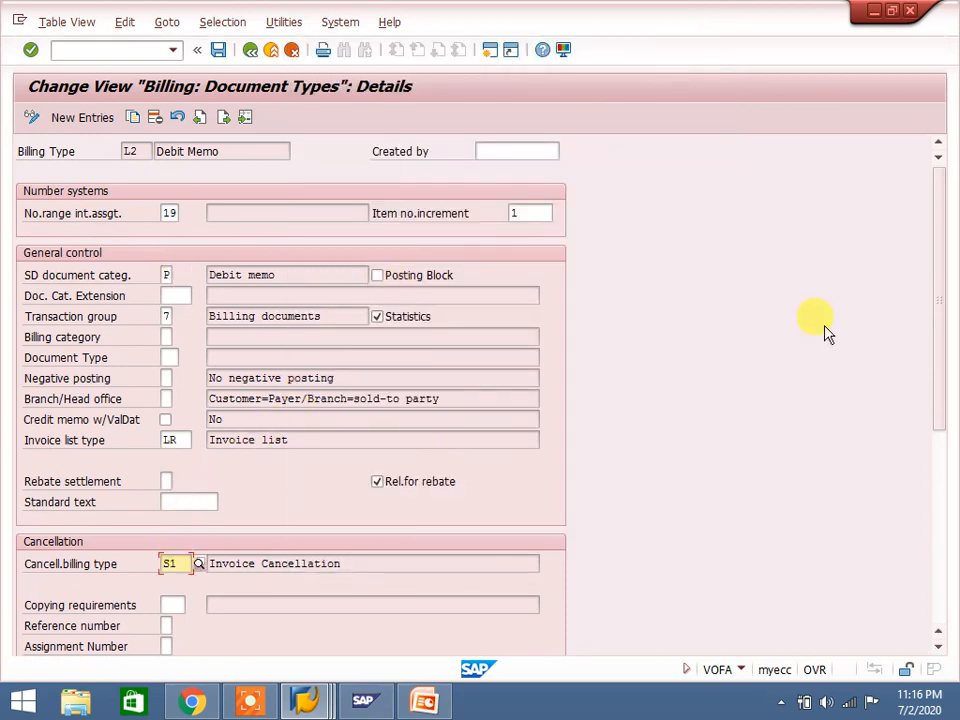
drag(942, 300, 926, 505)
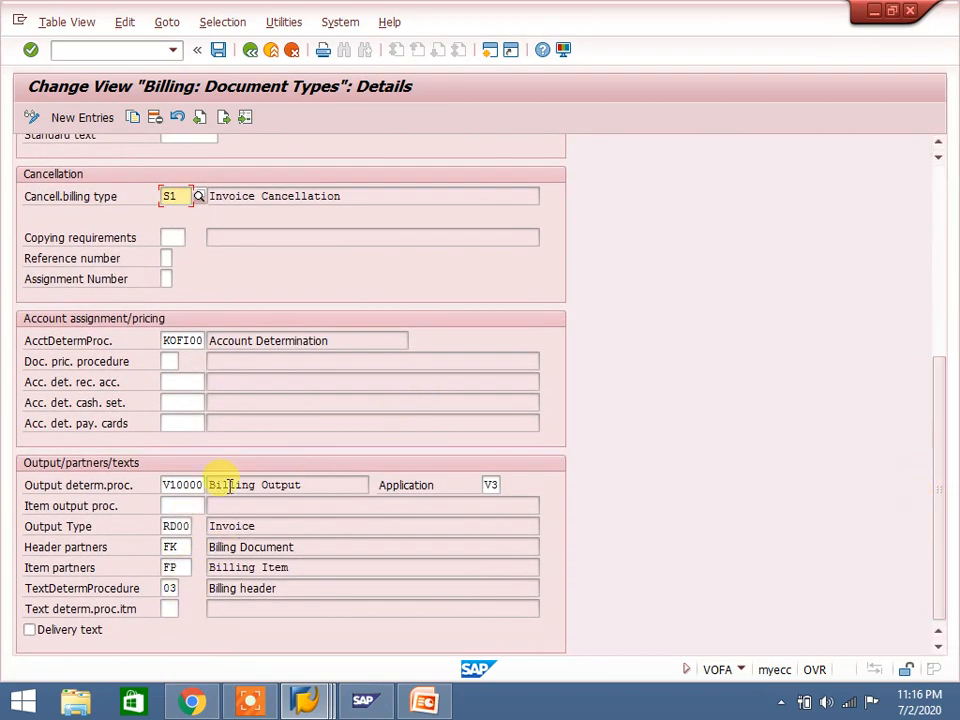
click(937, 197)
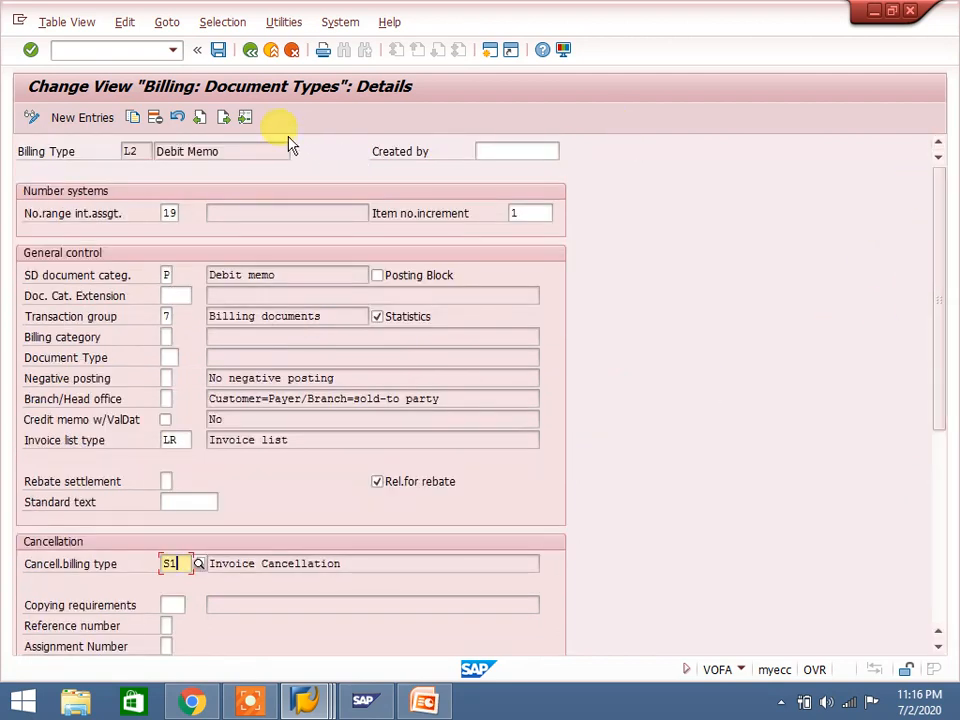
click(170, 211)
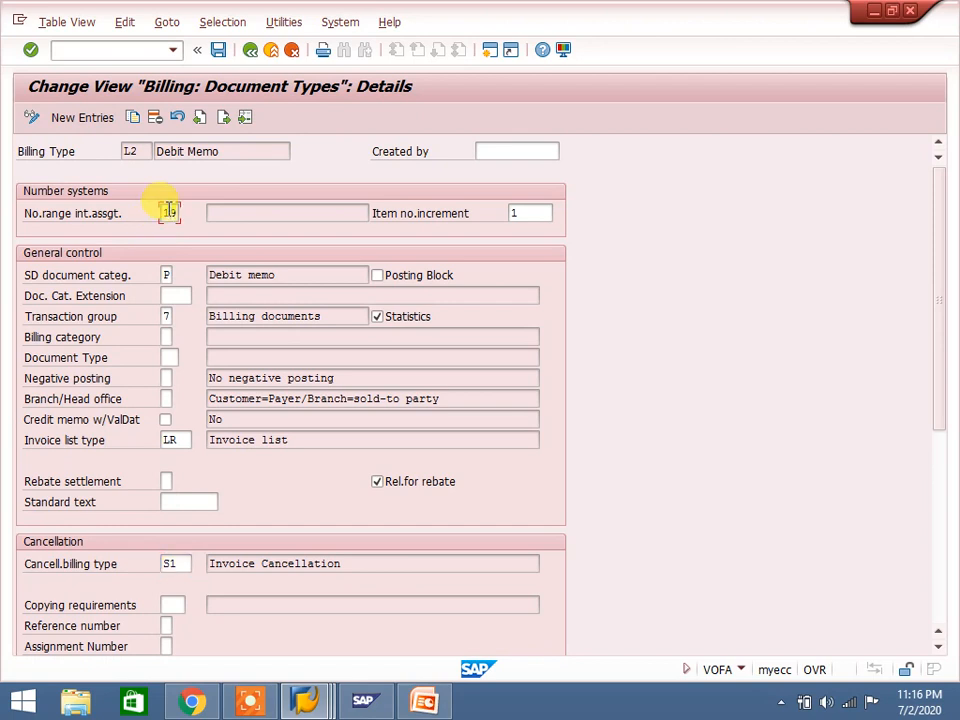
click(250, 50)
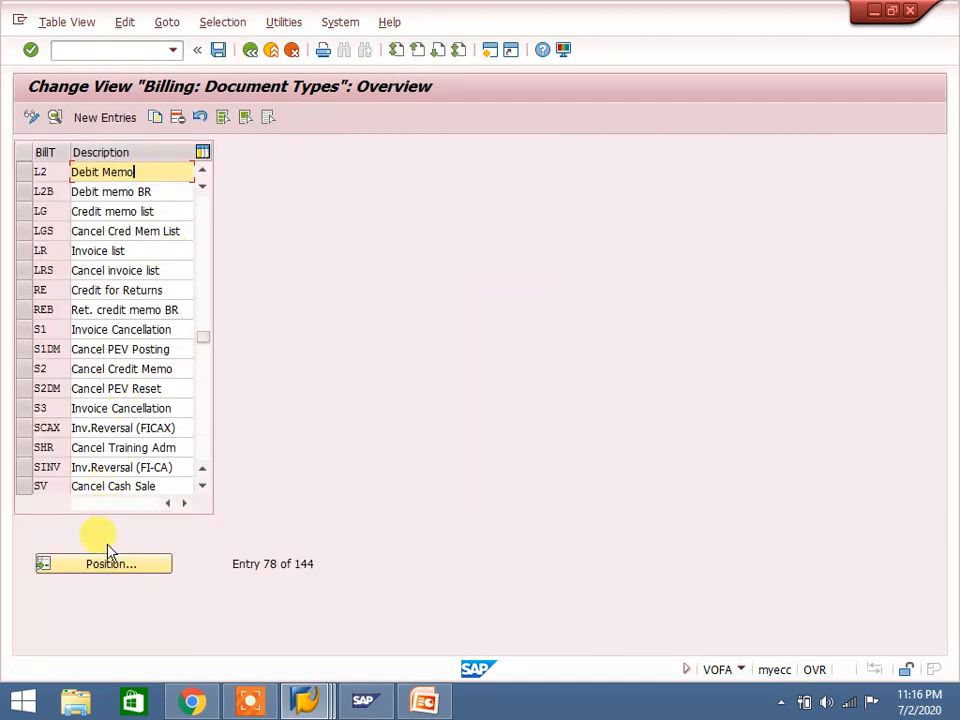
Position the billing document types list on G2 and open the details of the Credit Memo type
click(105, 566)
text(g)
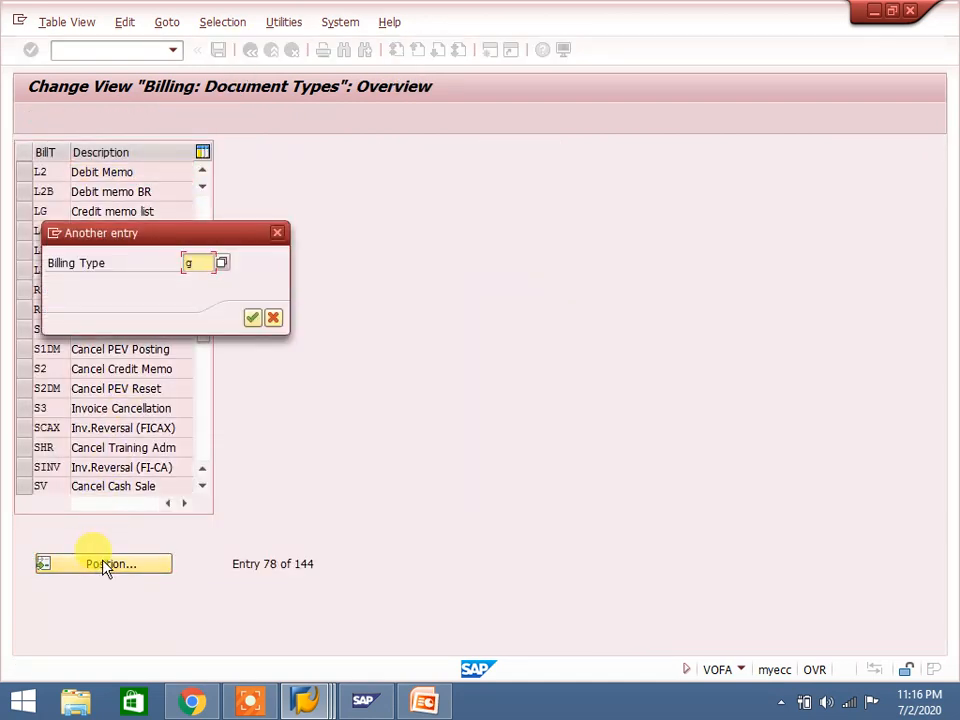
text(2)
key(Return)
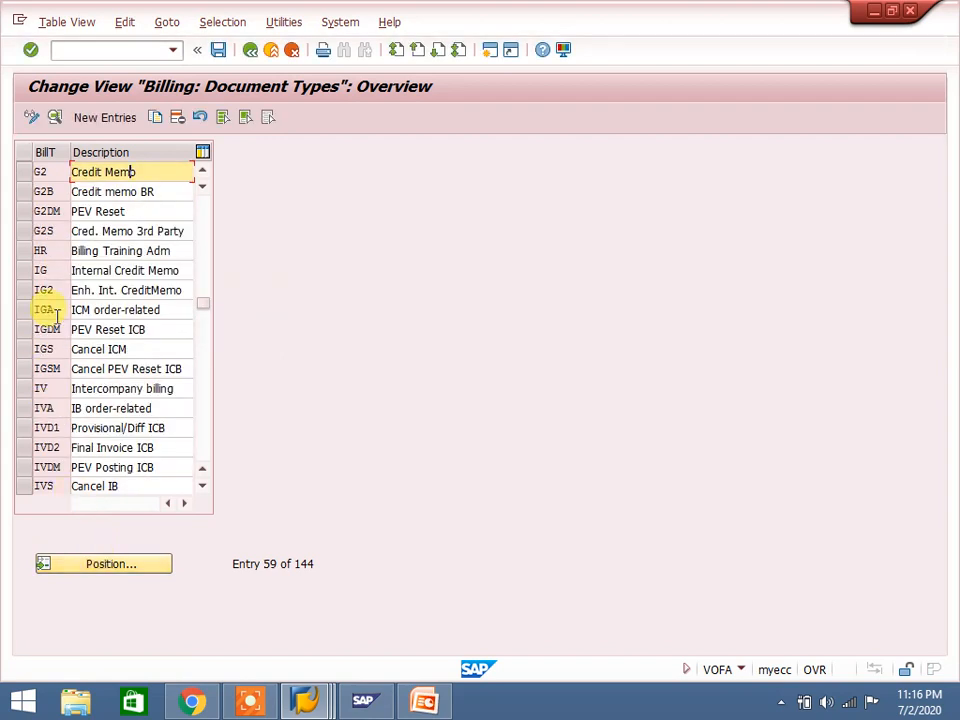
double_click(157, 176)
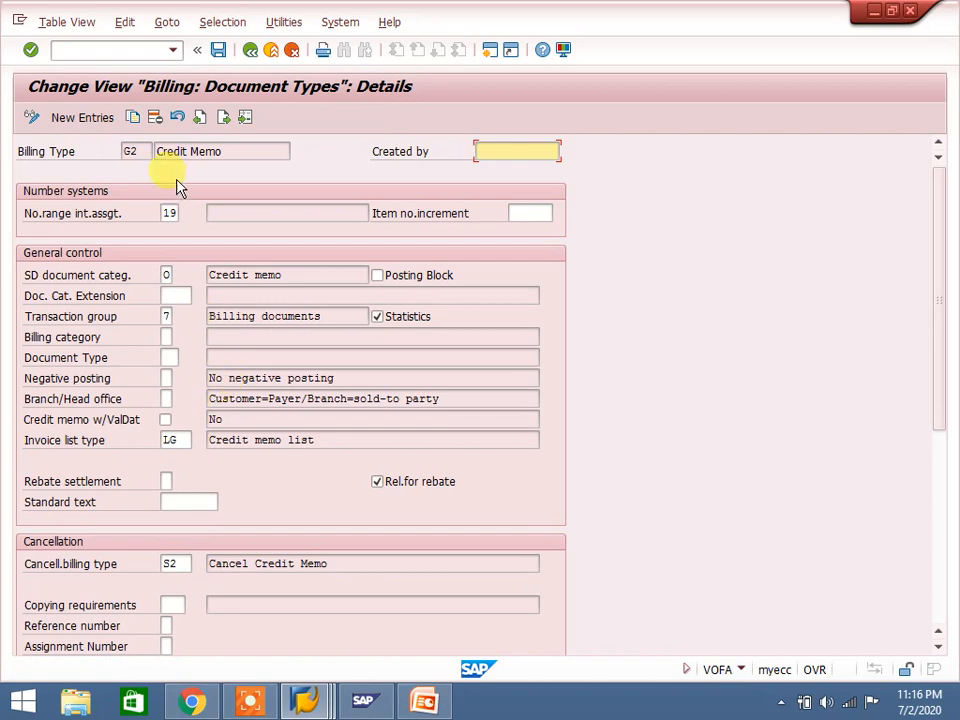
Examine the SD document category, cancellation billing type, account determination and output settings of billing type G2
click(168, 274)
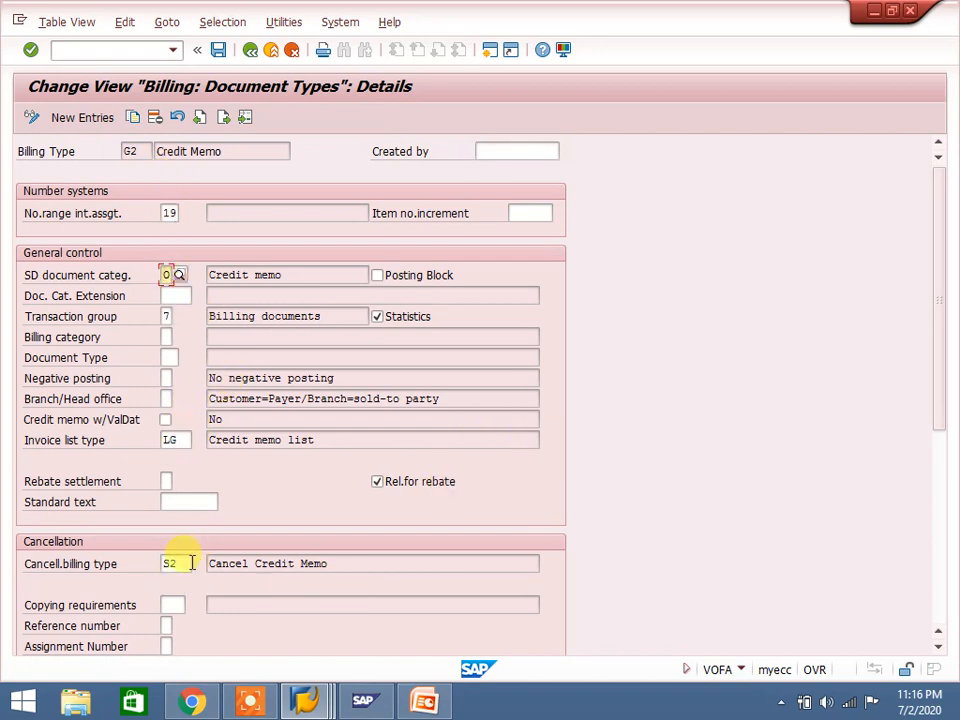
click(190, 563)
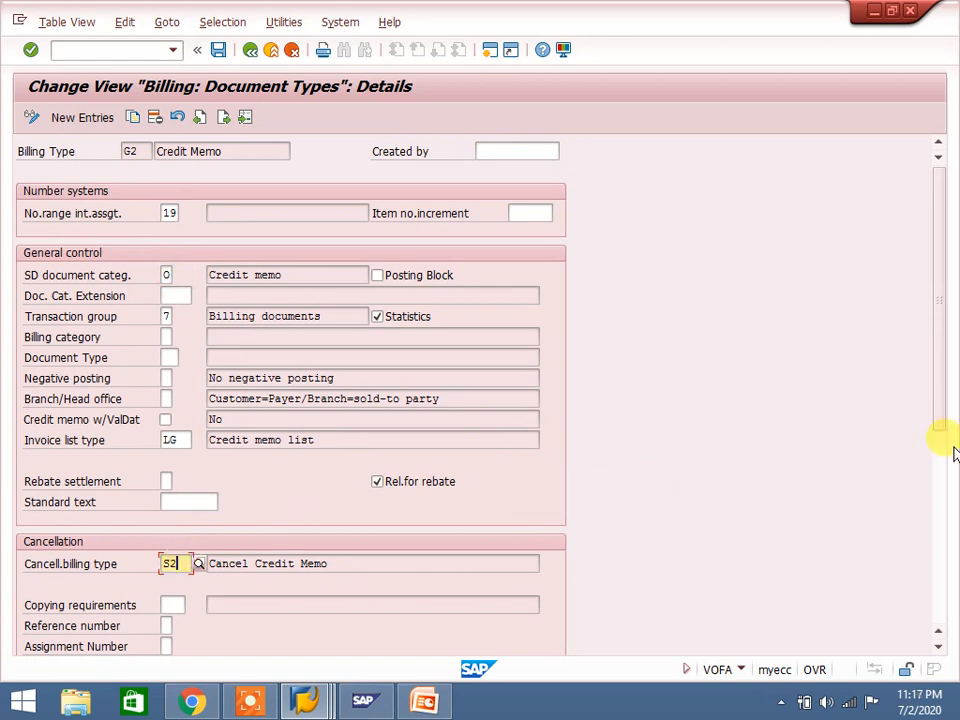
click(941, 511)
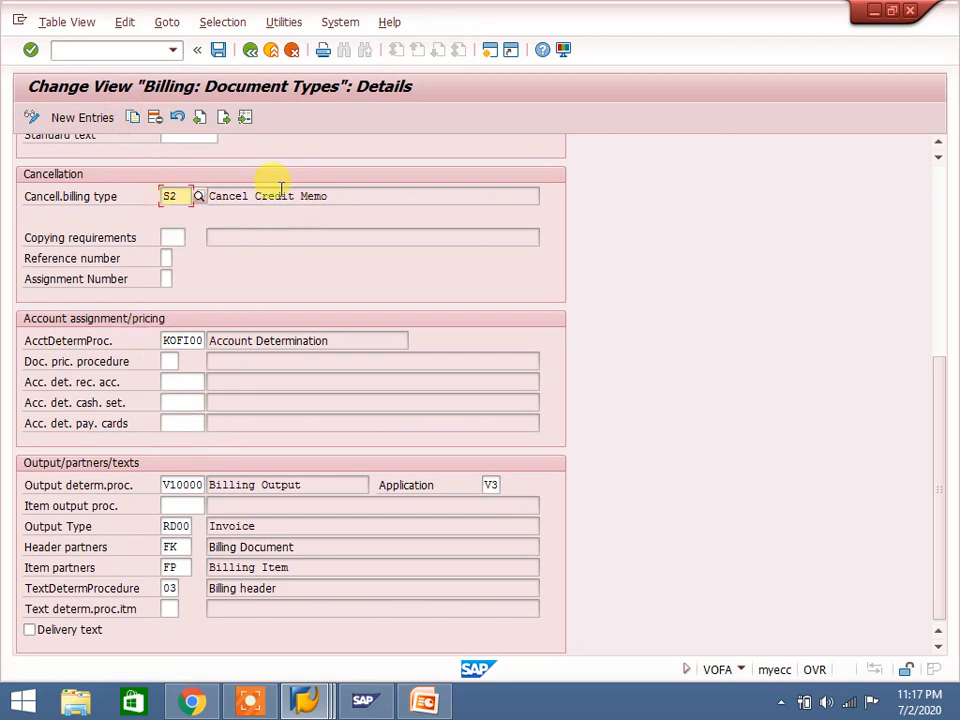
Try copying billing type G2 as a new entry, decline its relevance for copying control, and cancel back to the overview
click(132, 118)
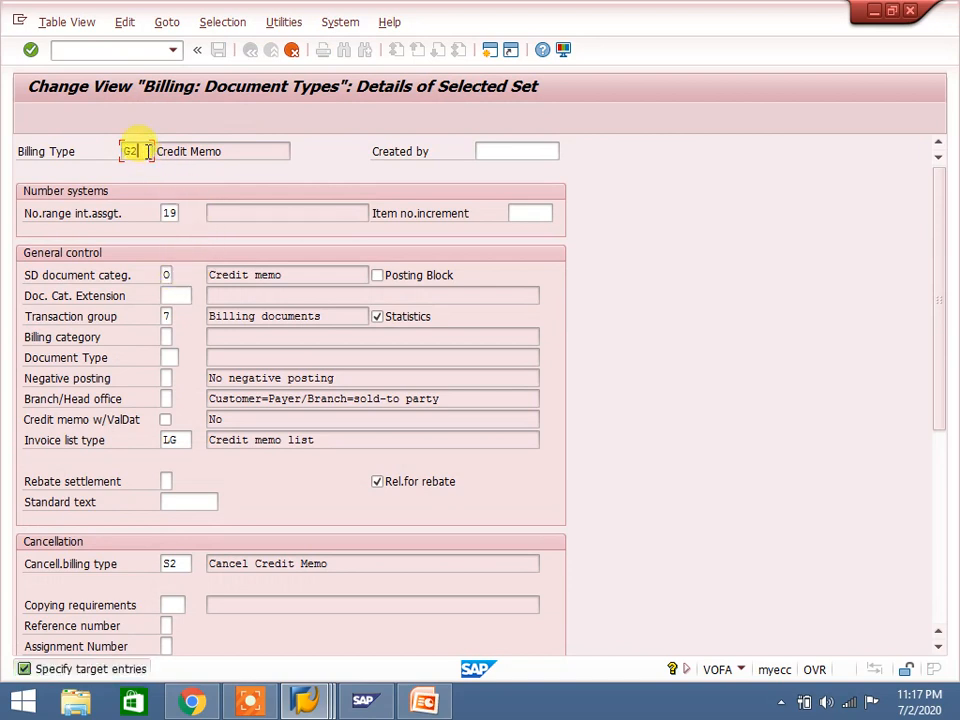
click(168, 212)
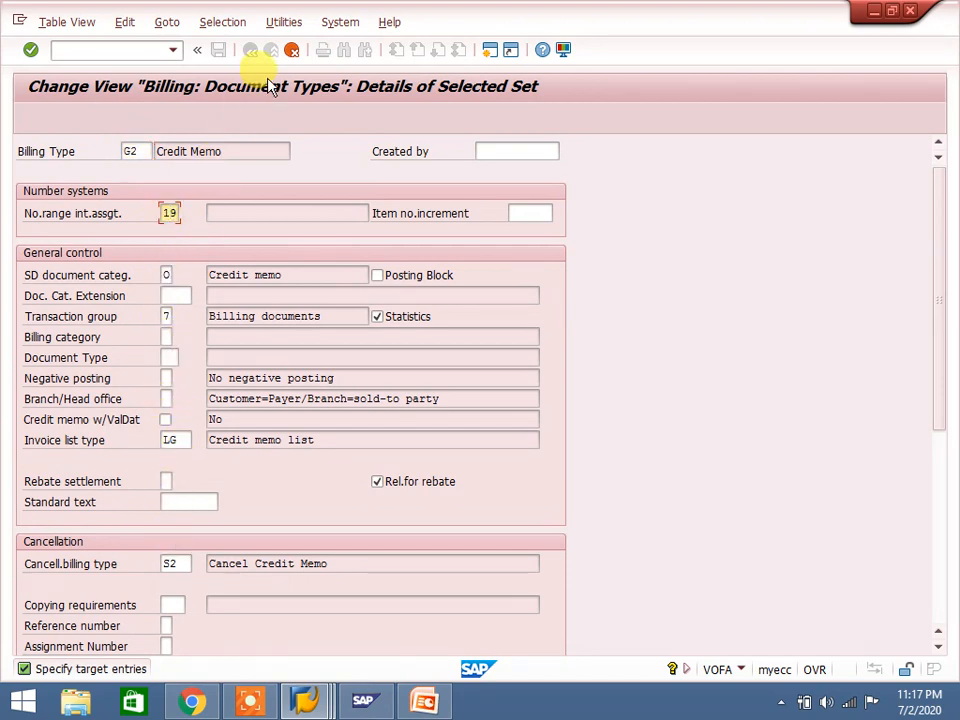
key(ctrl+s)
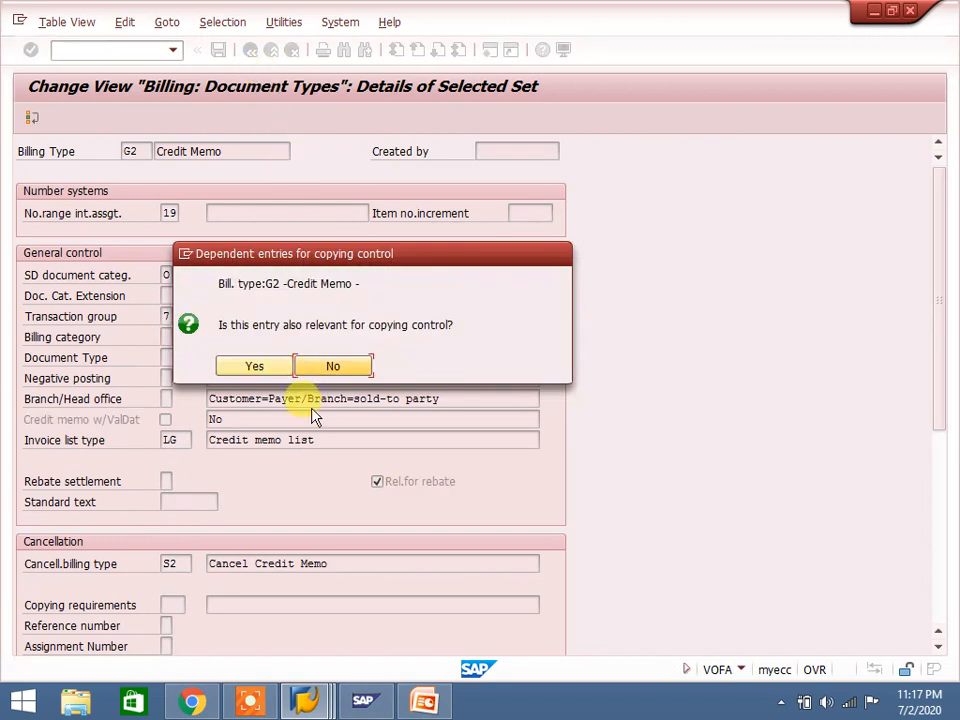
click(331, 366)
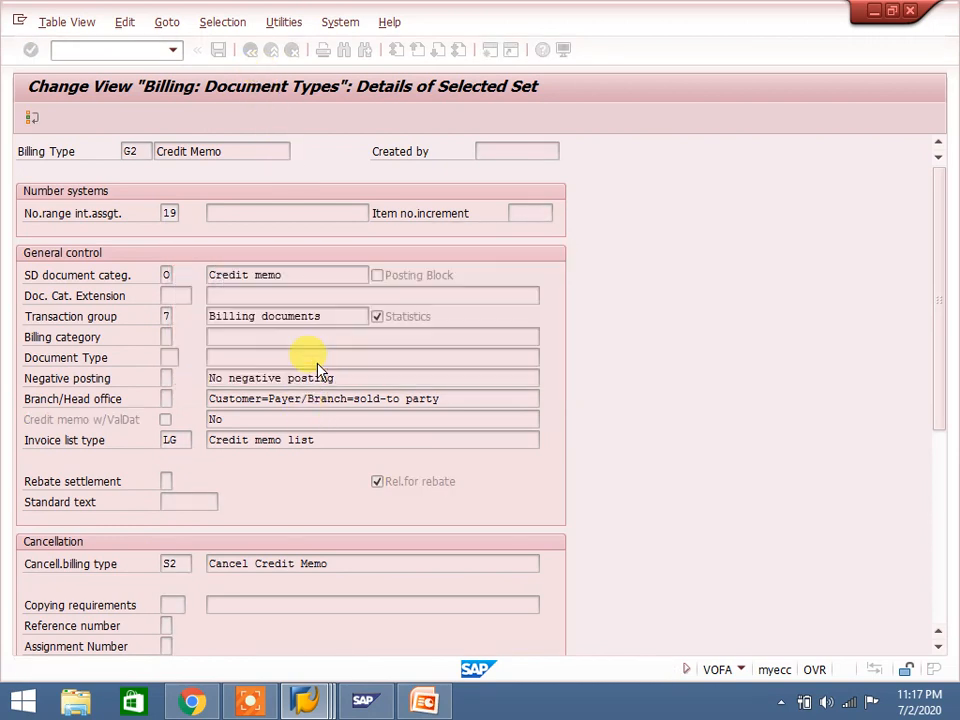
click(290, 50)
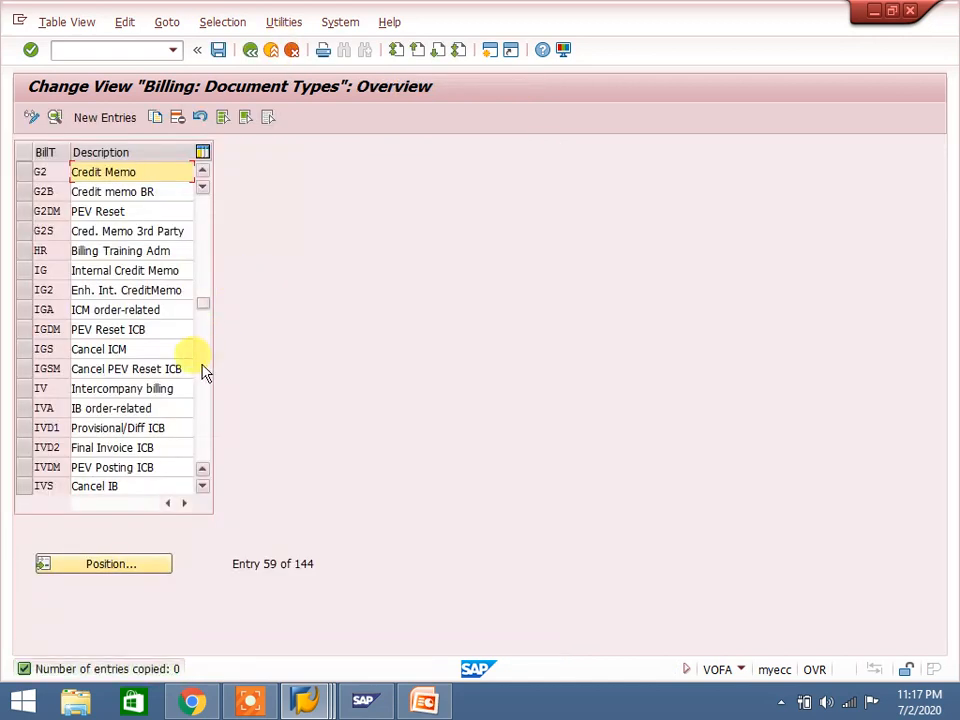
Leave the billing types overview and open the order-to-billing copying control with transaction VTFA
click(70, 47)
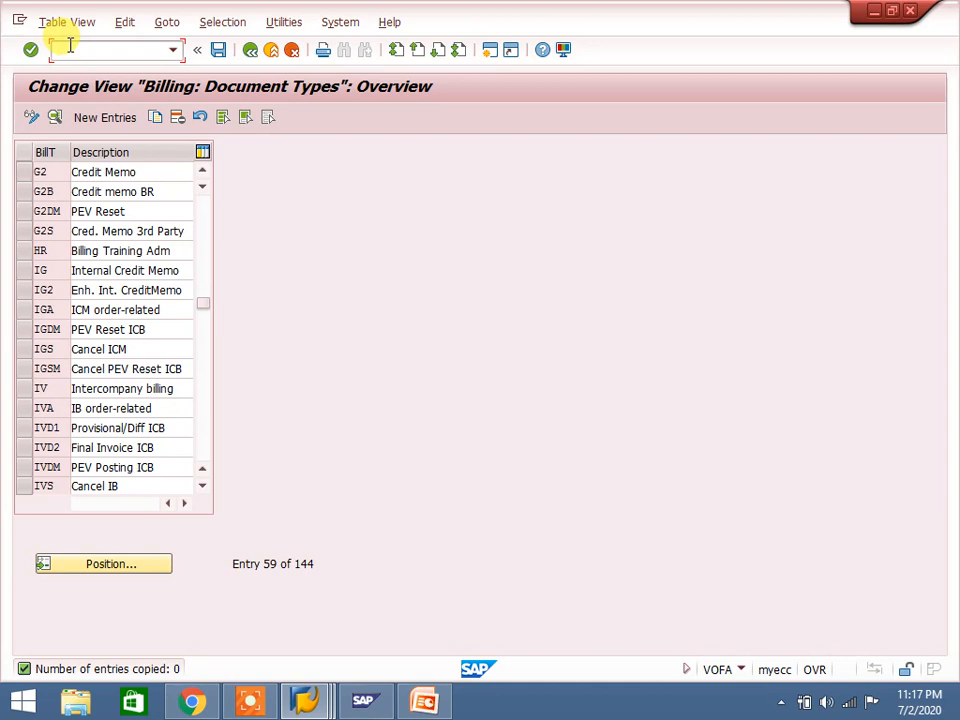
text(/nvtfa)
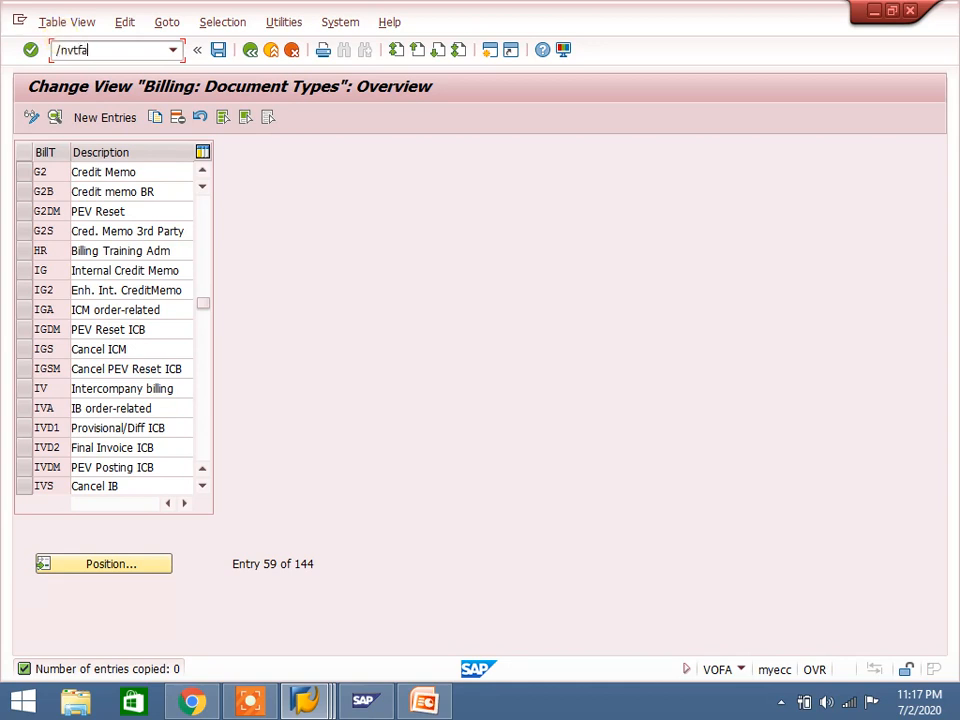
key(Return)
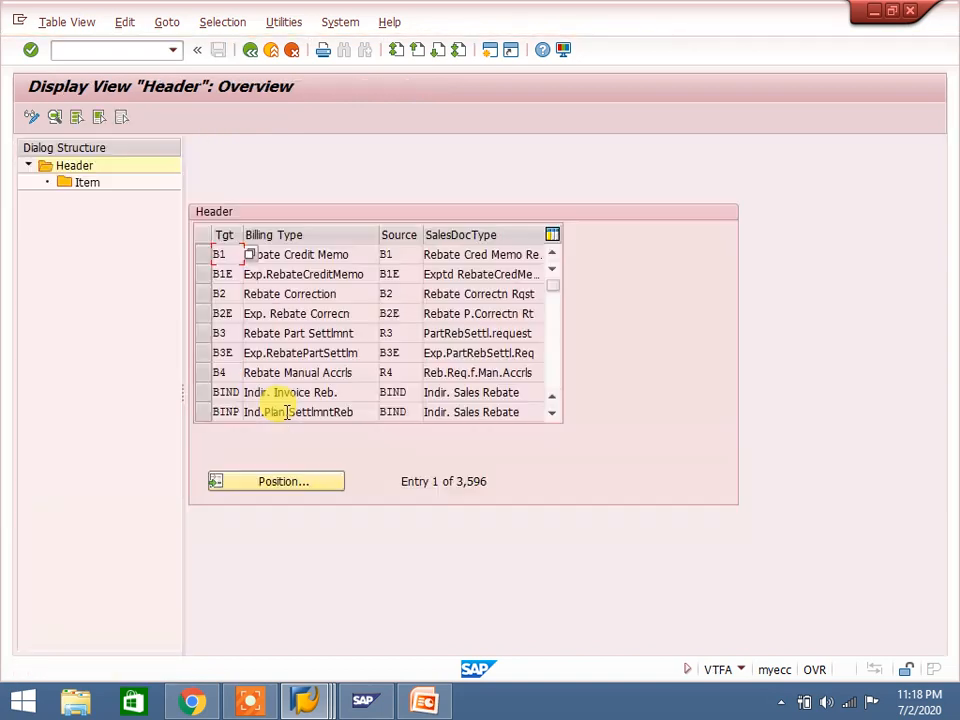
Position the header list on billing type G2 and sales document type CR, and open that entry to examine its copying requirements
click(284, 482)
text(cr)
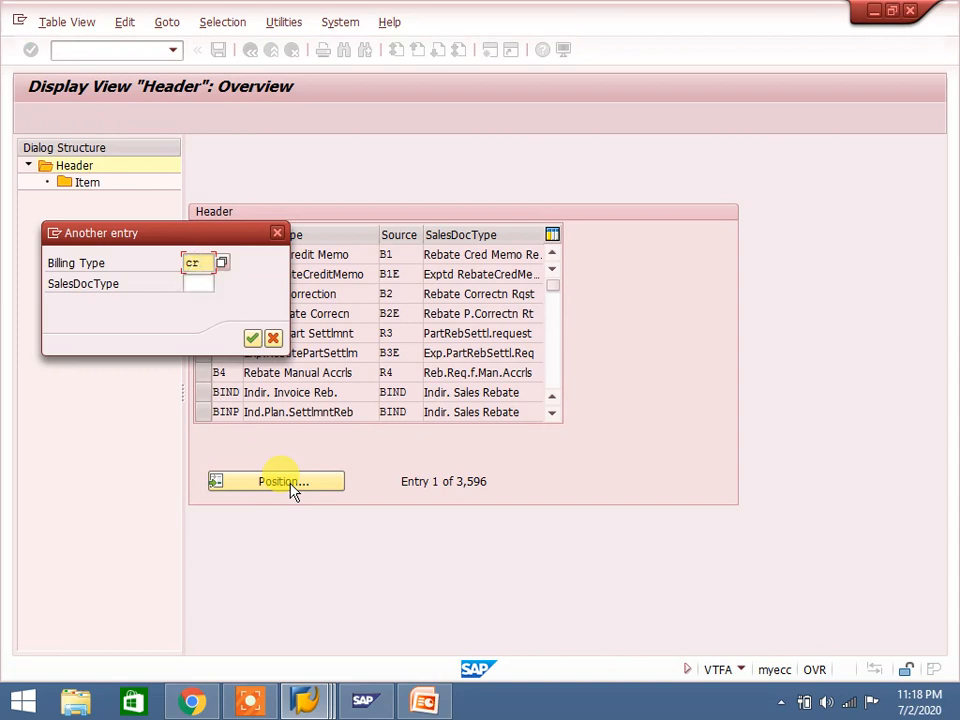
key(BackSpace)
key(BackSpace)
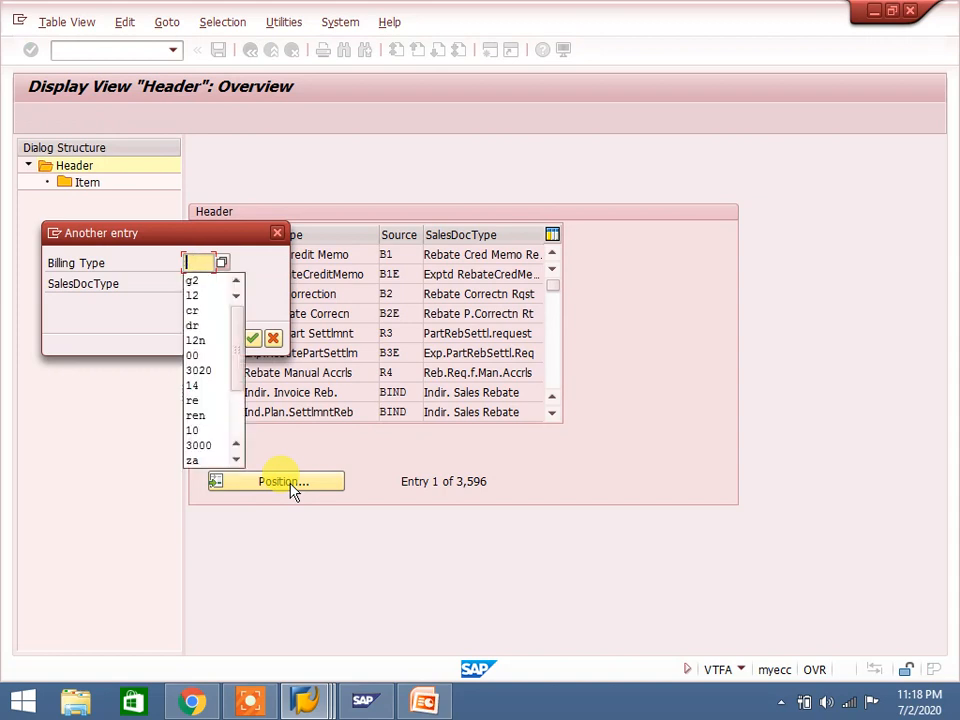
text(g2)
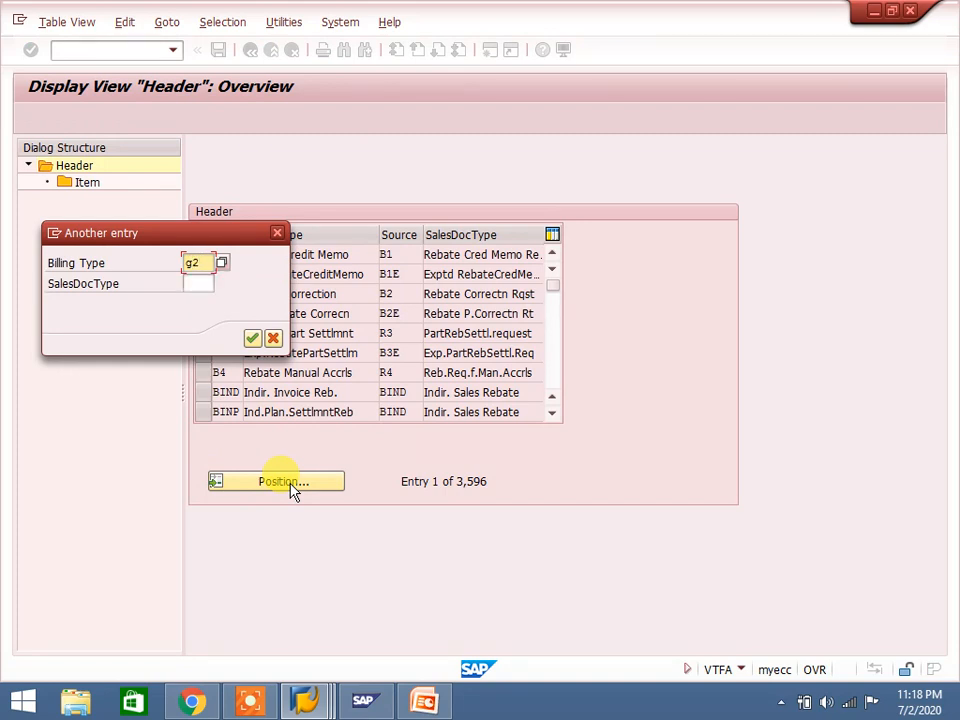
key(Tab)
text(c)
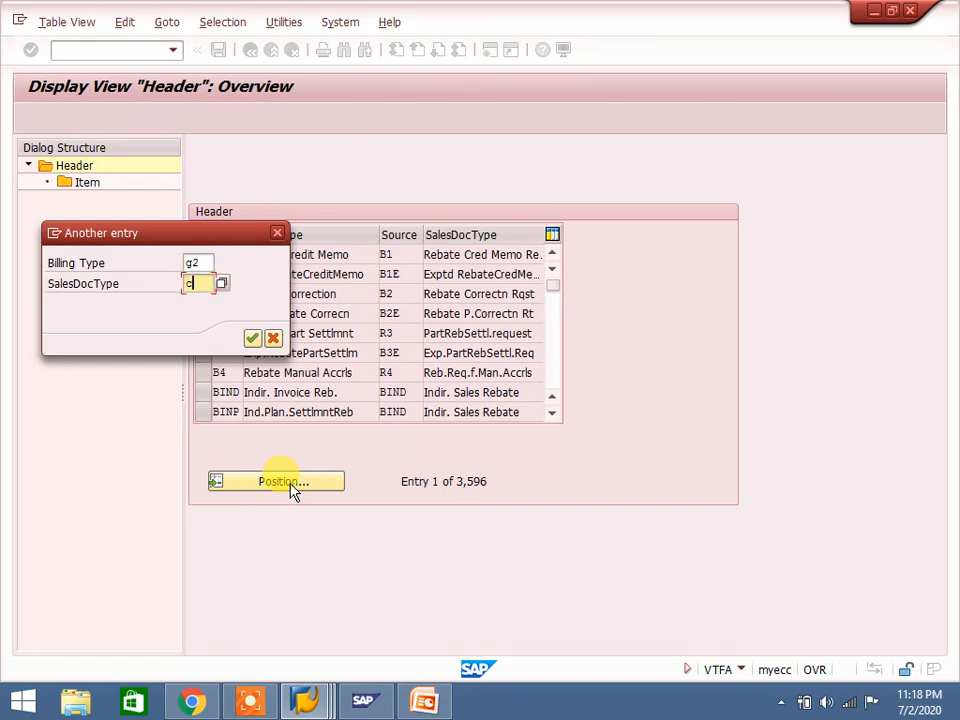
text(r)
key(Return)
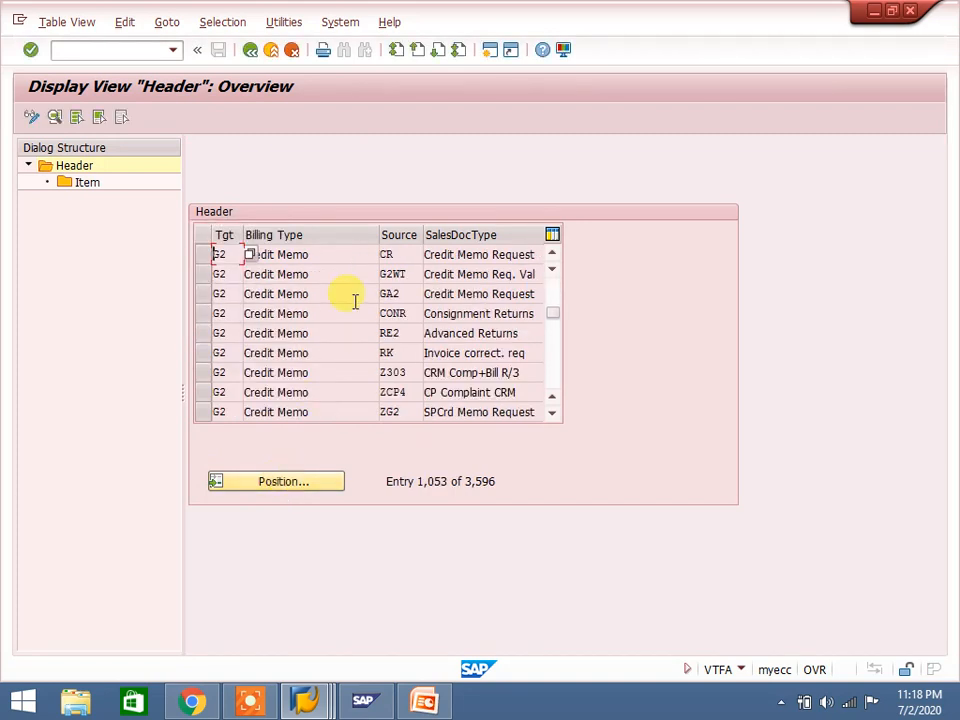
double_click(312, 254)
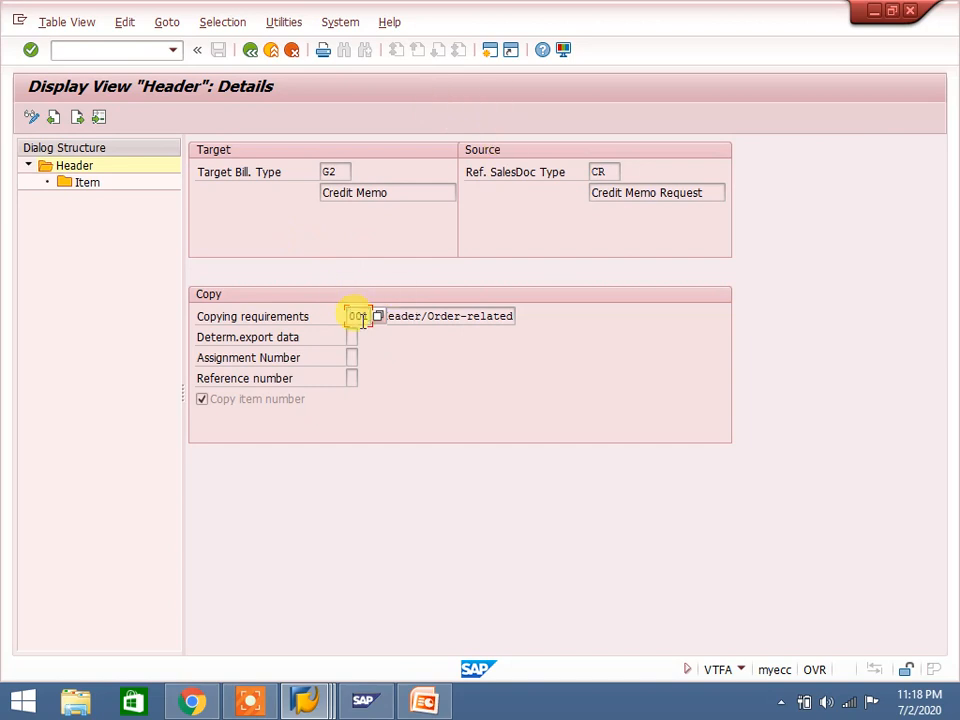
click(428, 318)
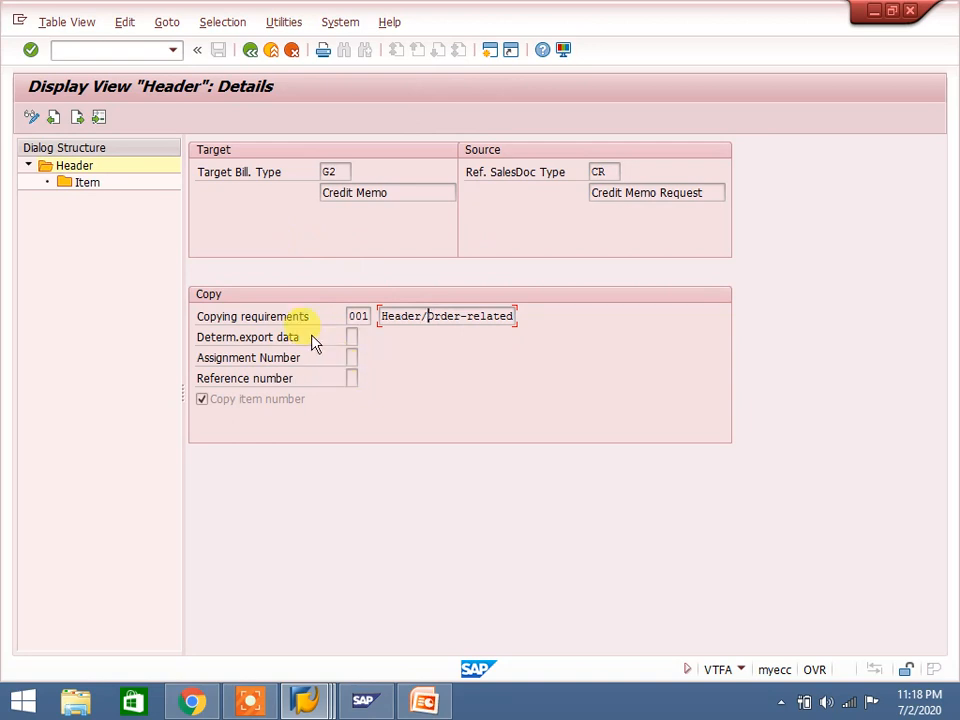
Open the copying control details of item category G2N and examine the available billing quantity options
click(90, 186)
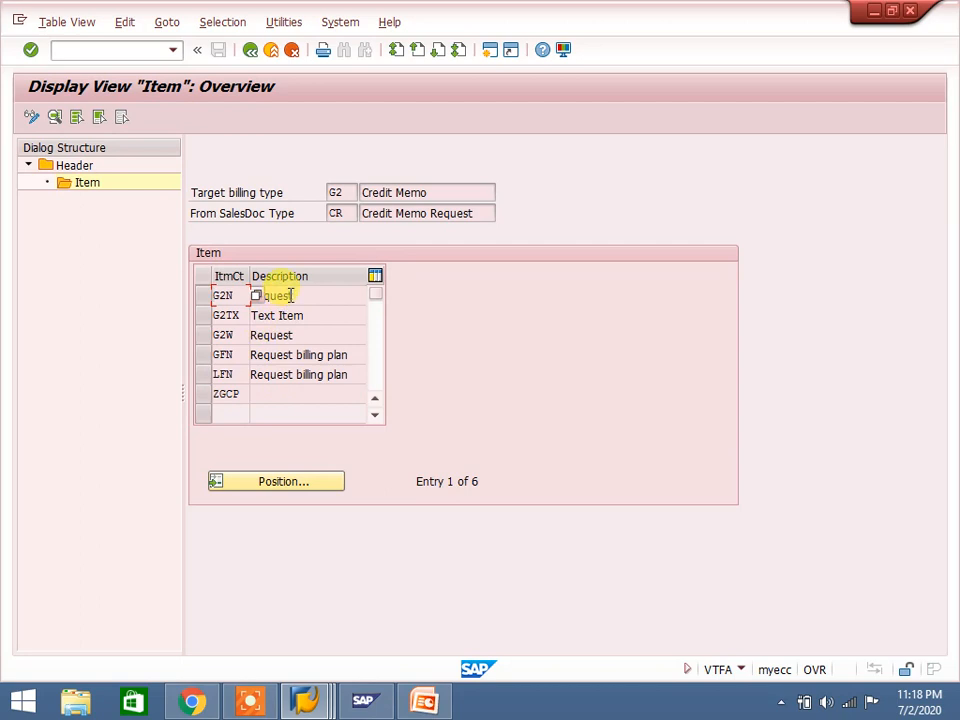
double_click(291, 296)
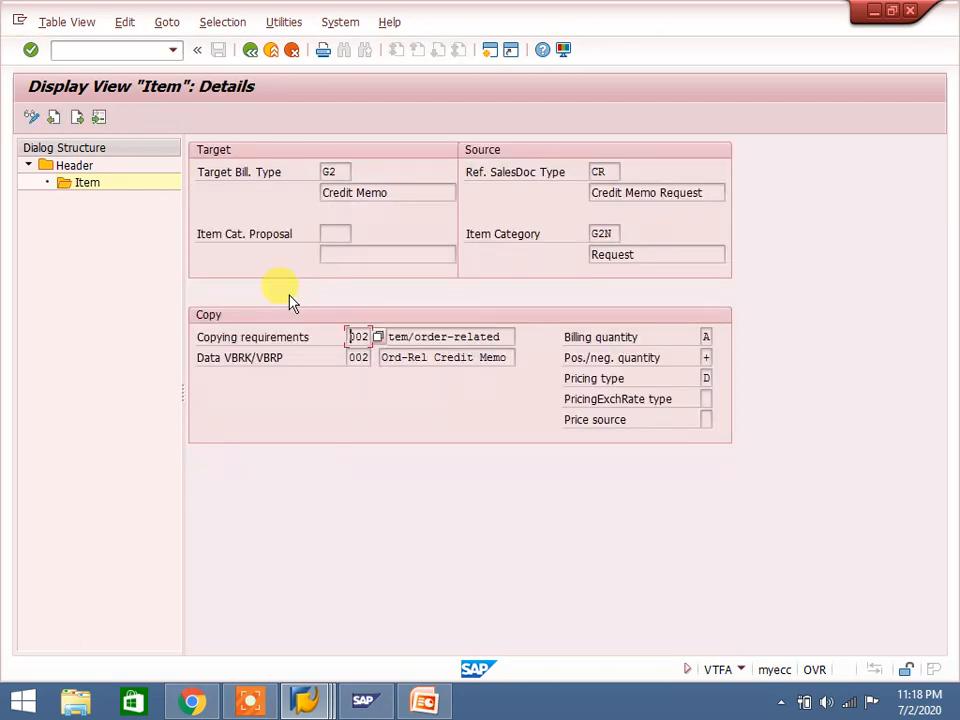
click(706, 336)
click(721, 337)
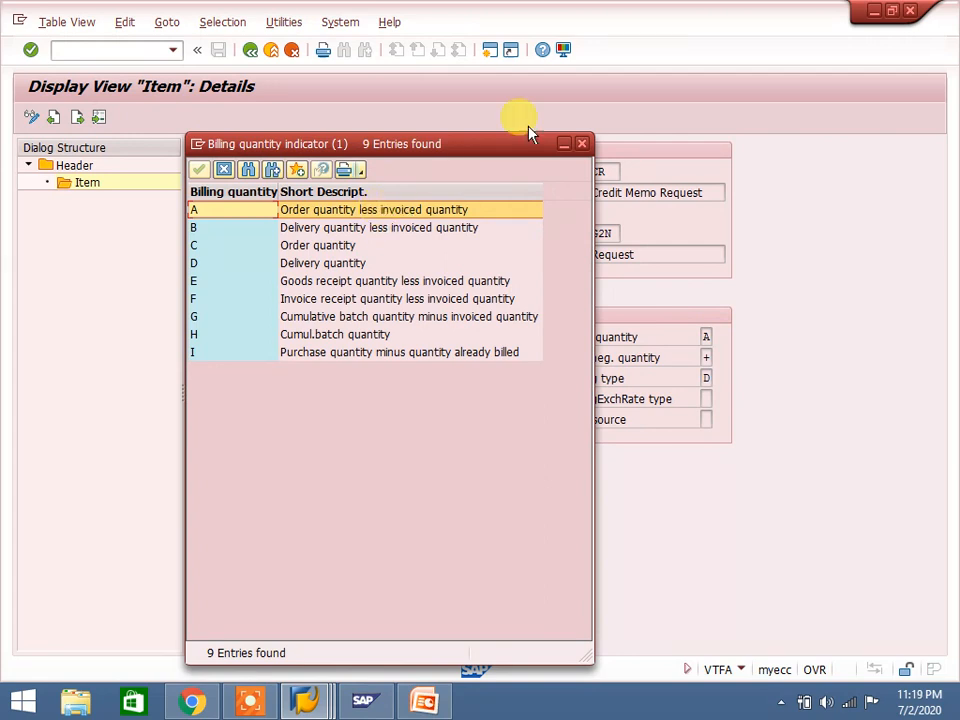
click(583, 146)
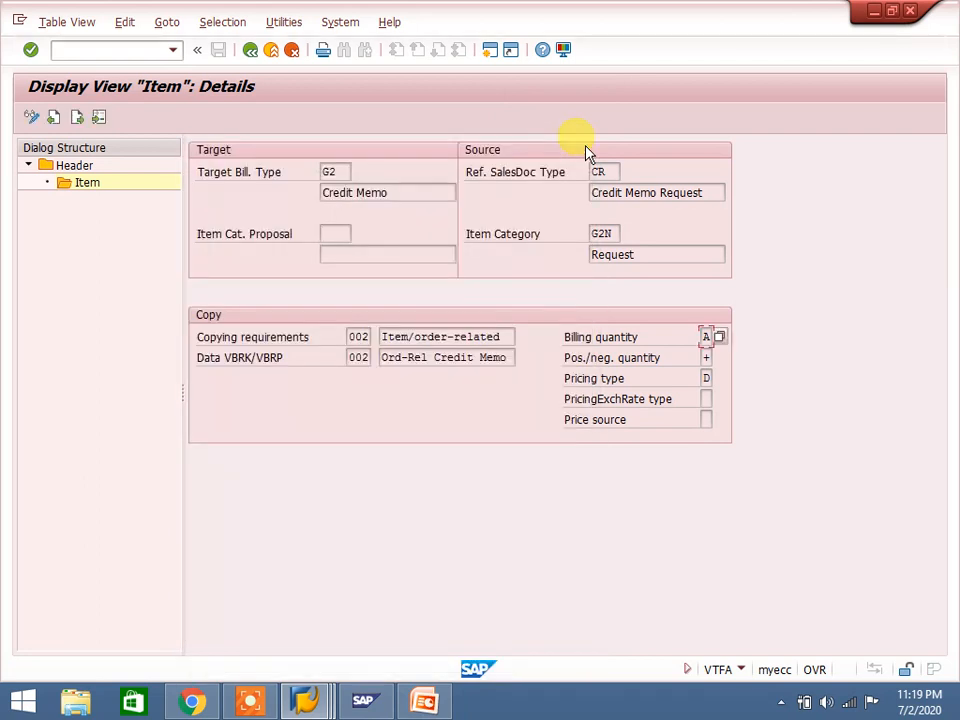
Examine the positive/negative quantity setting and the available pricing type options for item category G2N
click(706, 357)
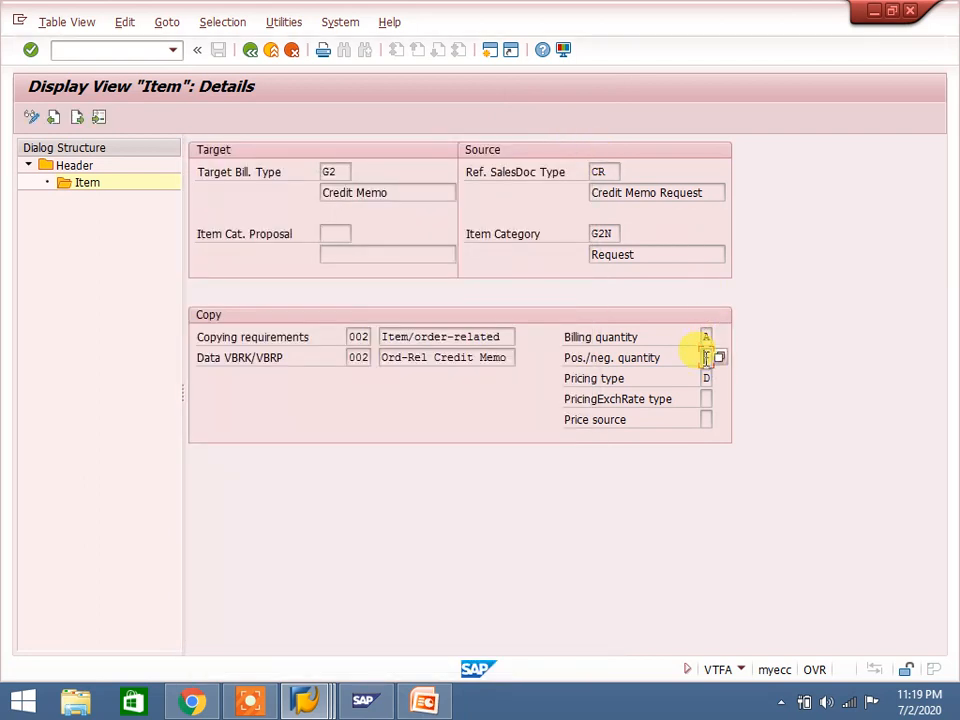
click(706, 378)
click(719, 379)
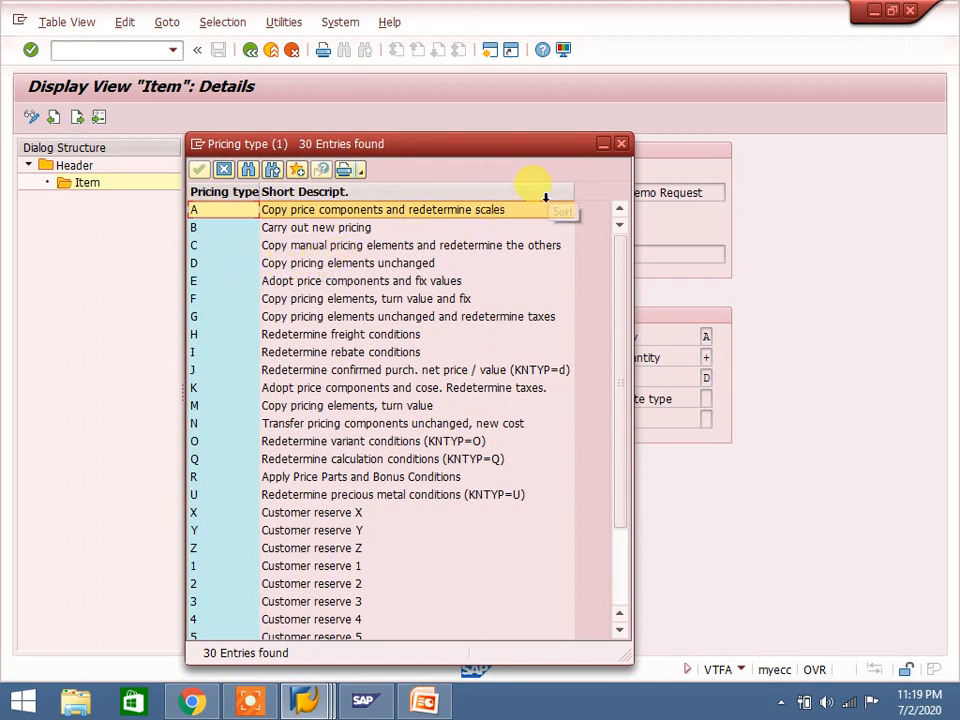
click(624, 146)
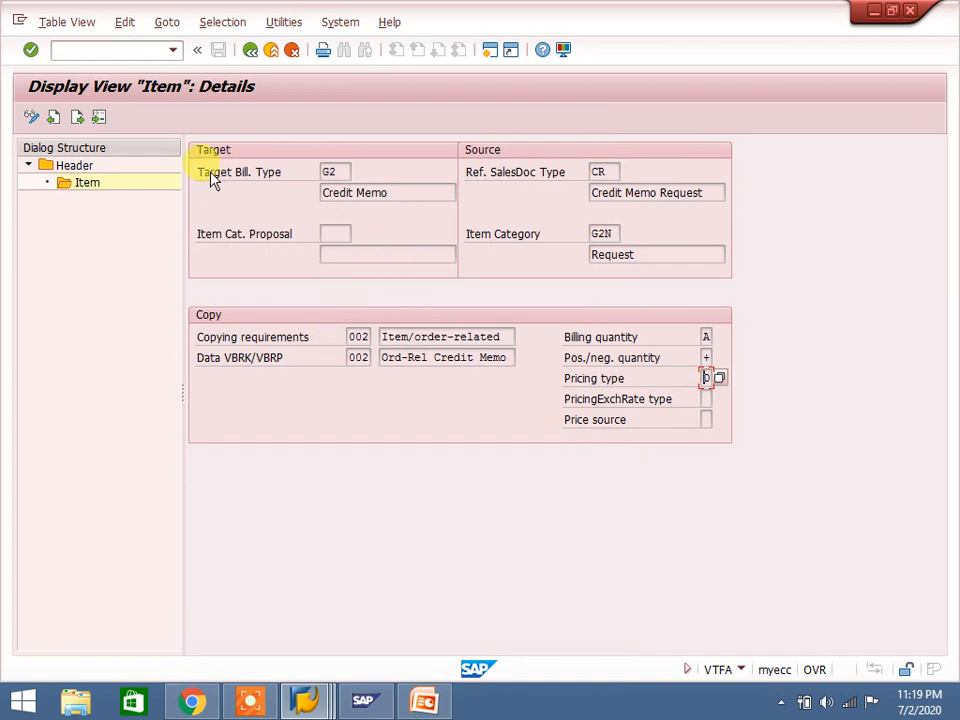
Switch the item copying control to change mode and reopen the G2N entry
click(33, 121)
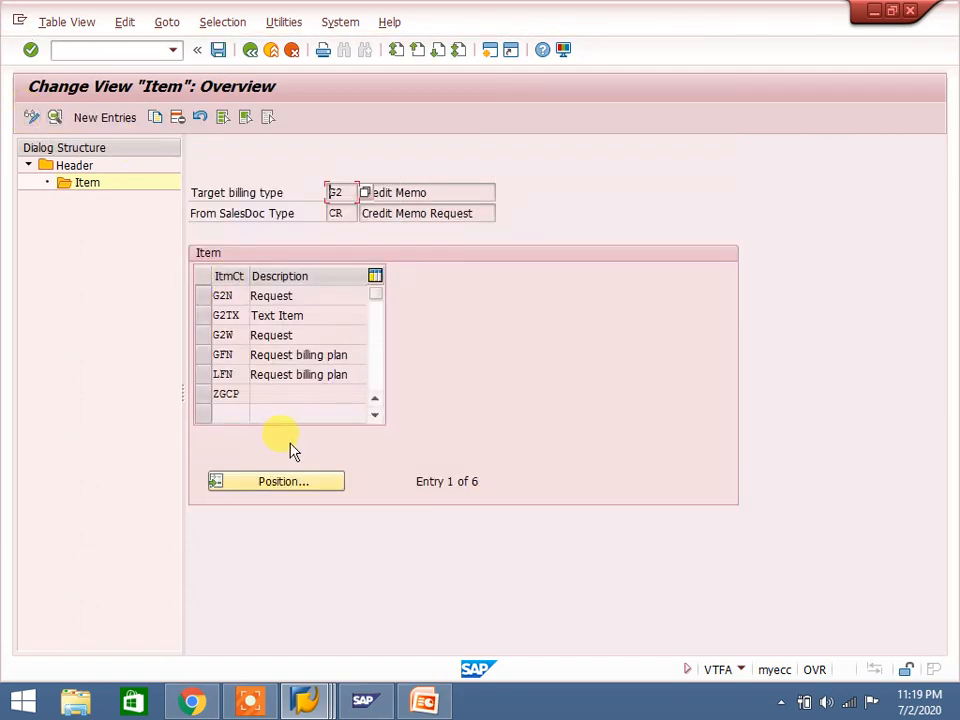
double_click(273, 298)
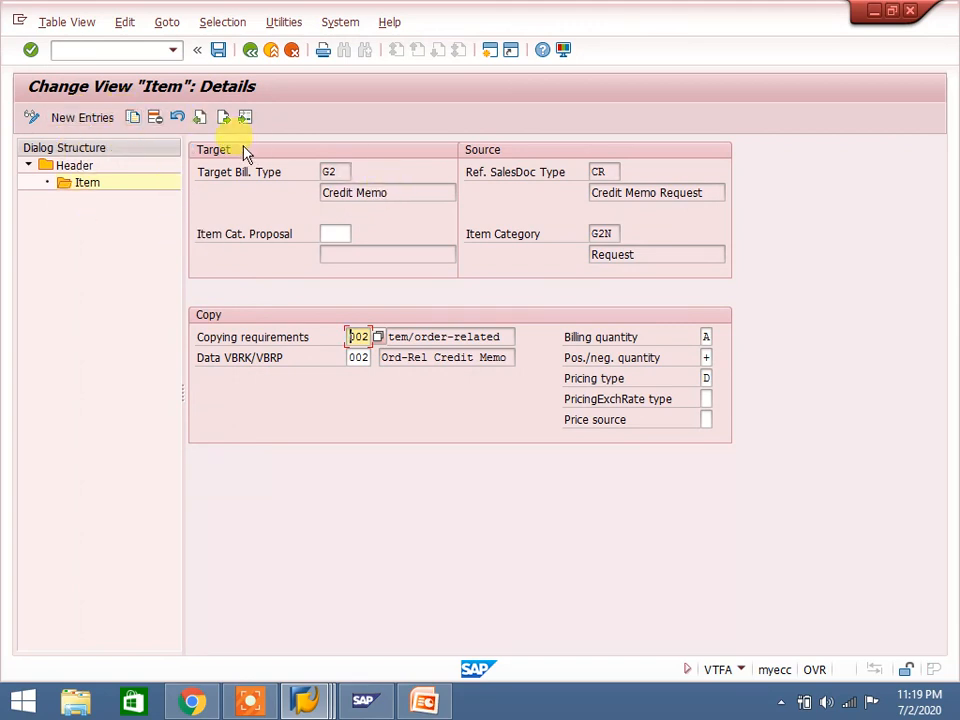
Try creating a new item entry for billing type G2 from CR, and leave the blank form for the item overview
click(90, 120)
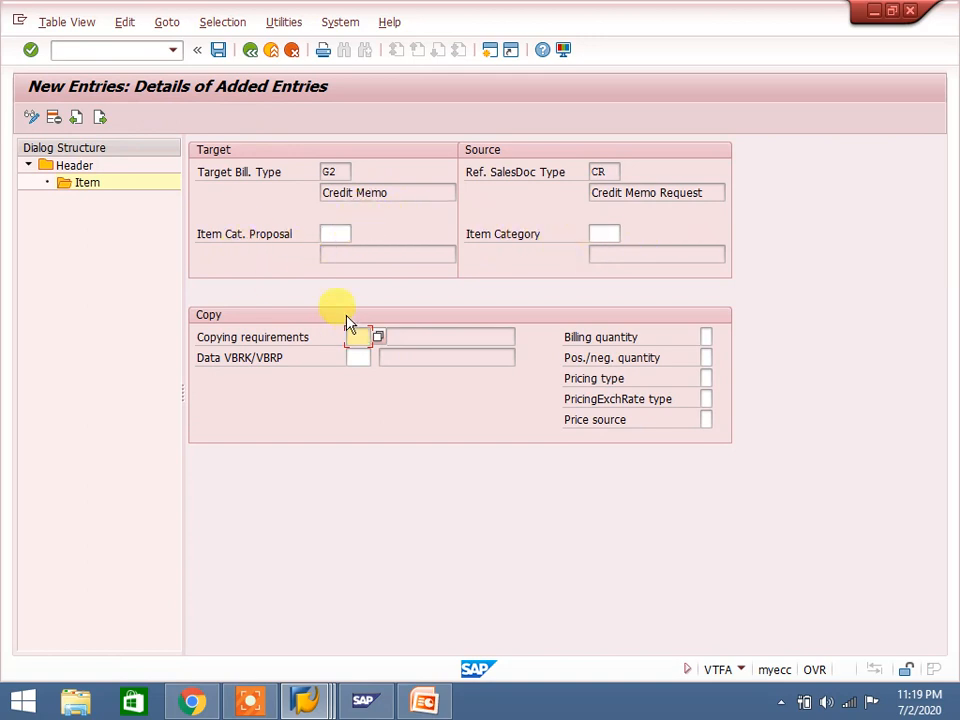
click(246, 52)
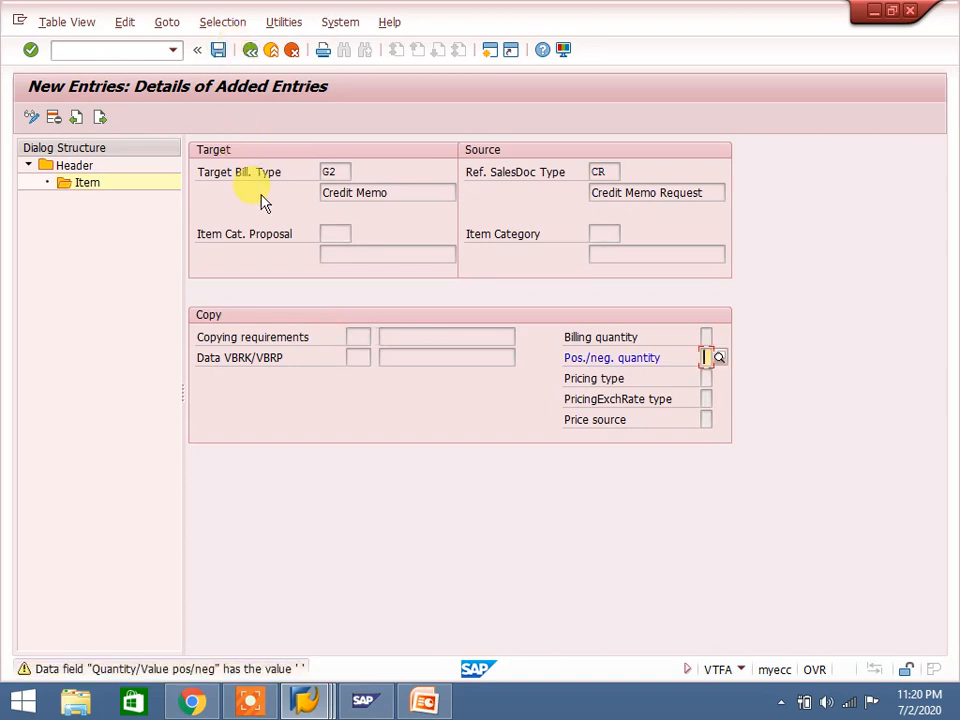
key(Return)
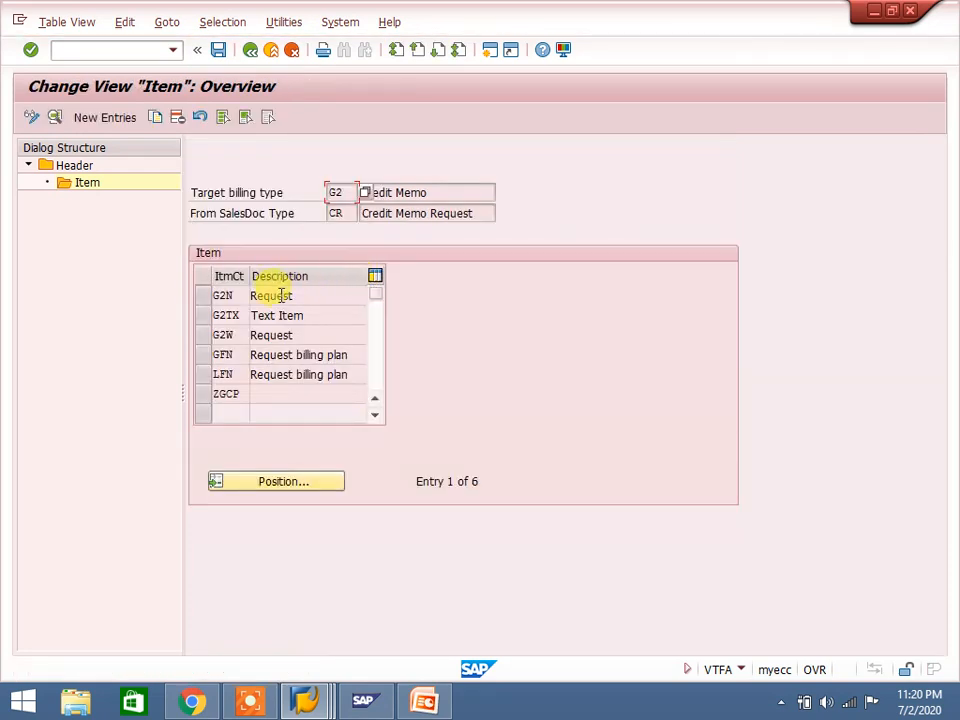
Try copying the G2N item entry as a new one, cancel the copy, and return to the header overview
double_click(281, 295)
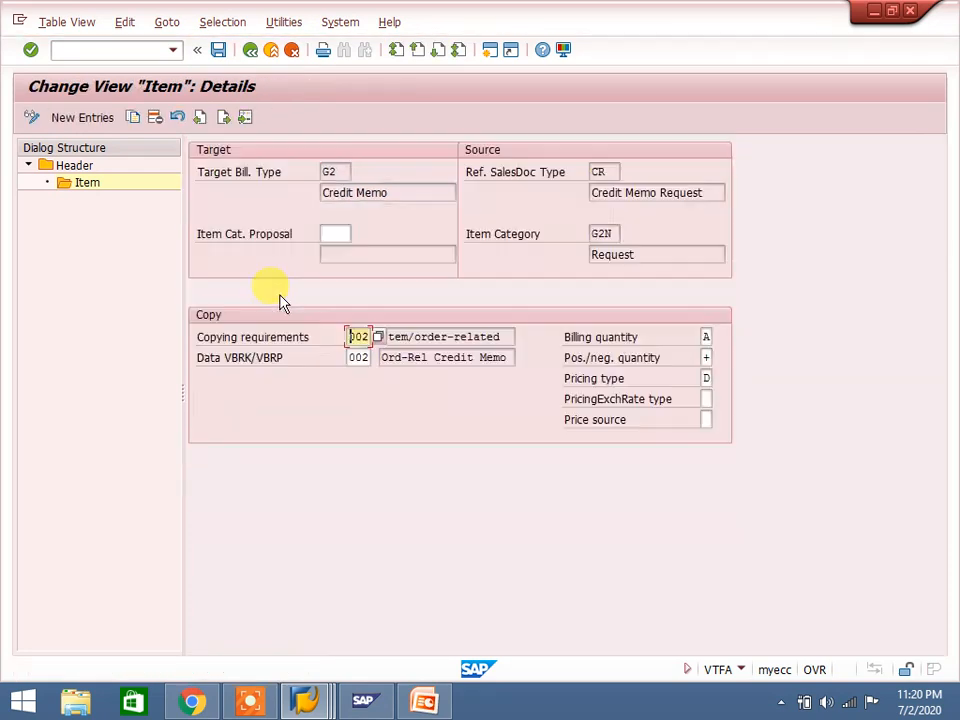
click(133, 119)
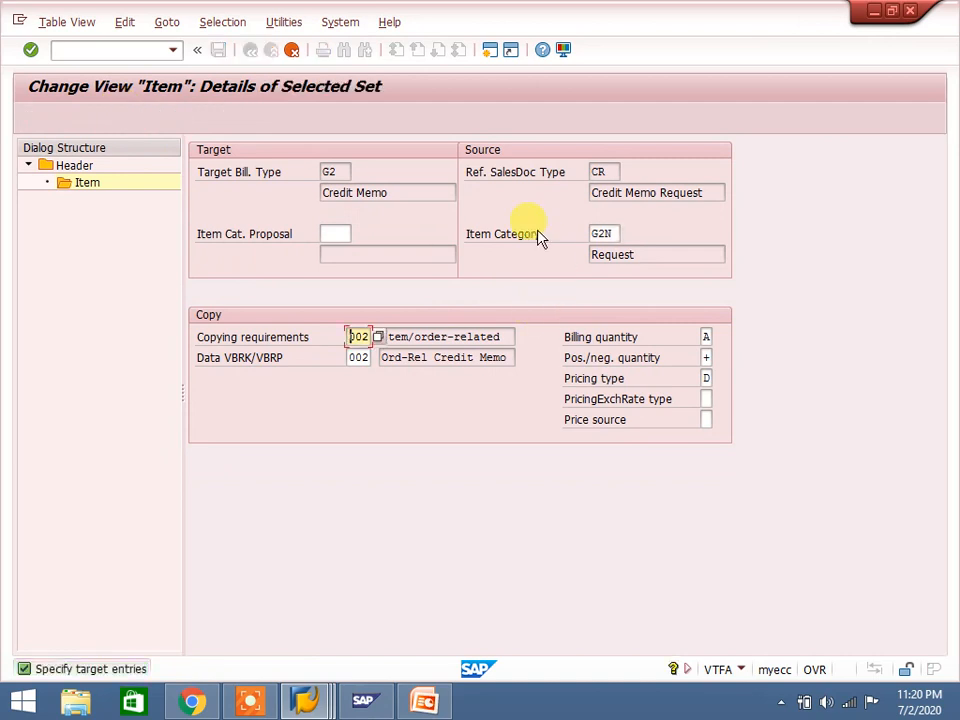
click(291, 49)
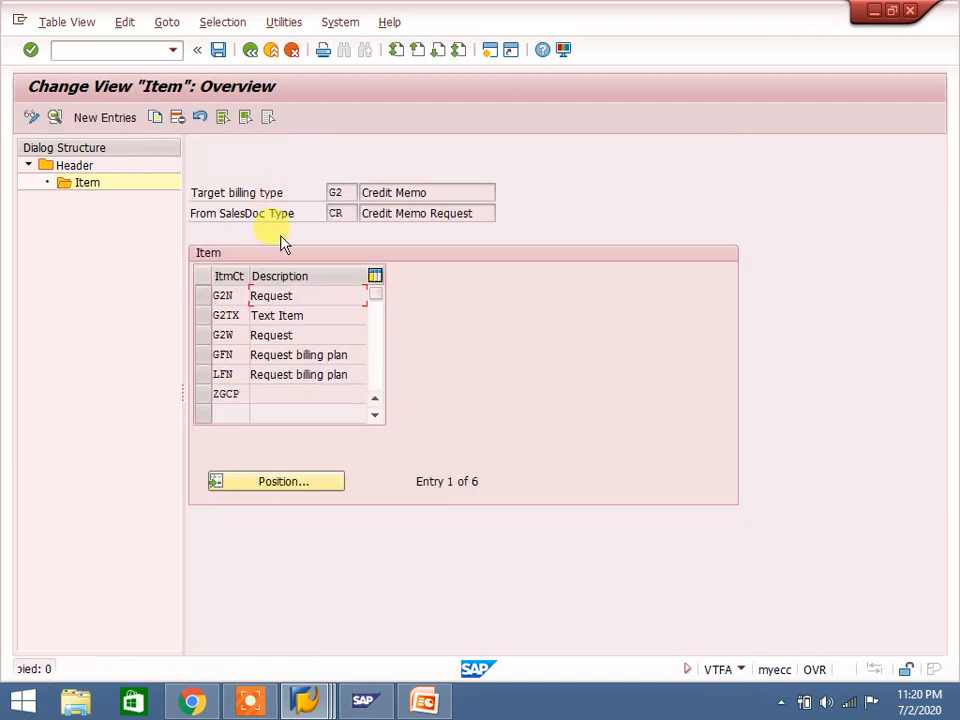
click(251, 50)
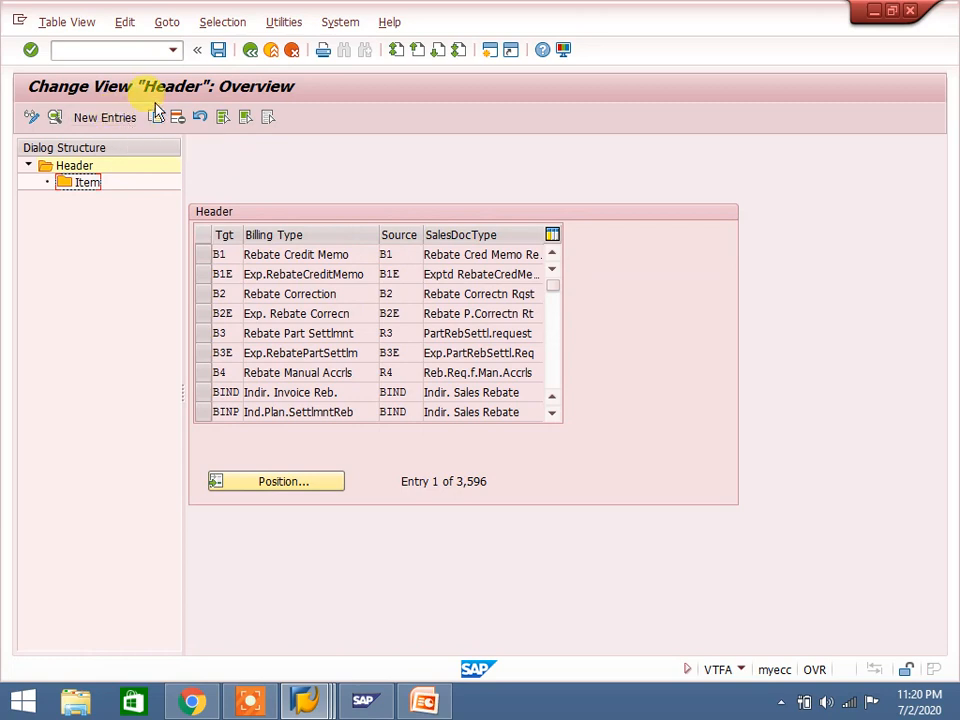
Try copying the B1 Rebate Credit Memo header entry as a new one, and cancel back to the overview
click(208, 254)
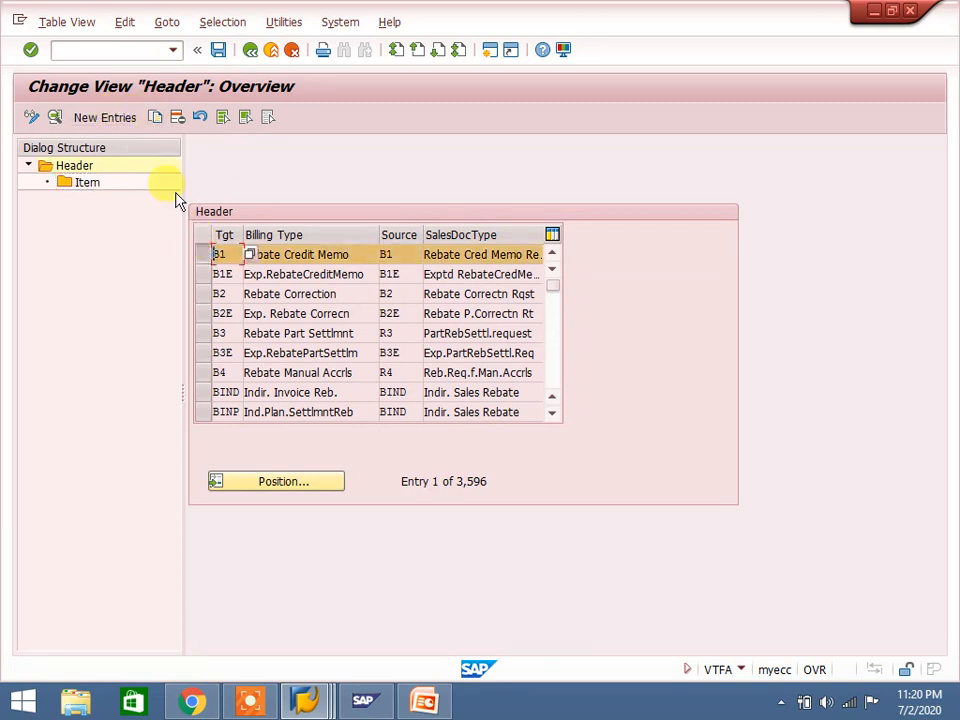
click(155, 118)
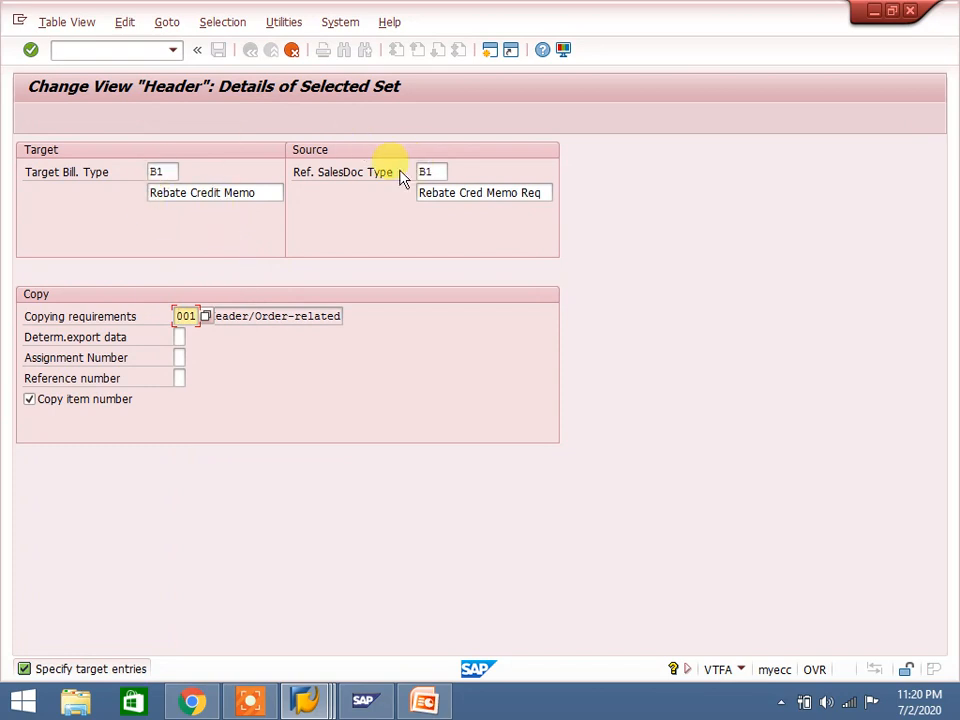
click(290, 50)
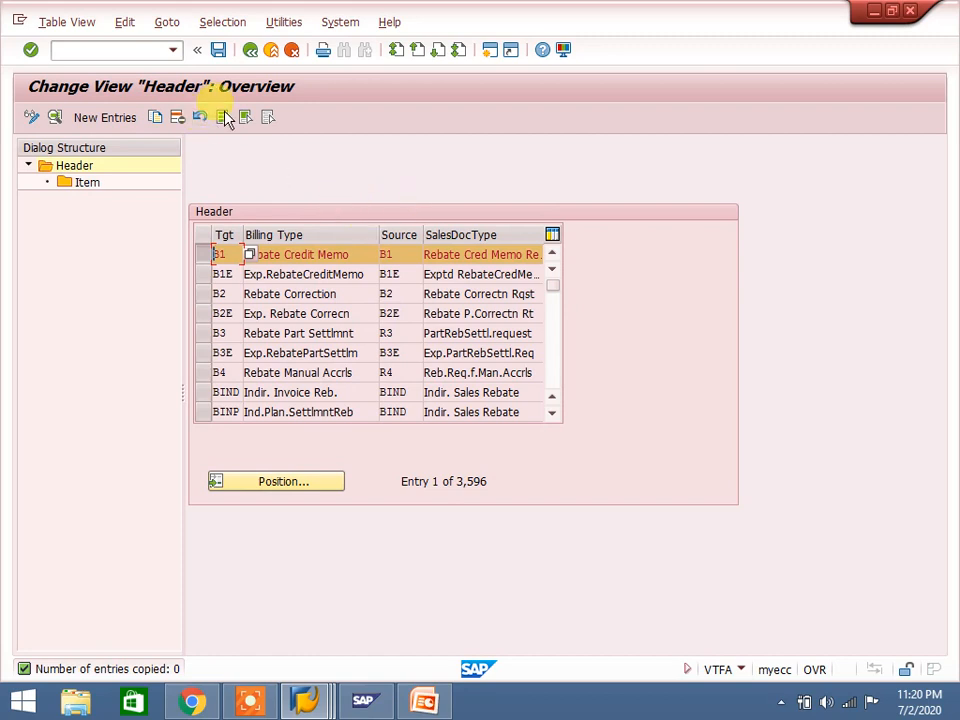
Position the header list on billing type L2 and sales document type DR, and open the details of that entry
click(300, 490)
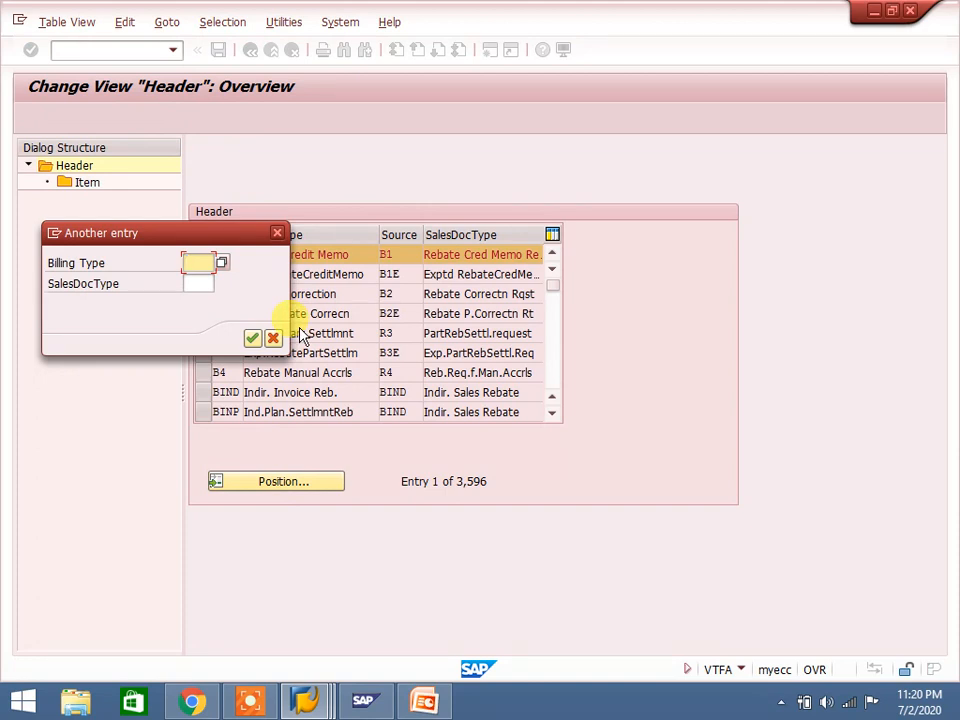
text(1)
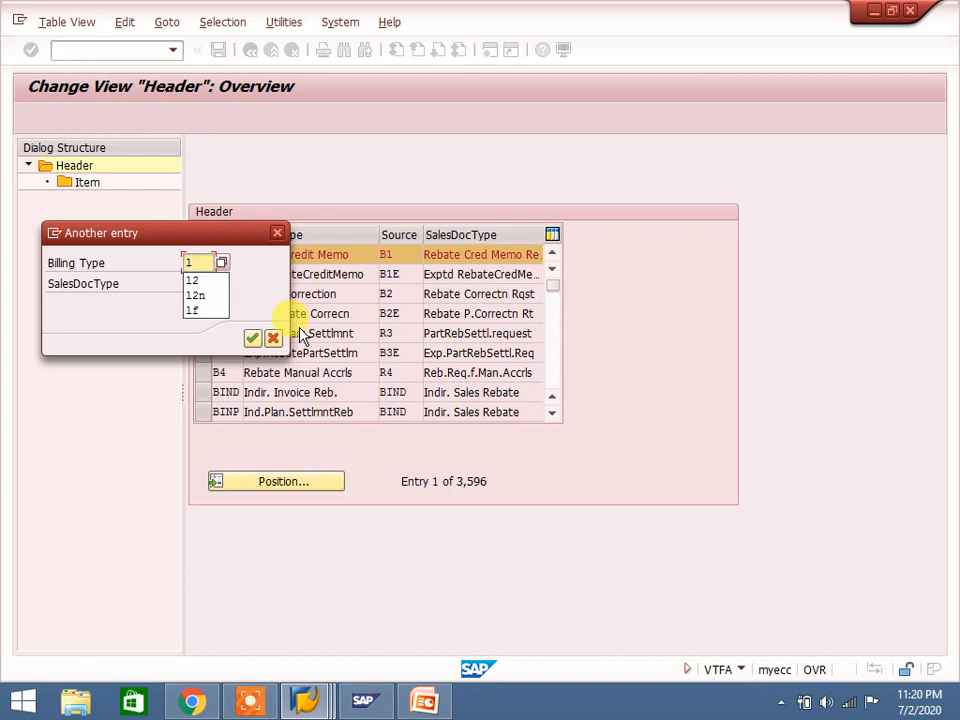
text(2)
click(273, 281)
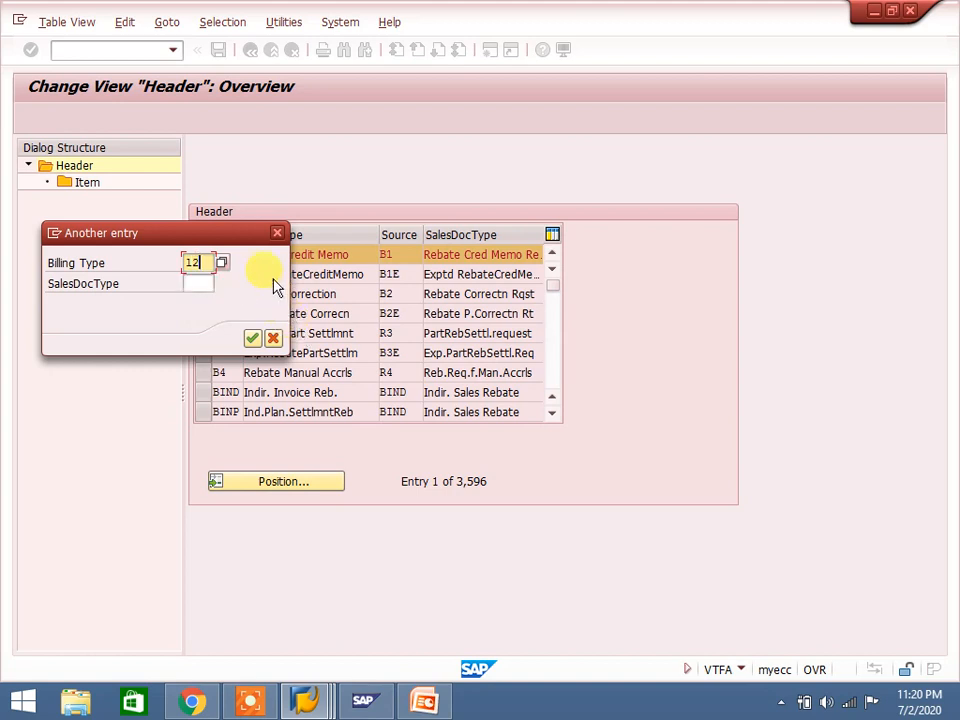
click(202, 283)
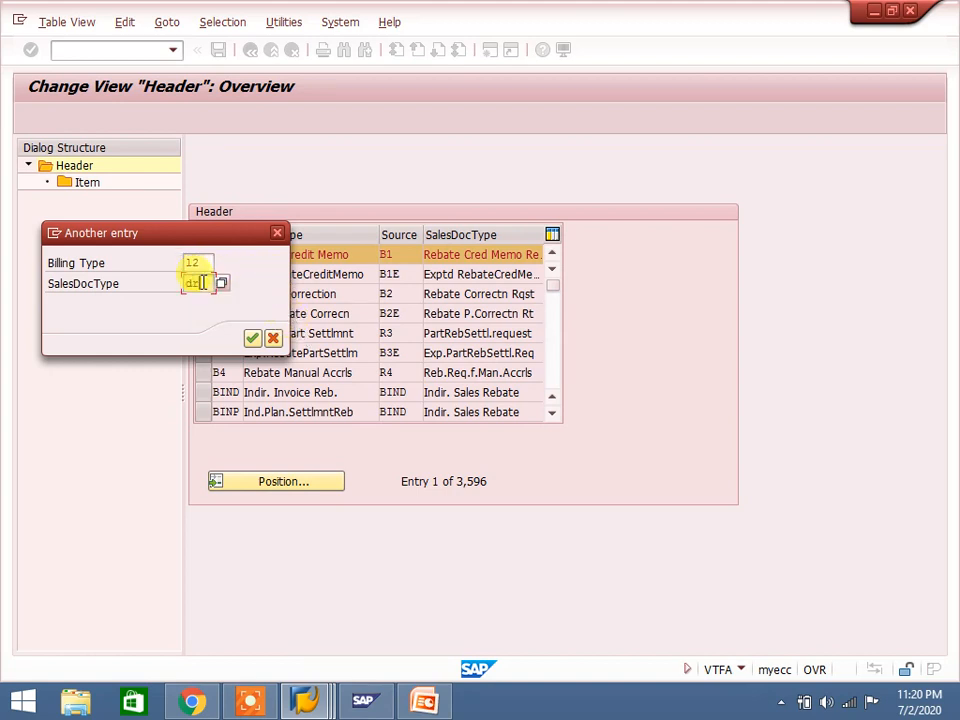
key(Return)
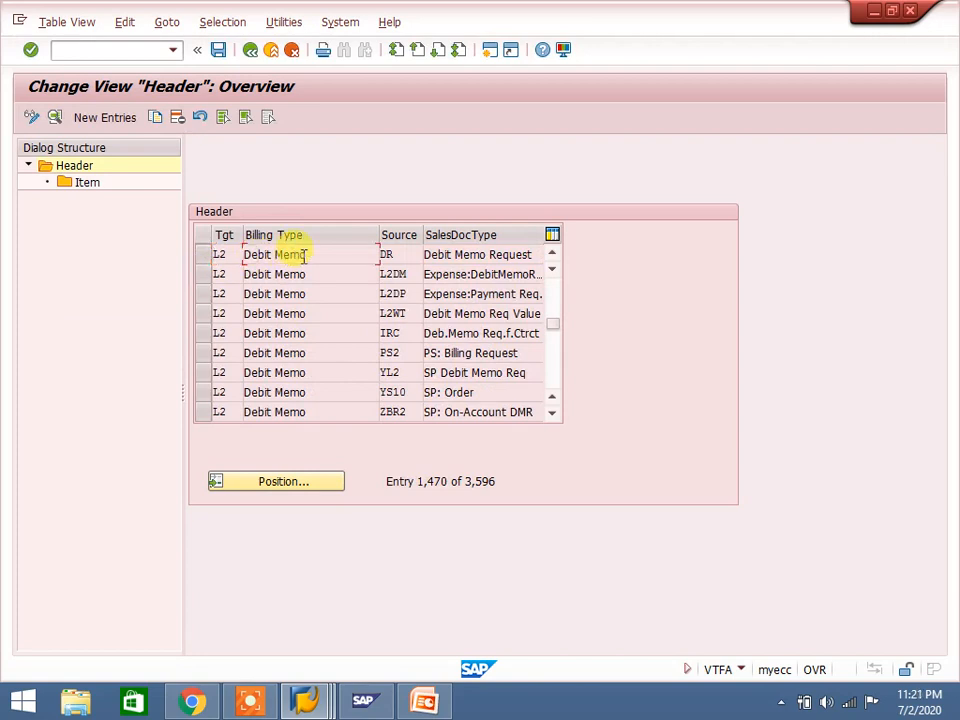
double_click(303, 255)
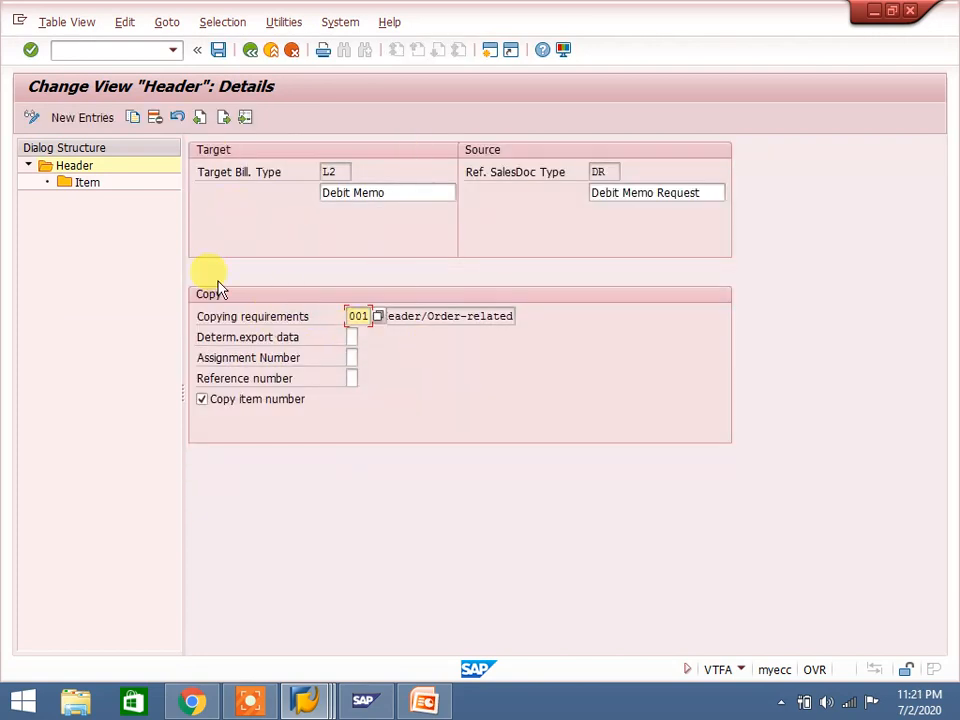
Open the L2N item details for copying DR to L2, and review the billing quantity, pos./neg. quantity and pricing type settings
double_click(88, 184)
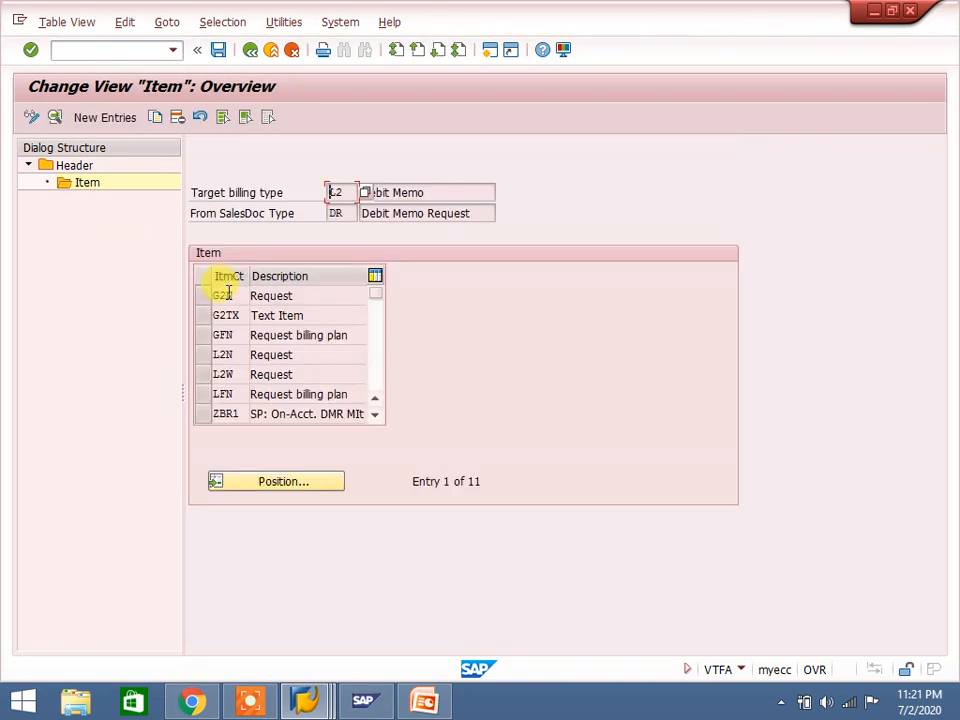
double_click(259, 355)
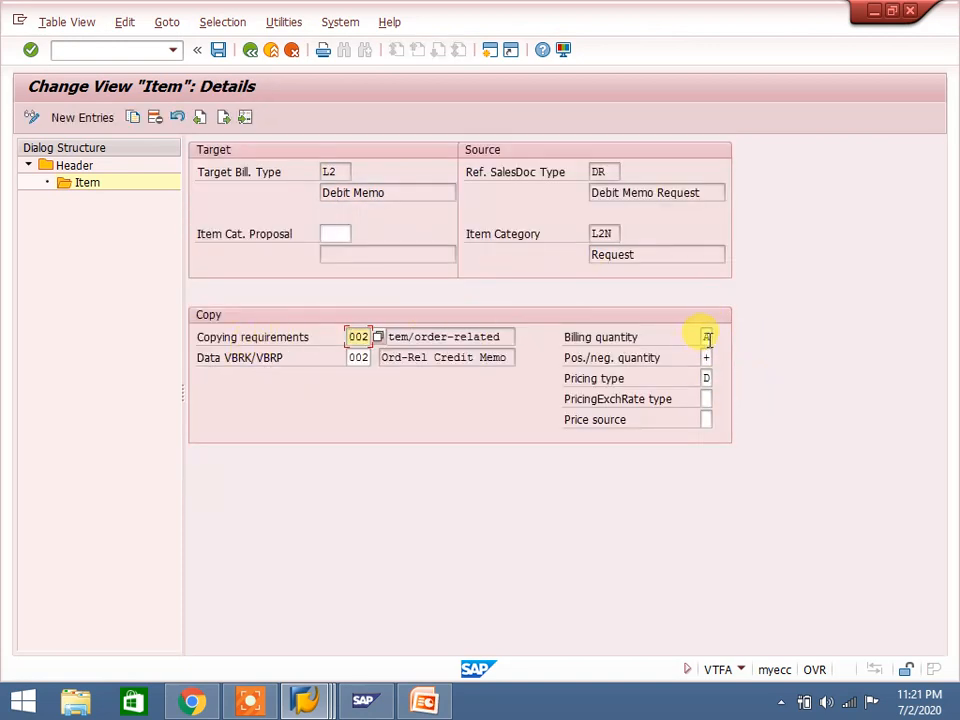
click(706, 337)
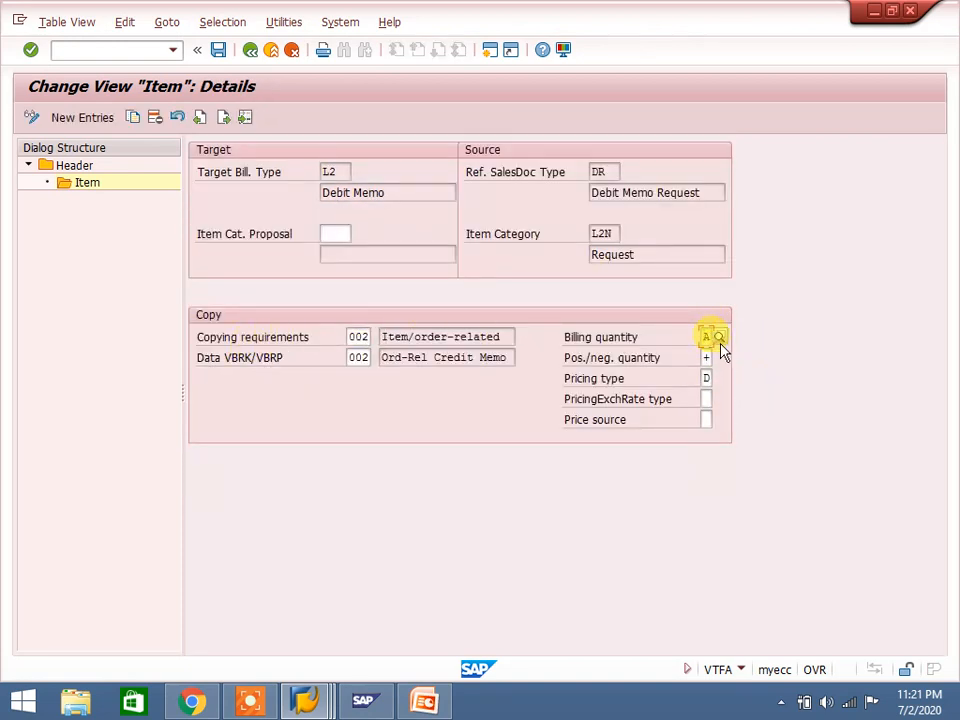
click(707, 358)
click(707, 378)
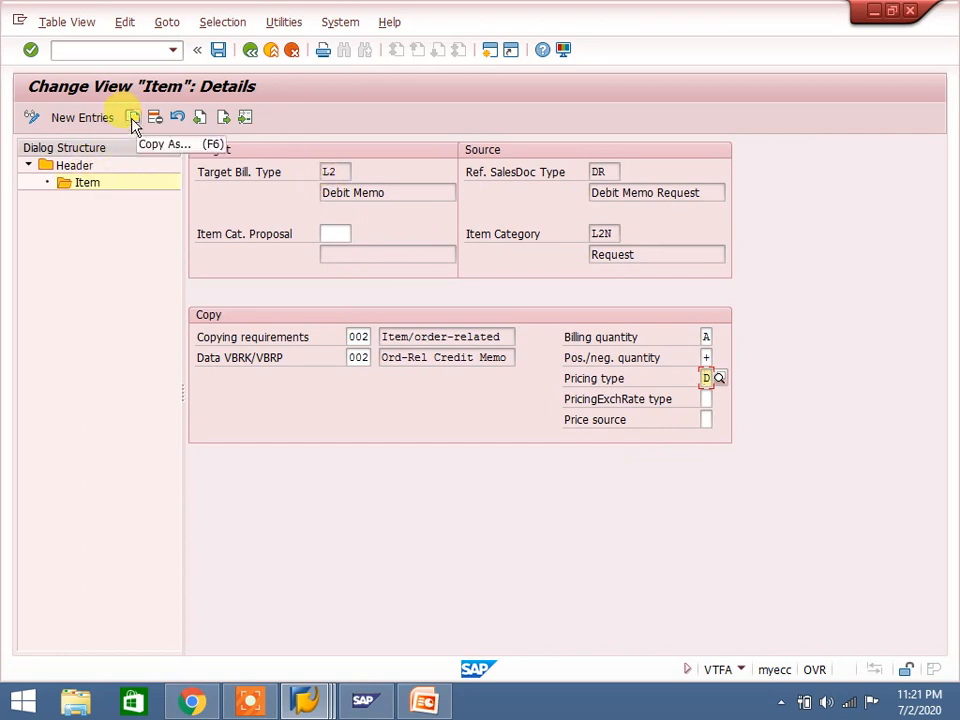
Switch to the Credit Memo & Debit Memo presentation in PowerPoint
click(78, 165)
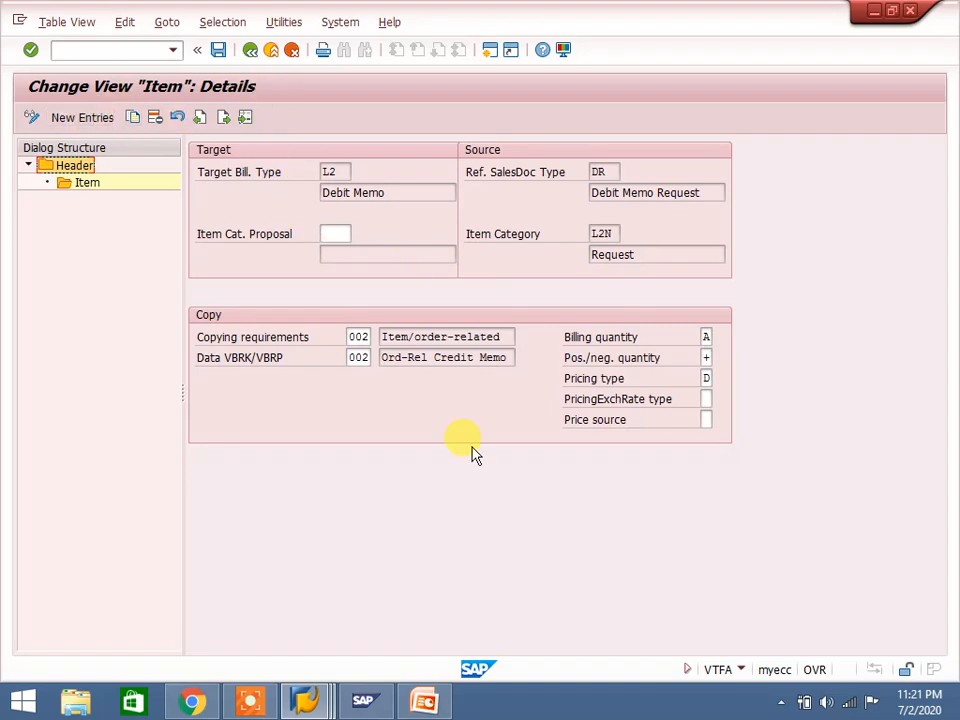
click(428, 702)
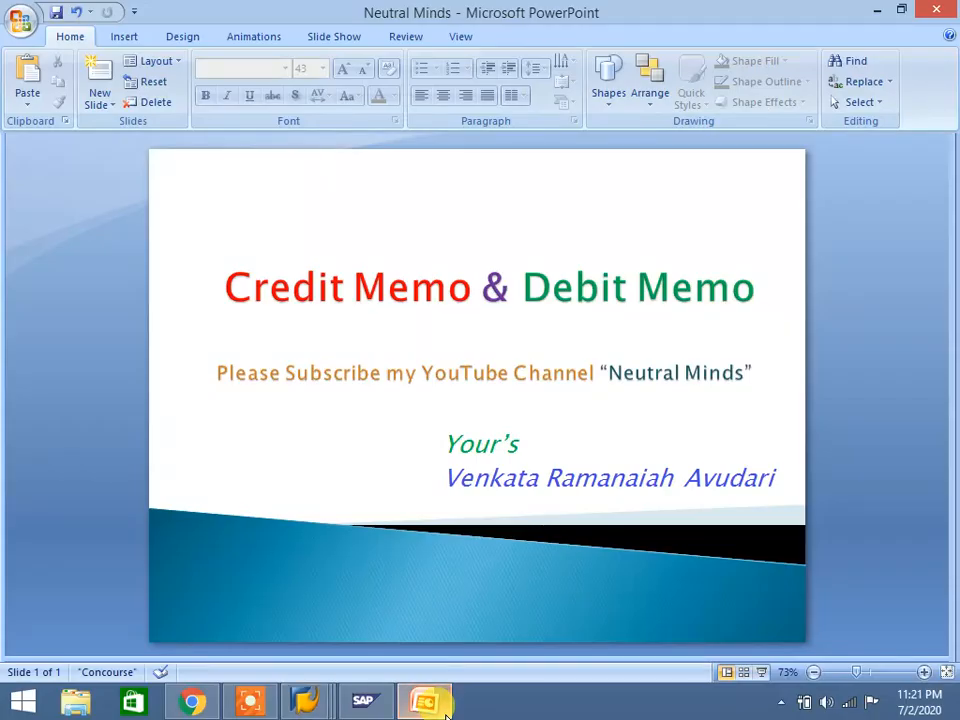